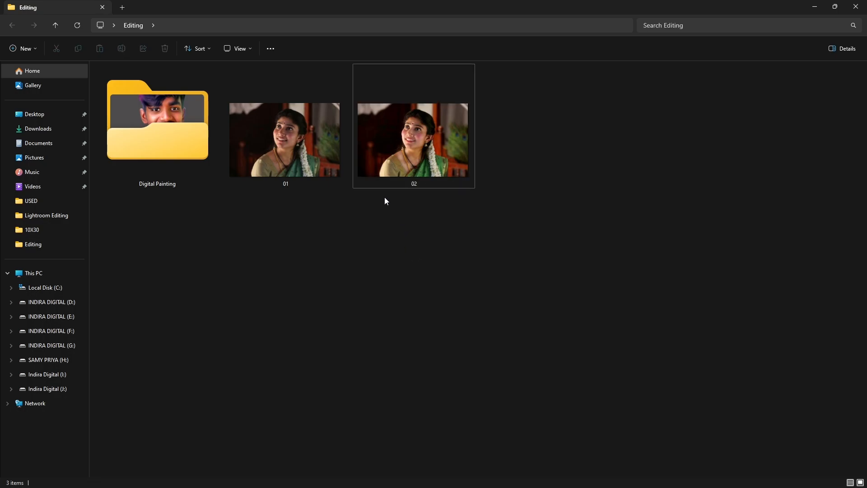
# Preview the finished portrait 02 in the Editing folder and compare it with image 01.
pyautogui.click(377, 176)
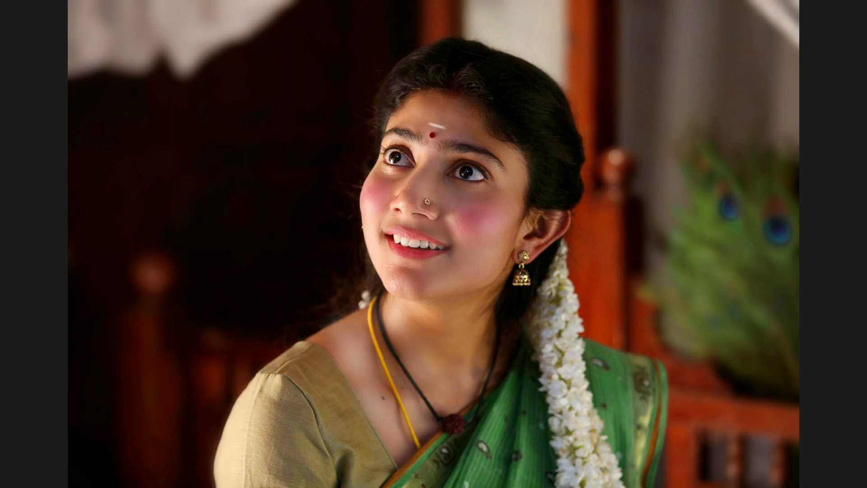
pyautogui.press('Escape')
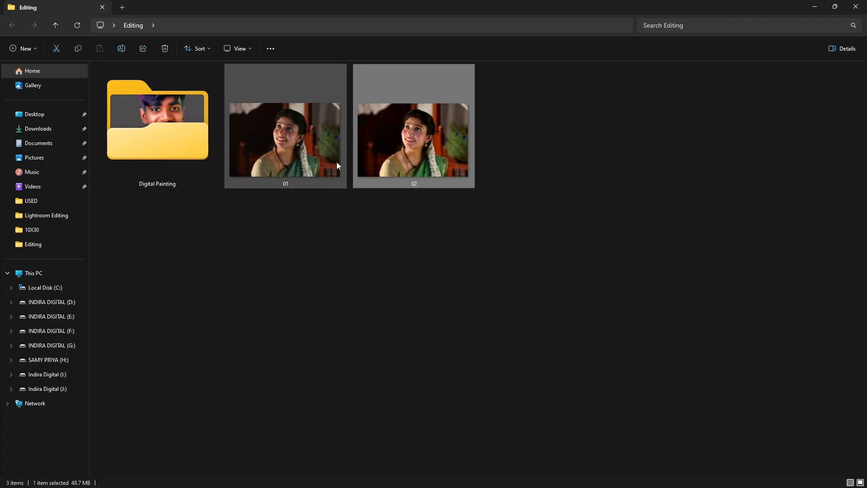
pyautogui.moveTo(314, 152); pyautogui.dragTo(294, 200)
# Switch to Adobe Photoshop, maximize the 01.jpg document window and activate the Move tool.
pyautogui.hotkey('alt', 'Tab')
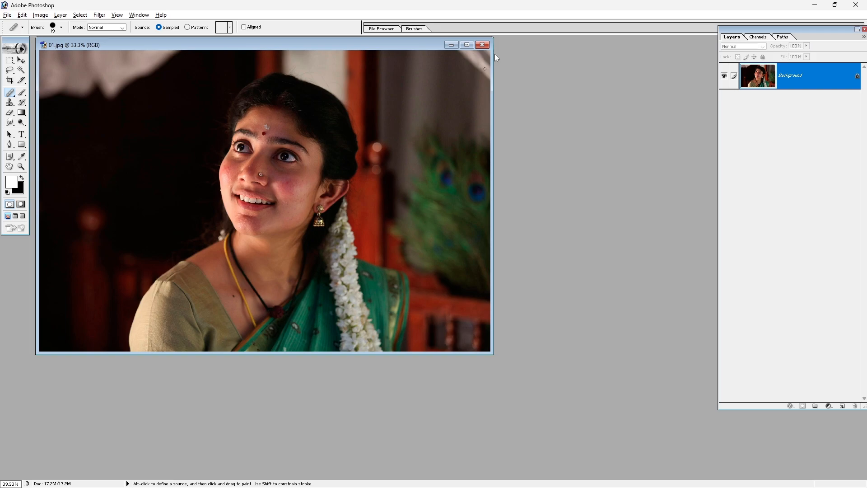
pyautogui.click(467, 45)
pyautogui.press('v')
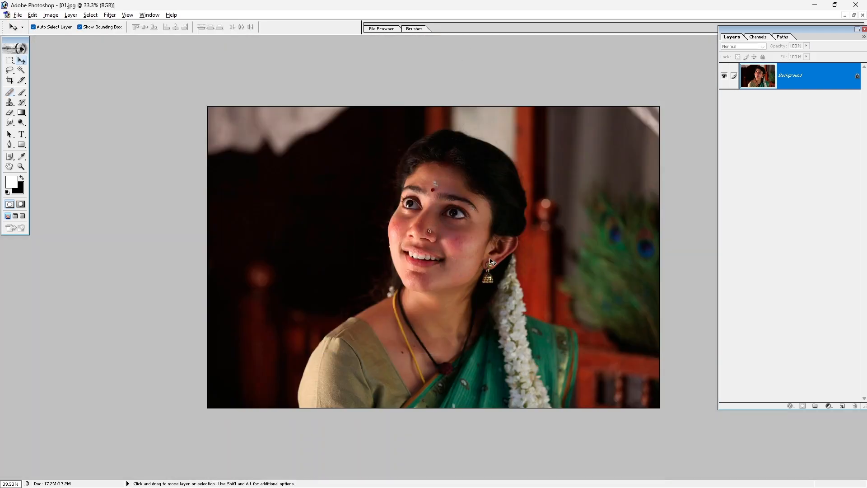
# Duplicate the Background layer and save the document as 01 in Photoshop PSD format with layers.
pyautogui.hotkey('ctrl', 'j')
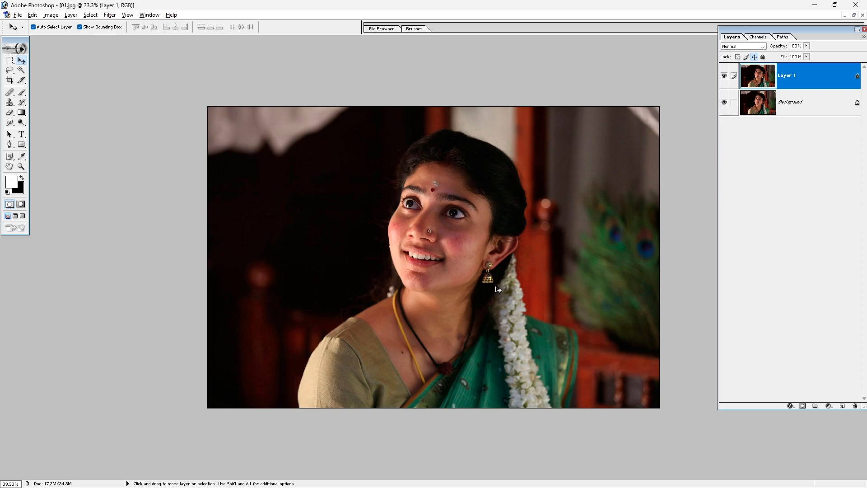
pyautogui.hotkey('ctrl', 'shift', 's')
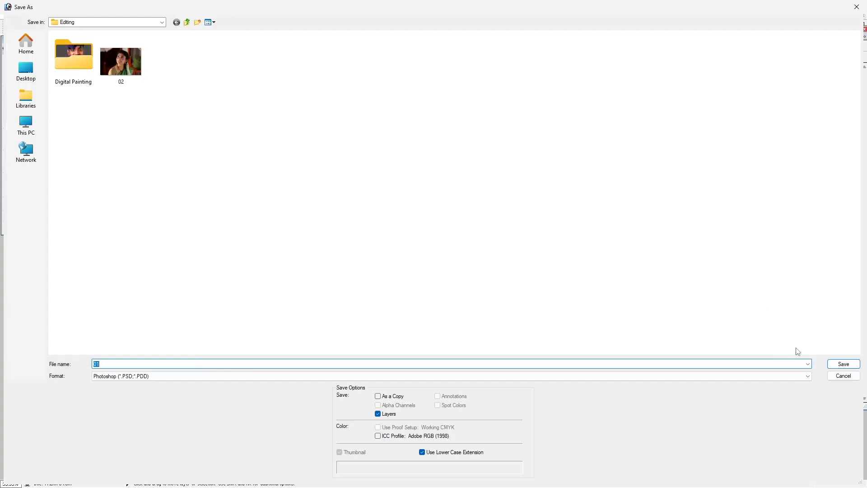
pyautogui.click(844, 366)
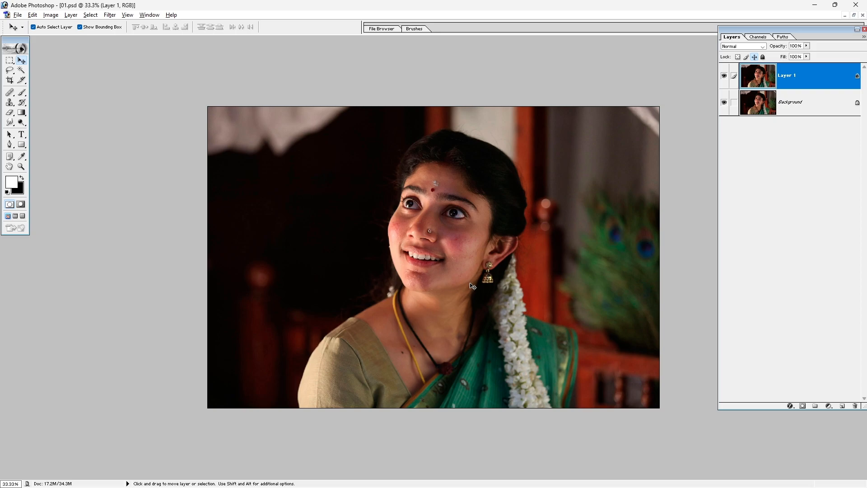
# Duplicate Layer 1 and set the copy's blending mode to Screen to brighten the portrait.
pyautogui.press('z')
pyautogui.moveTo(362, 150); pyautogui.dragTo(529, 363)
pyautogui.moveTo(470, 217); pyautogui.dragTo(441, 244)
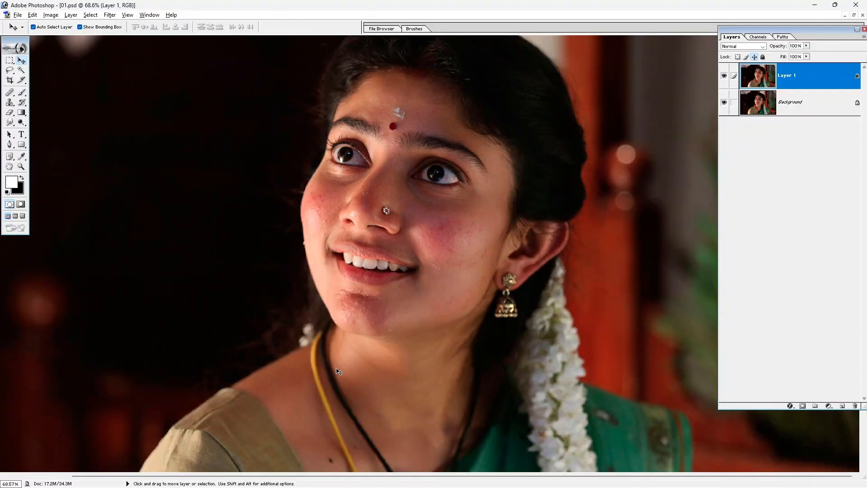
pyautogui.moveTo(442, 338); pyautogui.dragTo(419, 342)
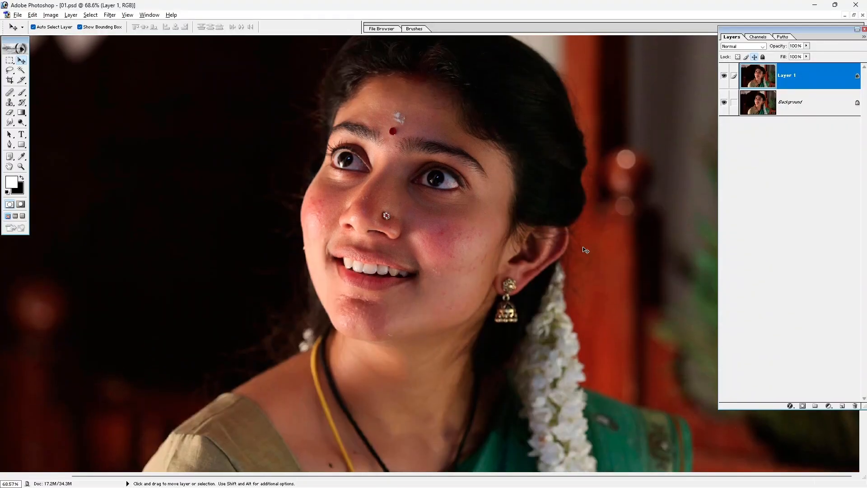
pyautogui.hotkey('ctrl', 'j')
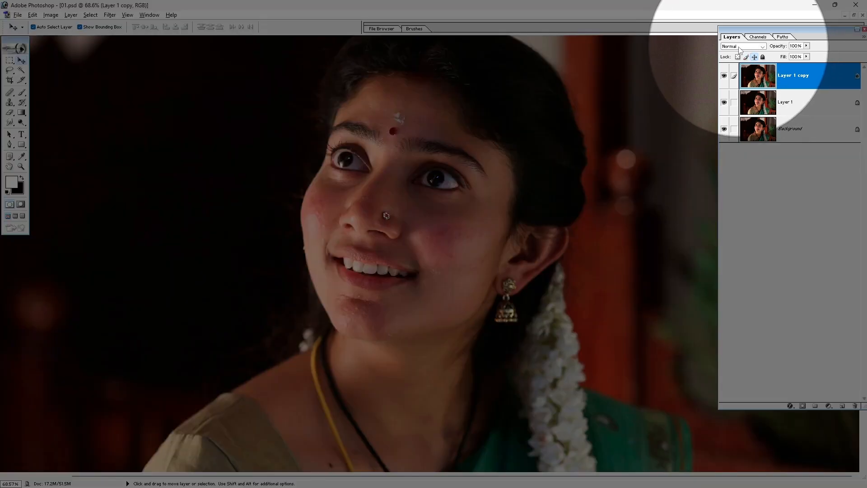
pyautogui.click(745, 46)
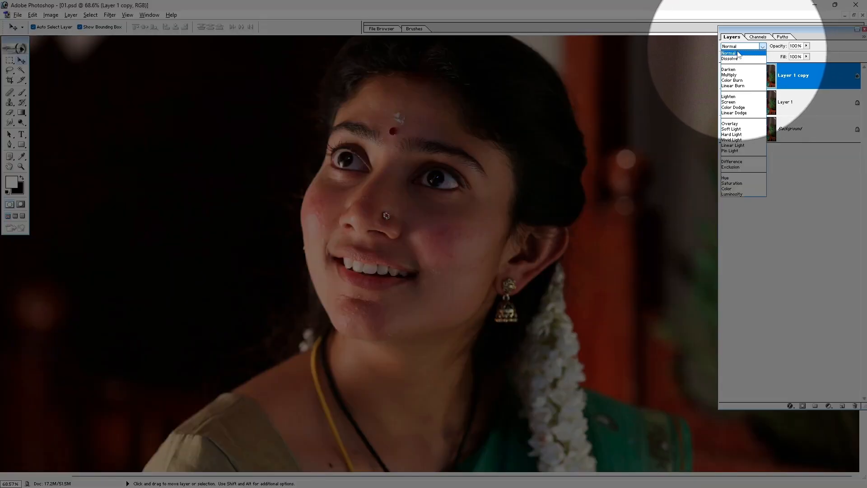
pyautogui.click(728, 101)
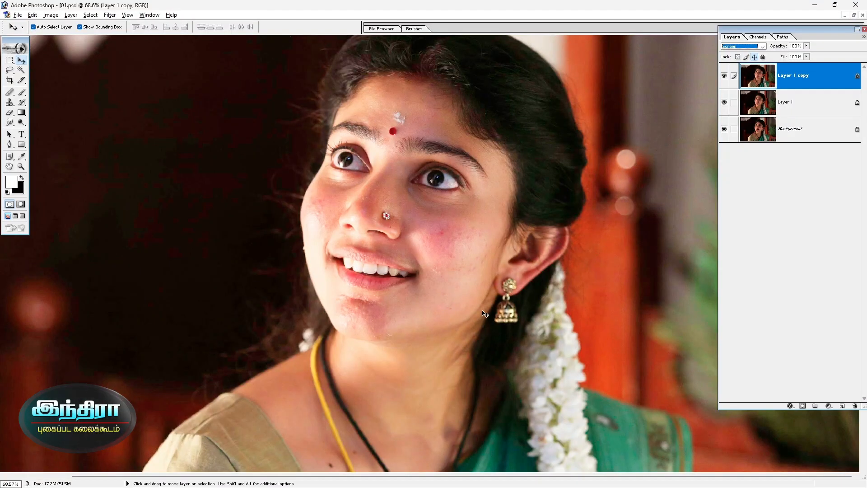
pyautogui.hotkey('ctrl', '-')
pyautogui.hotkey('ctrl', '-')
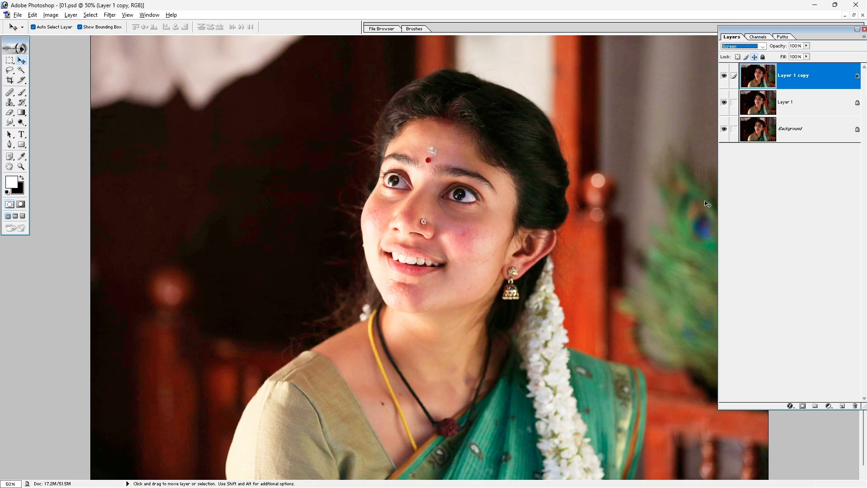
# Add a black layer mask to Layer 1 copy and ready the Brush tool with white as foreground colour.
pyautogui.keyDown('alt'); pyautogui.click(803, 406); pyautogui.keyUp('alt')
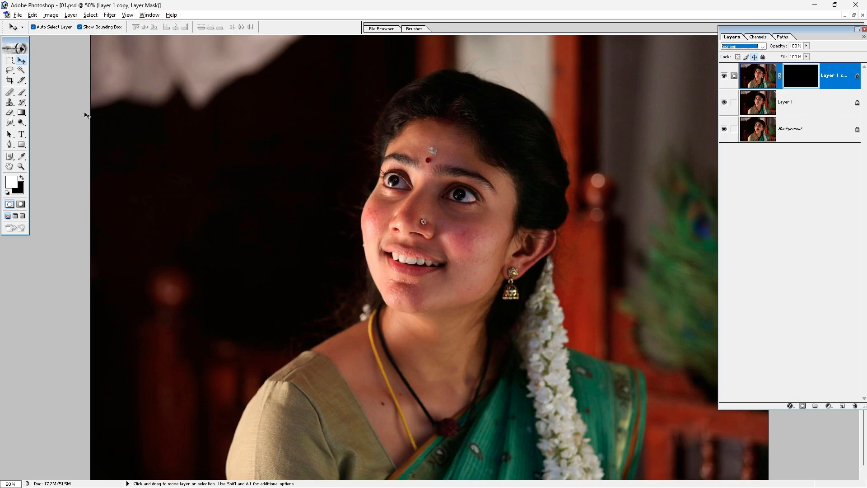
pyautogui.click(21, 93)
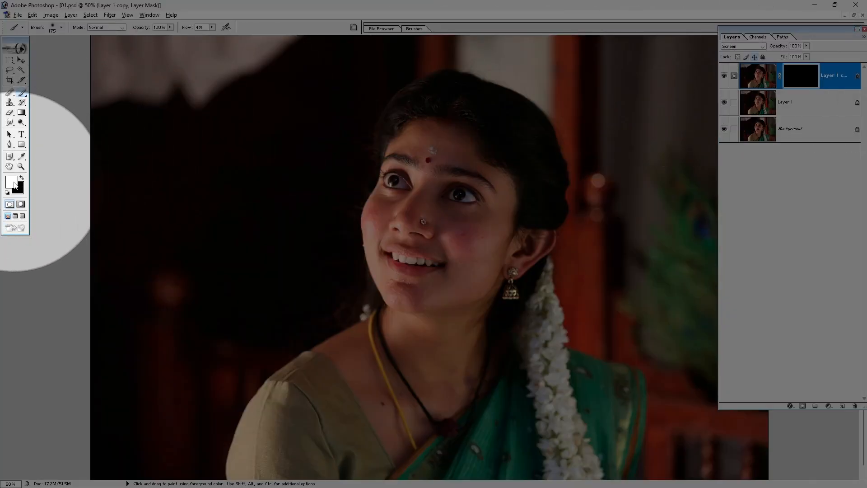
pyautogui.press('x')
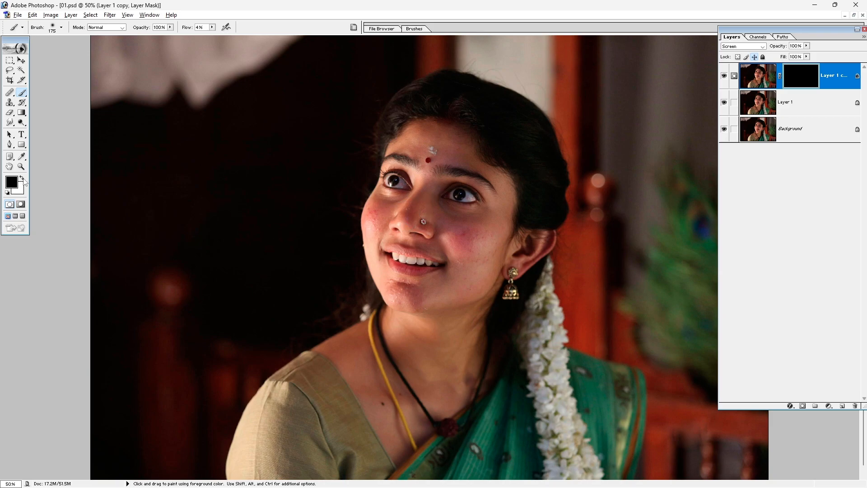
pyautogui.click(23, 179)
# Reduce the brush to 125 pixels and paint white on the mask over the shadowed areas of the face at 4% flow.
pyautogui.hotkey('ctrl', 'space')
pyautogui.moveTo(416, 185); pyautogui.dragTo(551, 359)
pyautogui.moveTo(435, 233); pyautogui.dragTo(413, 301)
pyautogui.press('[')
pyautogui.press('[')
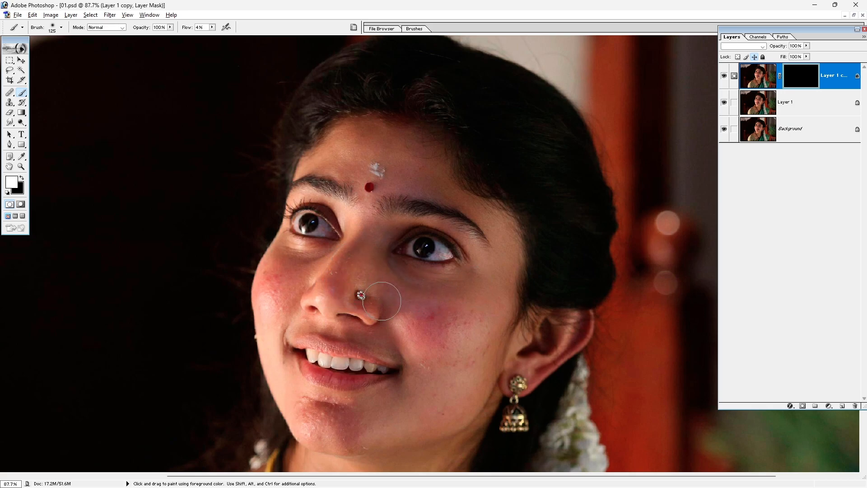
pyautogui.moveTo(354, 275)
pyautogui.mouseDown()
pyautogui.moveTo(359, 248)
pyautogui.moveTo(395, 235)
pyautogui.mouseUp()
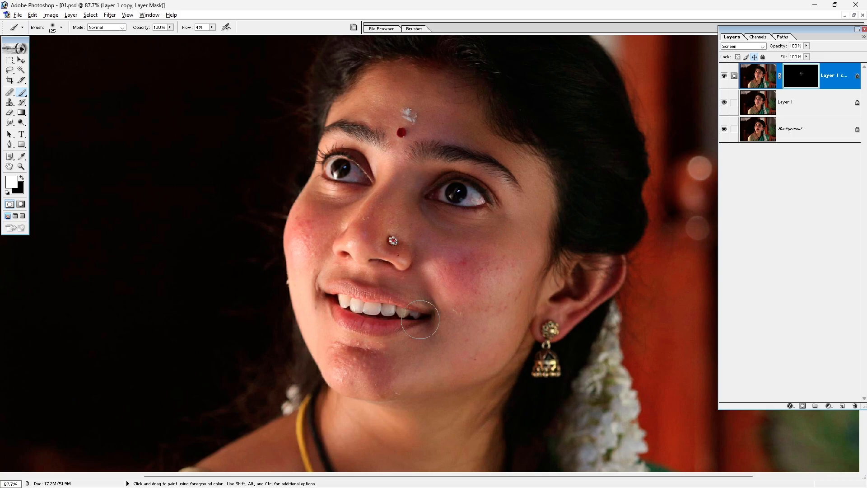
pyautogui.moveTo(430, 331)
pyautogui.mouseDown()
pyautogui.moveTo(395, 313)
pyautogui.moveTo(390, 250)
pyautogui.mouseUp()
pyautogui.moveTo(470, 294); pyautogui.dragTo(451, 310)
pyautogui.moveTo(423, 377); pyautogui.dragTo(434, 285)
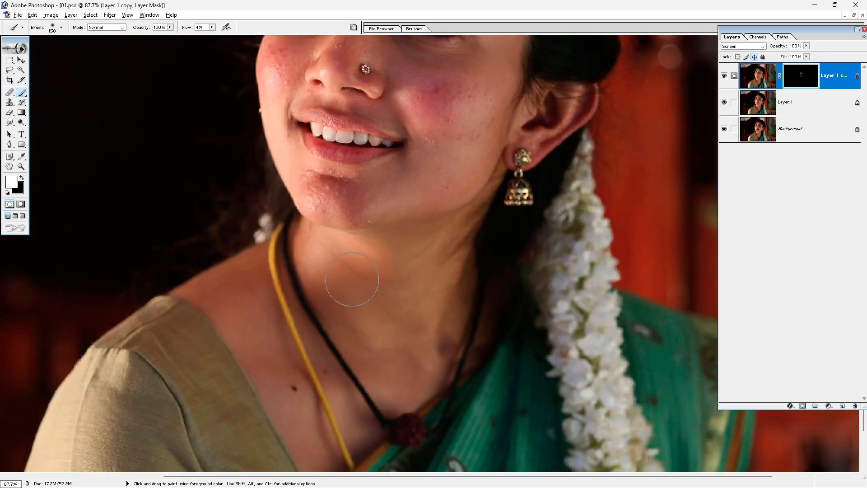
# Enlarge the brush to 200 pixels and paint white on the mask over the neck, upper chest and upper face.
pyautogui.press(']')
pyautogui.press(']')
pyautogui.press(']')
pyautogui.moveTo(398, 373)
pyautogui.mouseDown()
pyautogui.moveTo(357, 385)
pyautogui.moveTo(346, 410)
pyautogui.moveTo(329, 391)
pyautogui.moveTo(297, 289)
pyautogui.moveTo(294, 343)
pyautogui.moveTo(266, 282)
pyautogui.moveTo(285, 261)
pyautogui.moveTo(264, 280)
pyautogui.moveTo(255, 266)
pyautogui.moveTo(233, 279)
pyautogui.moveTo(267, 374)
pyautogui.mouseUp()
pyautogui.moveTo(302, 429)
pyautogui.mouseDown()
pyautogui.moveTo(276, 376)
pyautogui.moveTo(320, 393)
pyautogui.moveTo(355, 352)
pyautogui.moveTo(298, 310)
pyautogui.moveTo(277, 240)
pyautogui.moveTo(292, 303)
pyautogui.moveTo(303, 254)
pyautogui.moveTo(289, 391)
pyautogui.mouseUp()
pyautogui.moveTo(355, 330)
pyautogui.mouseDown()
pyautogui.moveTo(319, 335)
pyautogui.moveTo(328, 337)
pyautogui.moveTo(353, 285)
pyautogui.moveTo(386, 328)
pyautogui.moveTo(357, 329)
pyautogui.mouseUp()
pyautogui.moveTo(357, 274); pyautogui.dragTo(356, 327)
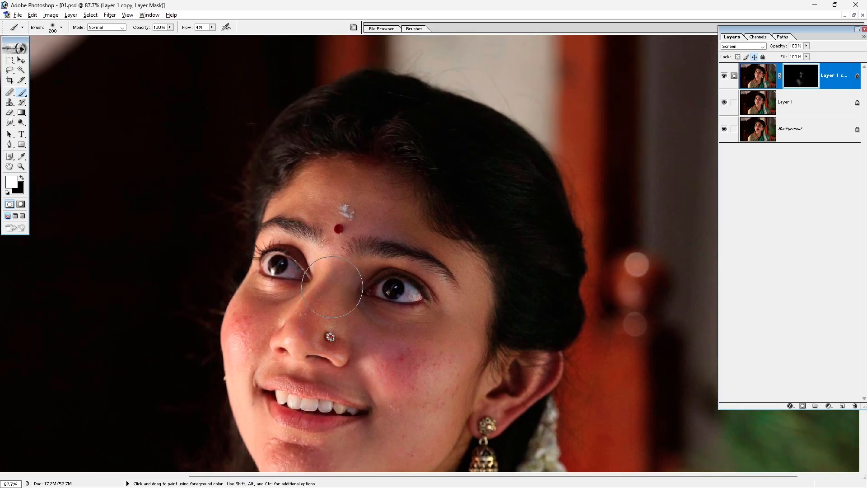
pyautogui.moveTo(423, 183); pyautogui.dragTo(430, 208)
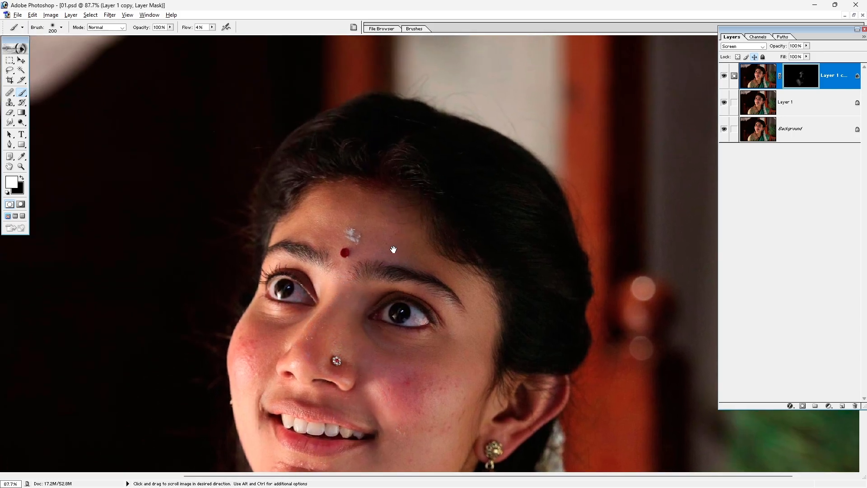
pyautogui.moveTo(416, 251); pyautogui.dragTo(450, 282)
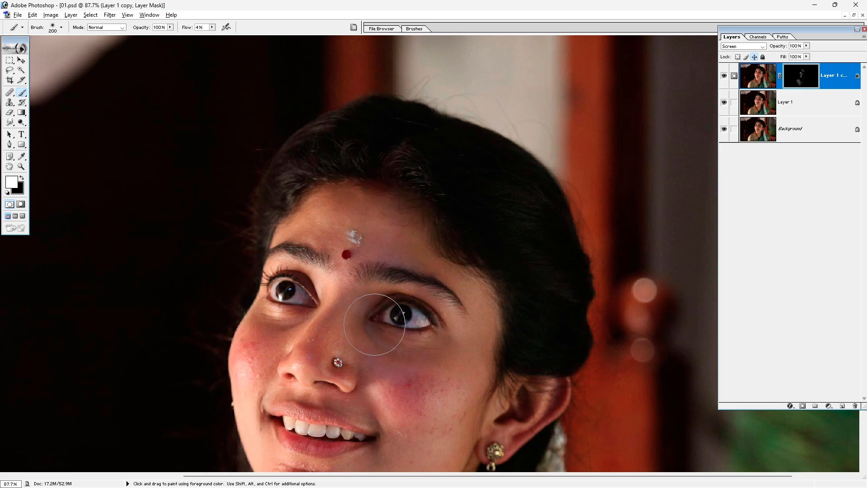
# Compare the portrait with and without the masked Screen layer, and merge that layer down into Layer 1.
pyautogui.click(724, 76)
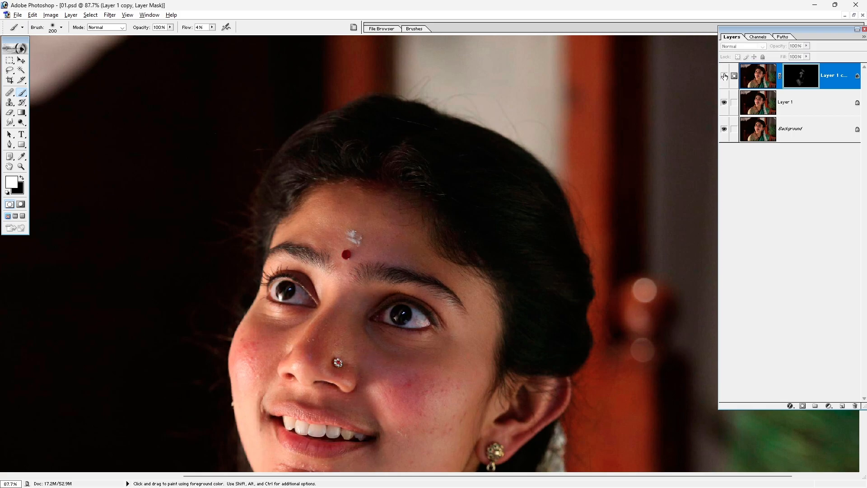
pyautogui.click(724, 76)
pyautogui.hotkey('ctrl', '-')
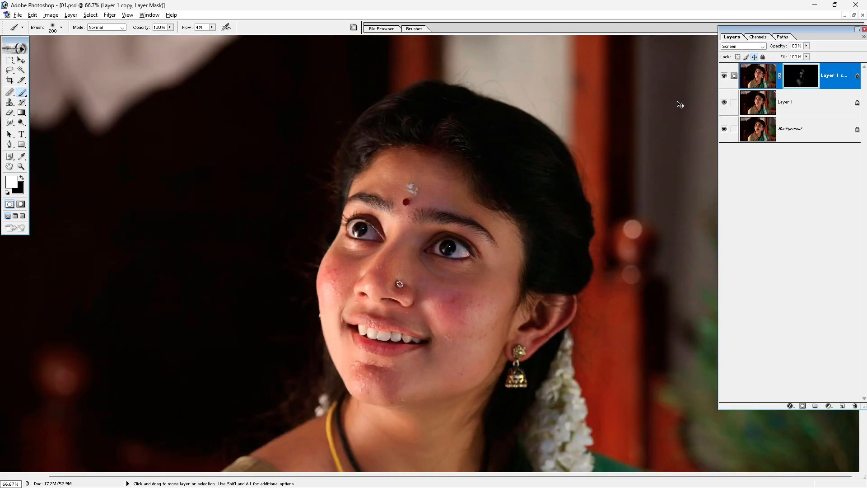
pyautogui.click(724, 76)
pyautogui.click(724, 76)
pyautogui.hotkey('ctrl', 'e')
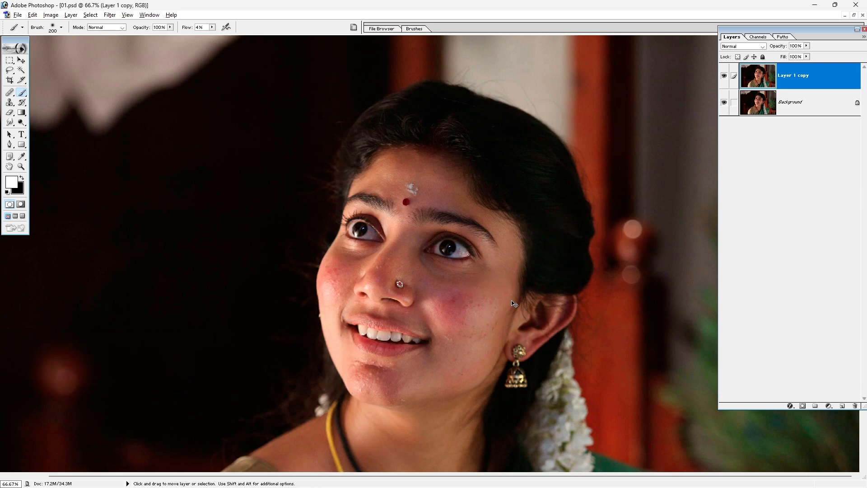
# Brighten the merged layer with an RGB Curves adjustment, placing a midtone point at input 121, output 133.
pyautogui.hotkey('ctrl', 'm')
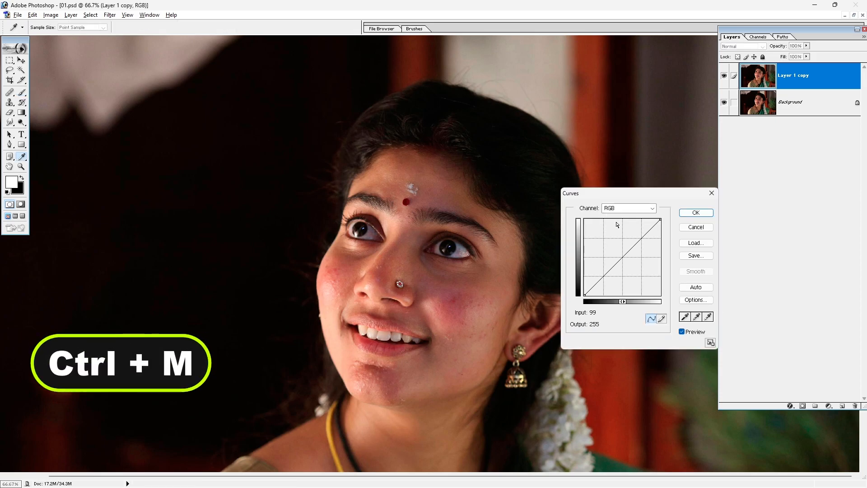
pyautogui.moveTo(622, 257); pyautogui.dragTo(621, 255)
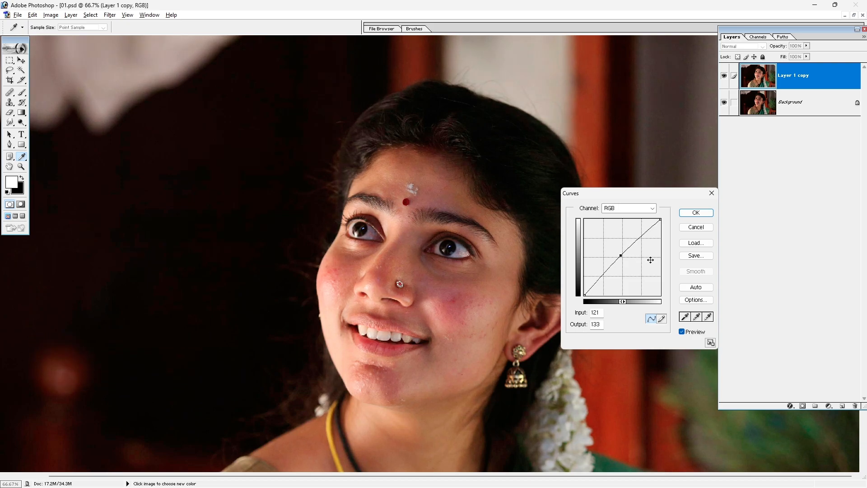
pyautogui.click(696, 213)
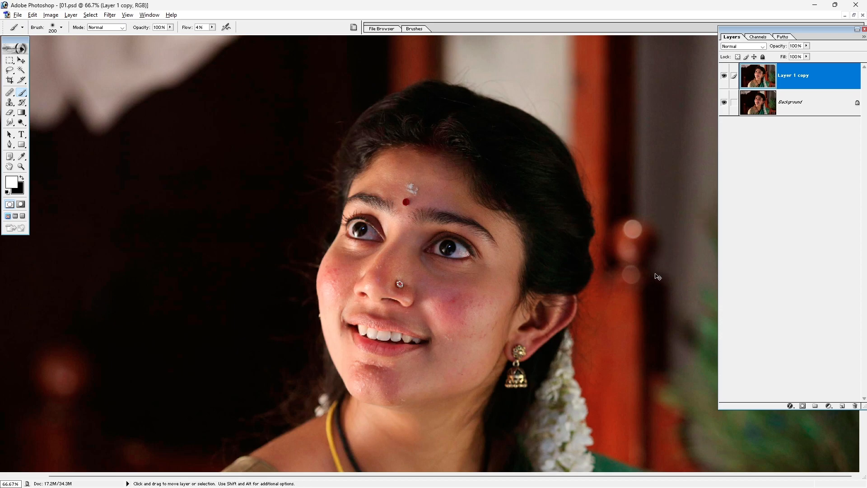
# Apply a Levels adjustment to the RGB channel with input levels 0, 1.06 and 243.
pyautogui.hotkey('ctrl', 'l')
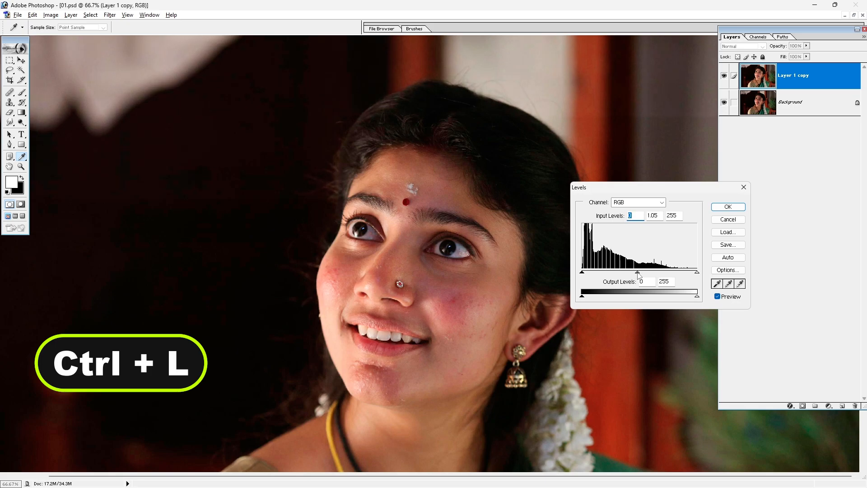
pyautogui.moveTo(582, 272); pyautogui.dragTo(585, 272)
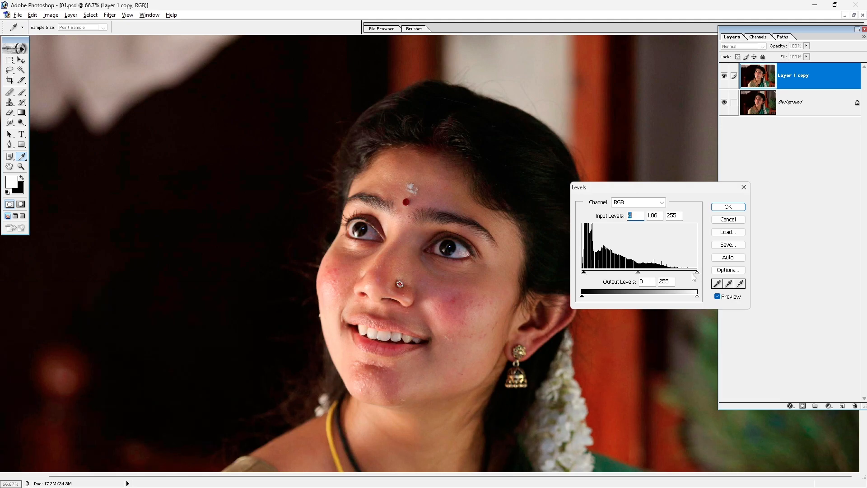
pyautogui.moveTo(695, 273); pyautogui.dragTo(692, 272)
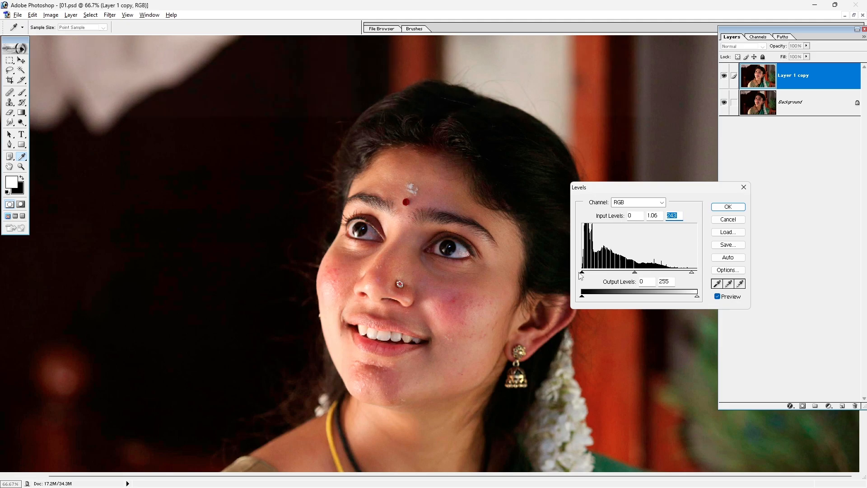
pyautogui.click(728, 207)
pyautogui.press('b')
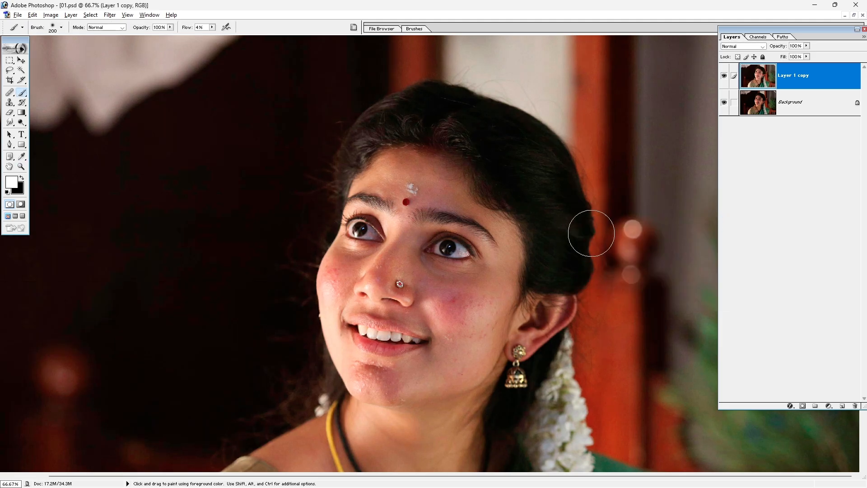
# Compare the adjusted layer with the original Background and examine the skin of the face up close.
pyautogui.hotkey('ctrl', '-')
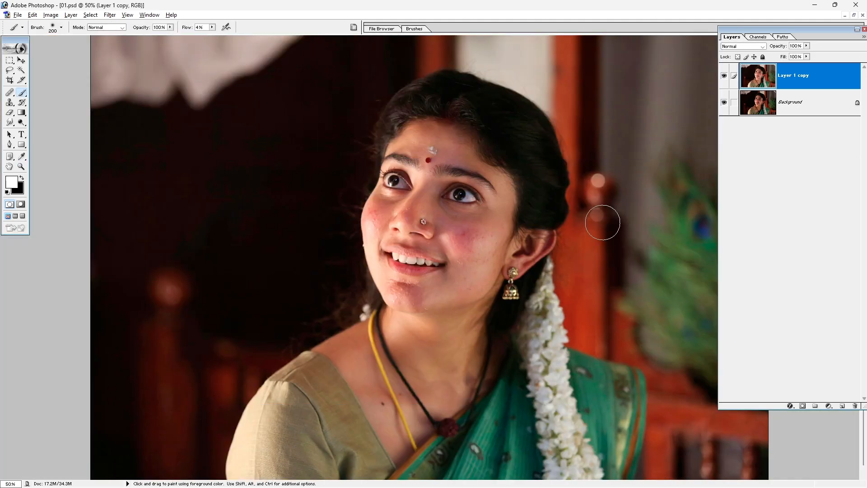
pyautogui.click(725, 75)
pyautogui.click(726, 75)
pyautogui.hotkey('ctrl', 'space')
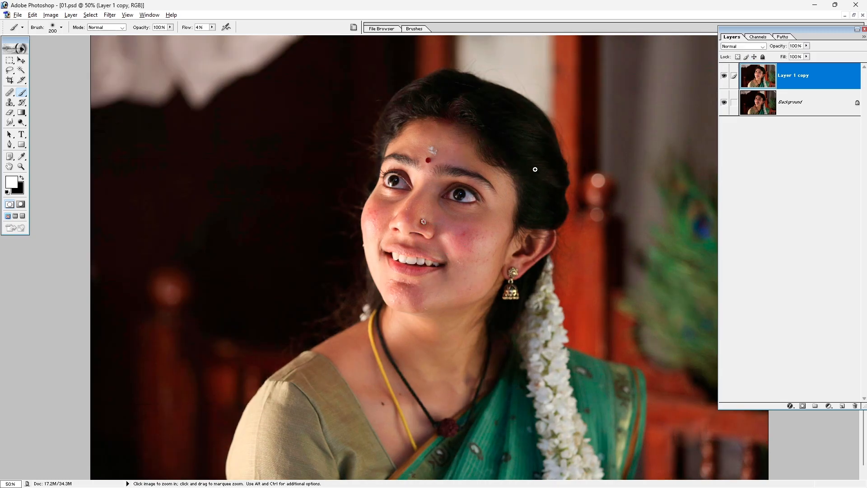
pyautogui.moveTo(358, 315); pyautogui.dragTo(357, 316)
pyautogui.moveTo(482, 304); pyautogui.dragTo(473, 329)
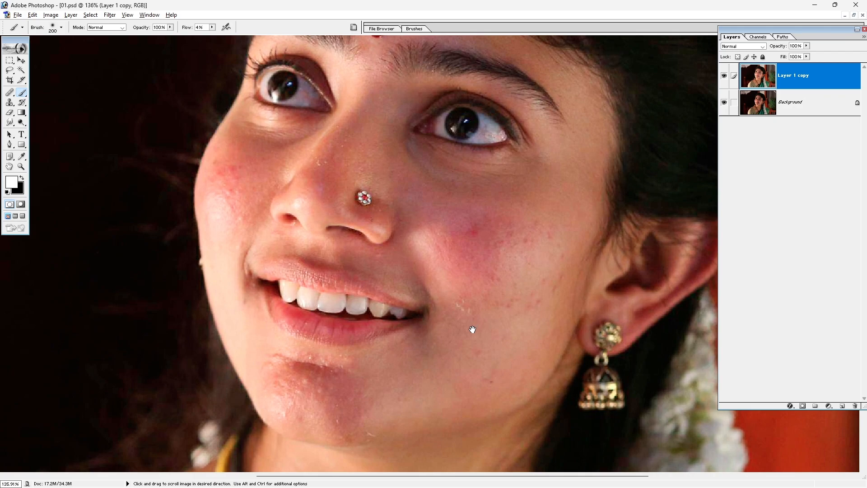
# Patch the small blemishes on the cheek beside the corner of the mouth with clean nearby skin using the Patch tool.
pyautogui.click(10, 92)
pyautogui.click(44, 101)
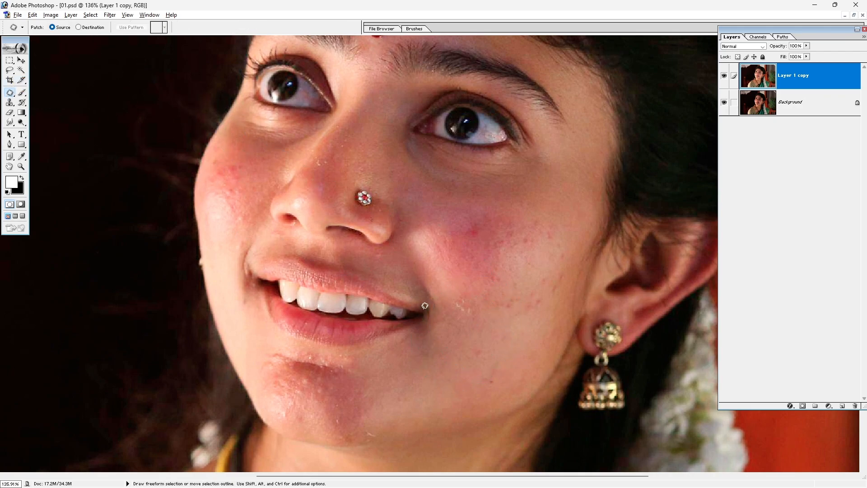
pyautogui.moveTo(478, 299)
pyautogui.mouseDown()
pyautogui.moveTo(481, 317)
pyautogui.moveTo(457, 303)
pyautogui.moveTo(472, 292)
pyautogui.moveTo(467, 319)
pyautogui.mouseUp()
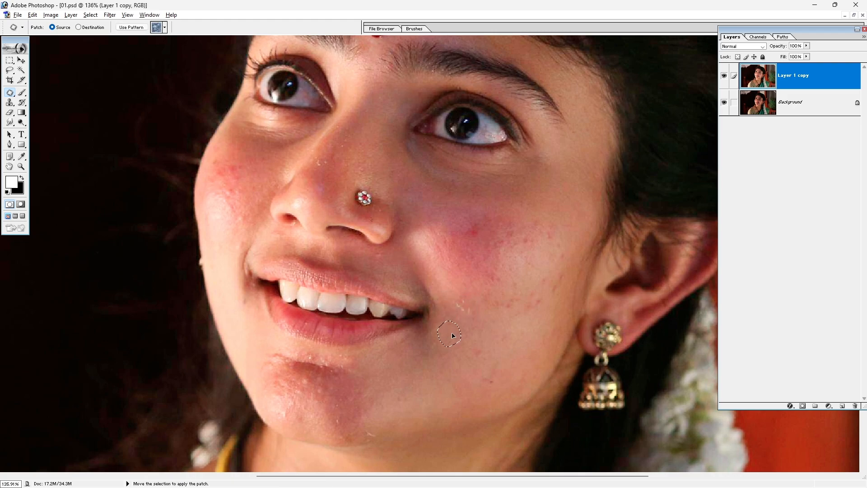
pyautogui.hotkey('ctrl', 'd')
pyautogui.moveTo(485, 302); pyautogui.dragTo(414, 291)
# Patch the prominent red spot on the cheek below the eye on the ear side of the face.
pyautogui.moveTo(363, 242); pyautogui.dragTo(551, 401)
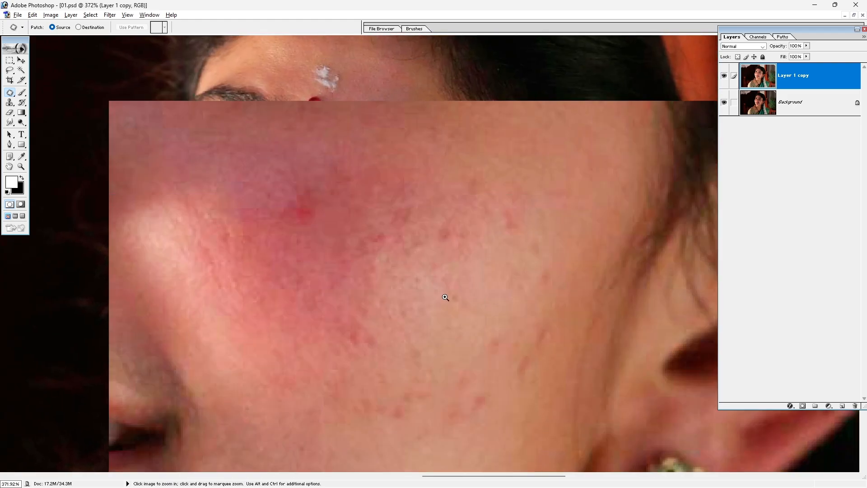
pyautogui.moveTo(380, 312)
pyautogui.mouseDown()
pyautogui.moveTo(387, 276)
pyautogui.moveTo(427, 291)
pyautogui.moveTo(416, 288)
pyautogui.moveTo(467, 267)
pyautogui.moveTo(379, 252)
pyautogui.moveTo(355, 265)
pyautogui.mouseUp()
pyautogui.moveTo(393, 296); pyautogui.dragTo(463, 267)
pyautogui.hotkey('ctrl', 'd')
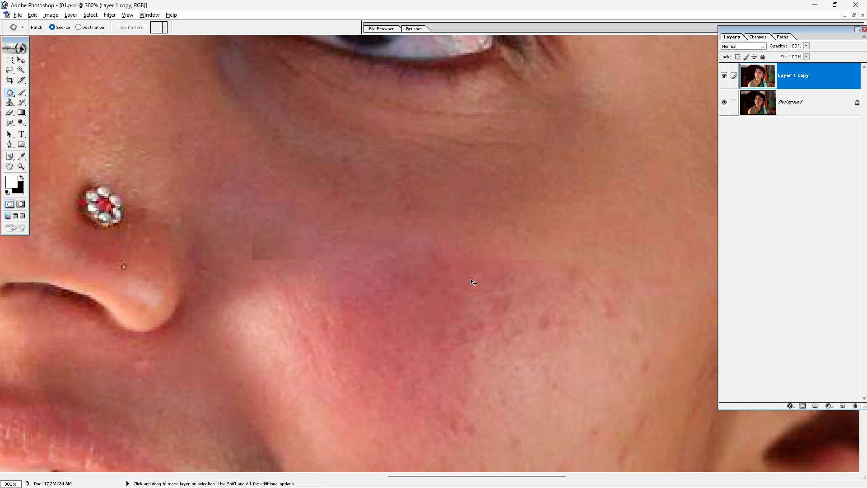
# Patch the scattered red spots across the ear-side cheek with clear skin.
pyautogui.hotkey('ctrl', '-')
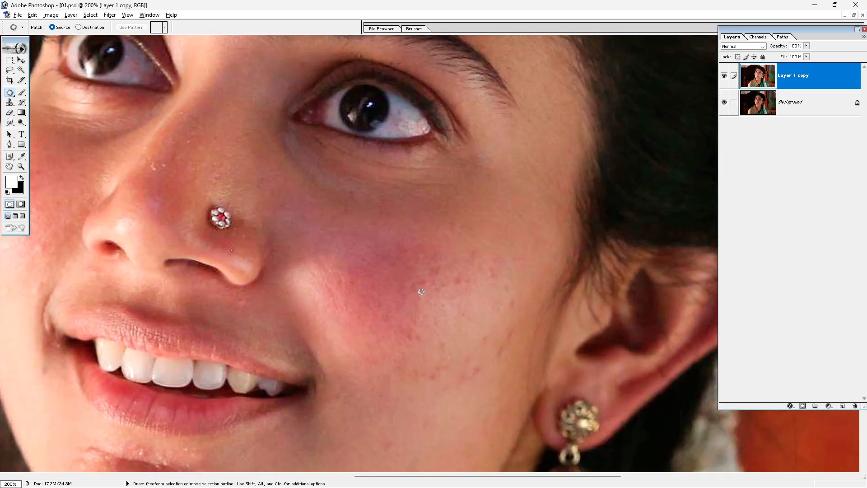
pyautogui.moveTo(421, 291)
pyautogui.mouseDown()
pyautogui.moveTo(434, 270)
pyautogui.moveTo(448, 288)
pyautogui.mouseUp()
pyautogui.press('Return')
pyautogui.moveTo(502, 287); pyautogui.dragTo(504, 285)
pyautogui.click(537, 264)
pyautogui.moveTo(493, 362); pyautogui.dragTo(517, 330)
pyautogui.moveTo(516, 284)
pyautogui.mouseDown()
pyautogui.moveTo(522, 330)
pyautogui.moveTo(487, 290)
pyautogui.mouseUp()
pyautogui.moveTo(484, 358); pyautogui.dragTo(483, 327)
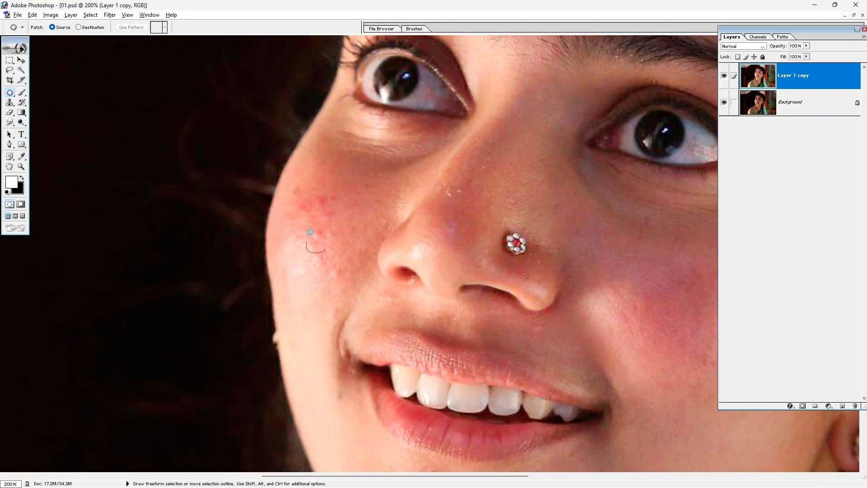
# Patch the red blemishes on the opposite cheek, below the other eye.
pyautogui.moveTo(310, 231)
pyautogui.mouseDown()
pyautogui.moveTo(340, 240)
pyautogui.moveTo(302, 217)
pyautogui.moveTo(287, 190)
pyautogui.moveTo(336, 191)
pyautogui.moveTo(347, 211)
pyautogui.moveTo(363, 190)
pyautogui.mouseUp()
pyautogui.click(339, 198)
pyautogui.click(363, 193)
pyautogui.moveTo(325, 227)
pyautogui.mouseDown()
pyautogui.moveTo(331, 203)
pyautogui.moveTo(306, 234)
pyautogui.moveTo(333, 222)
pyautogui.mouseUp()
pyautogui.click(312, 234)
# Patch the light specks on the bridge of the nose.
pyautogui.click(432, 204)
pyautogui.press('Return')
pyautogui.moveTo(474, 189); pyautogui.dragTo(474, 189)
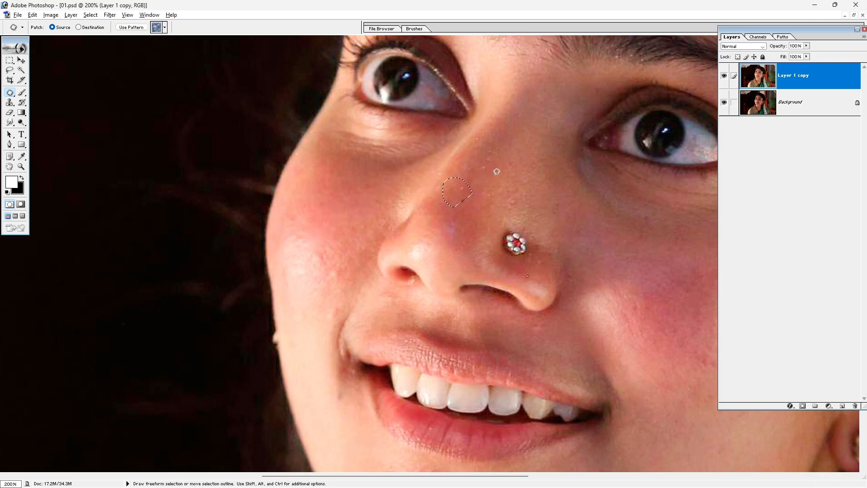
# Patch the remaining small blemishes around the chin below the lips.
pyautogui.hotkey('ctrl', '0')
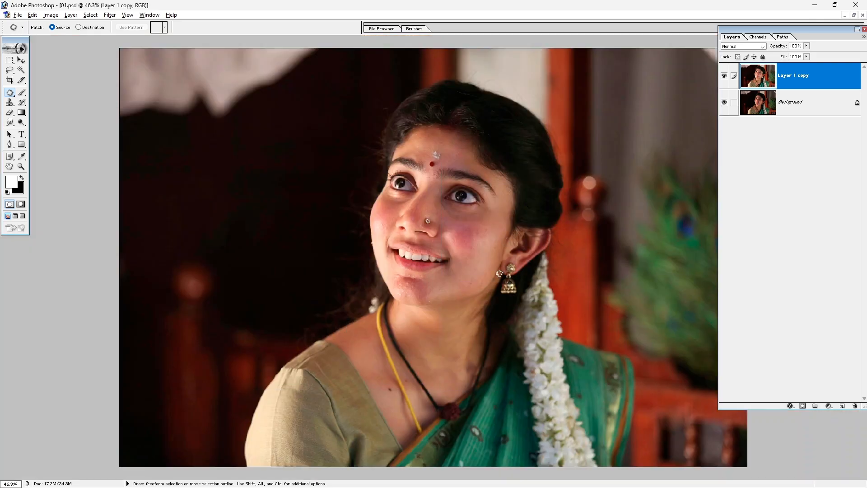
pyautogui.moveTo(523, 164); pyautogui.dragTo(365, 346)
pyautogui.moveTo(357, 312)
pyautogui.mouseDown()
pyautogui.moveTo(404, 315)
pyautogui.moveTo(401, 330)
pyautogui.moveTo(418, 329)
pyautogui.mouseUp()
pyautogui.hotkey('ctrl', 'd')
pyautogui.moveTo(359, 297)
pyautogui.mouseDown()
pyautogui.moveTo(362, 319)
pyautogui.moveTo(356, 285)
pyautogui.mouseUp()
pyautogui.hotkey('ctrl', 'd')
pyautogui.hotkey('ctrl', '0')
# Create an inverted duplicate of Layer 1 copy named Skin Retouch with the Linear Light blend mode.
pyautogui.hotkey('ctrl', 'j')
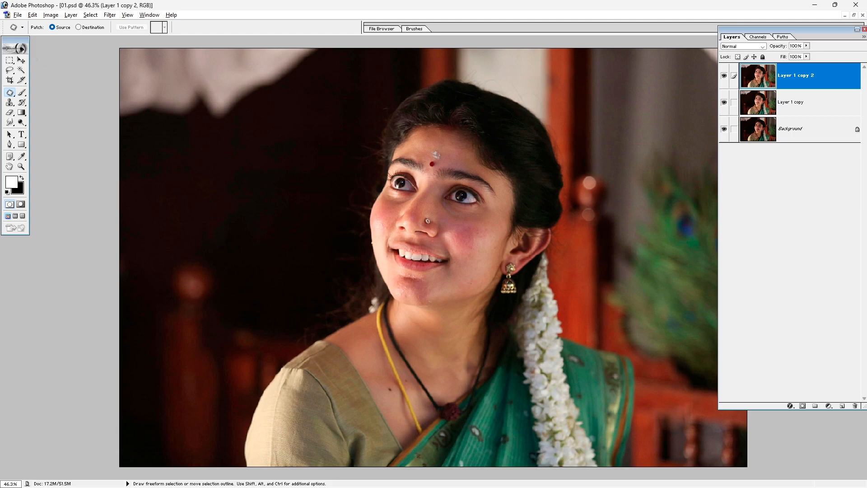
pyautogui.click(22, 61)
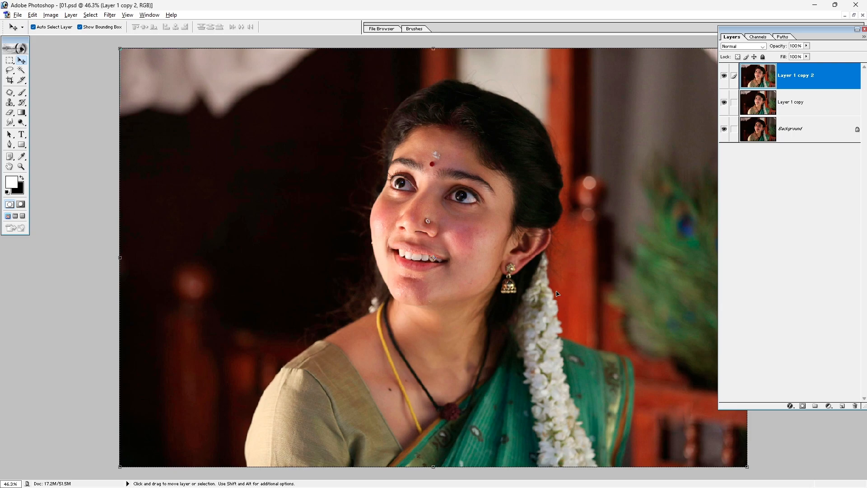
pyautogui.hotkey('ctrl', 'i')
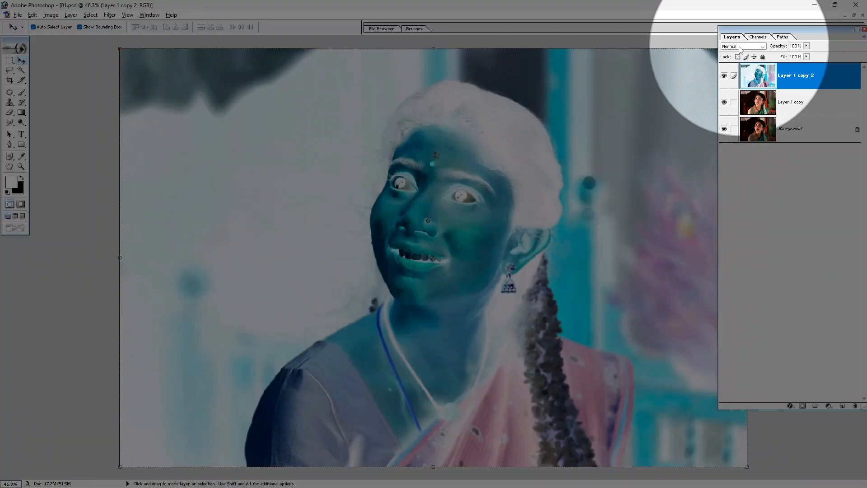
pyautogui.click(741, 47)
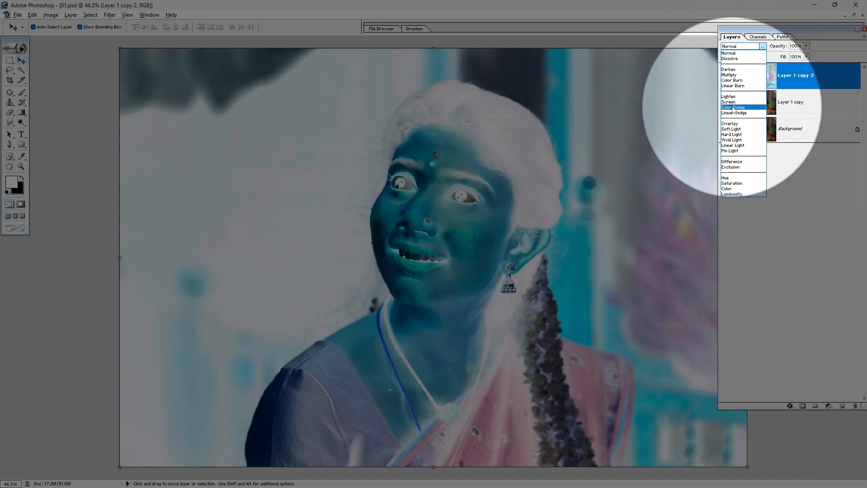
pyautogui.click(732, 145)
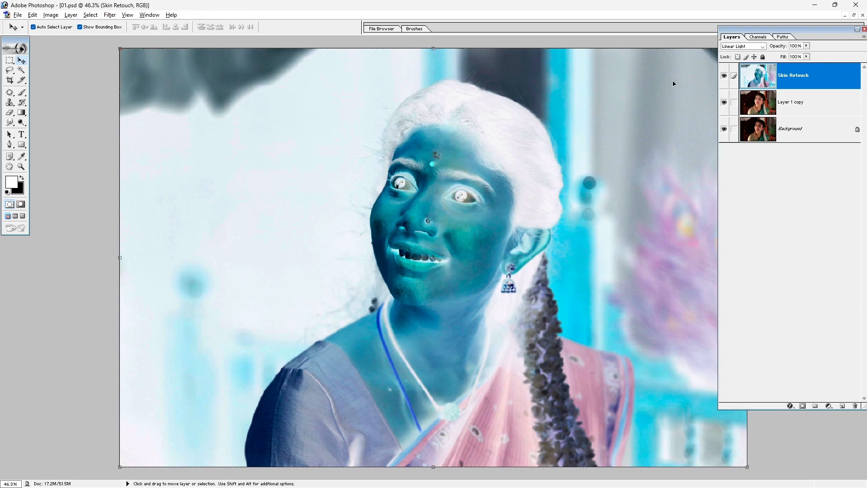
# Apply a High Pass filter with a radius of 10 pixels to the Skin Retouch layer.
pyautogui.click(110, 15)
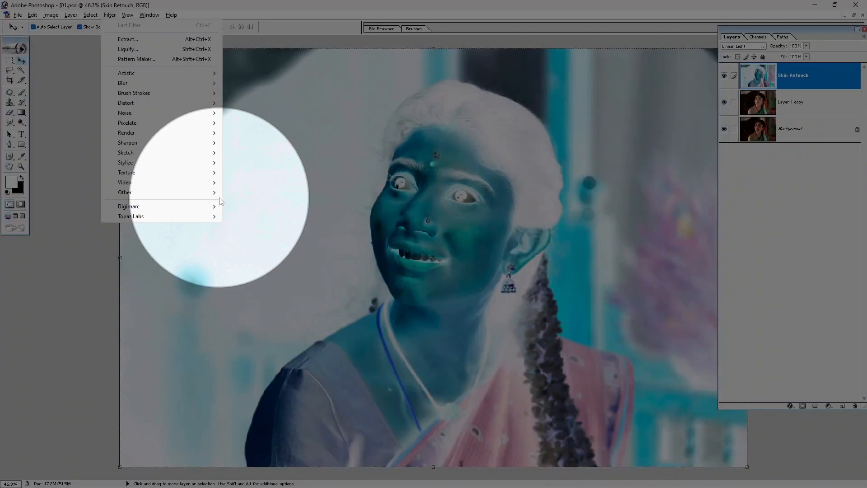
pyautogui.moveTo(217, 193)
pyautogui.click(251, 200)
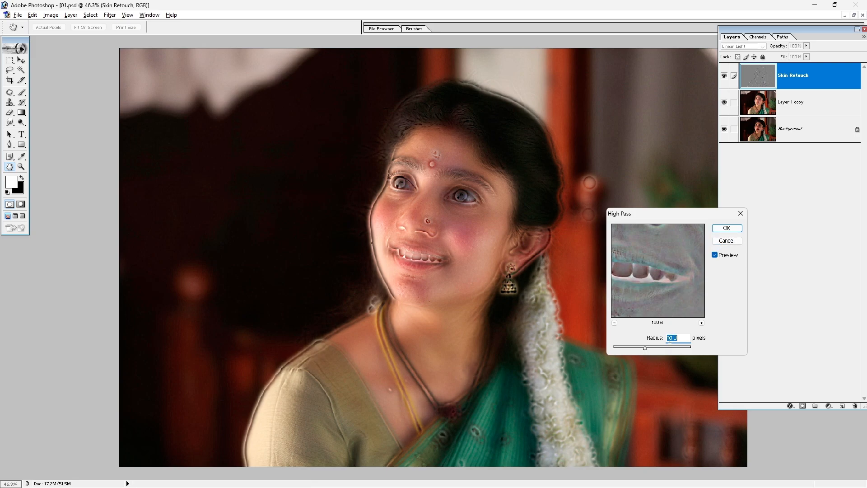
pyautogui.click(727, 229)
pyautogui.press('v')
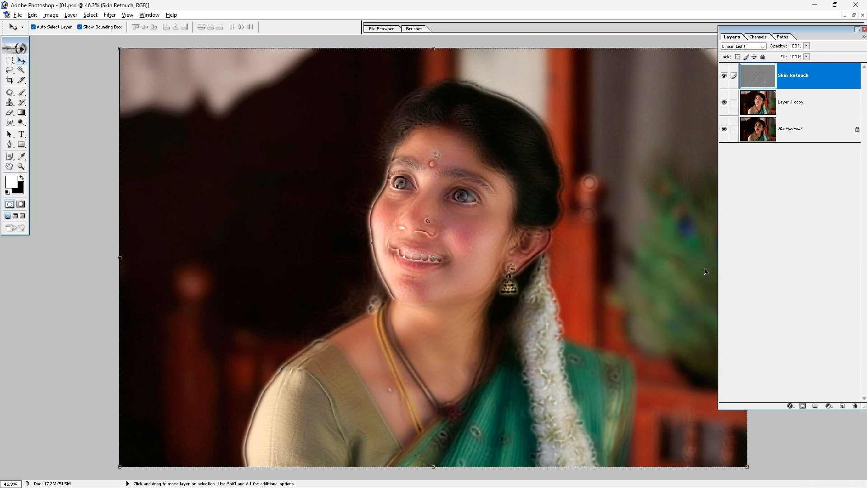
# Apply a Gaussian Blur with a radius of 2.5 pixels to the Skin Retouch layer.
pyautogui.click(109, 15)
pyautogui.moveTo(143, 84)
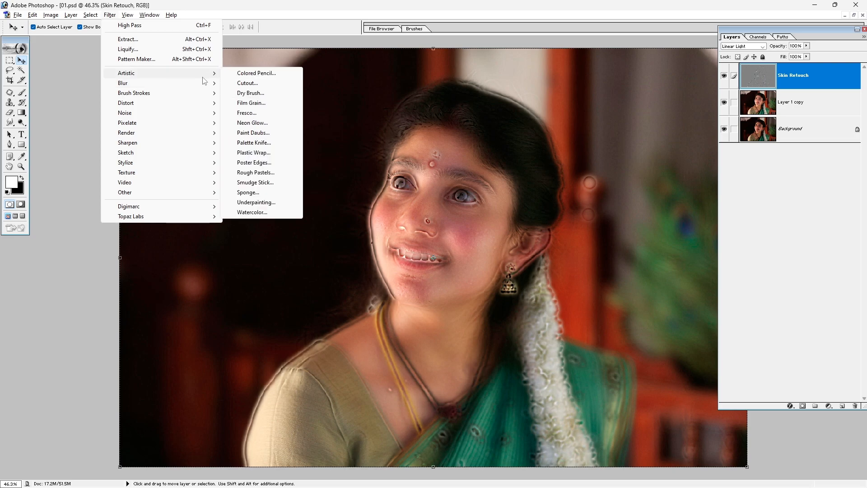
pyautogui.click(255, 103)
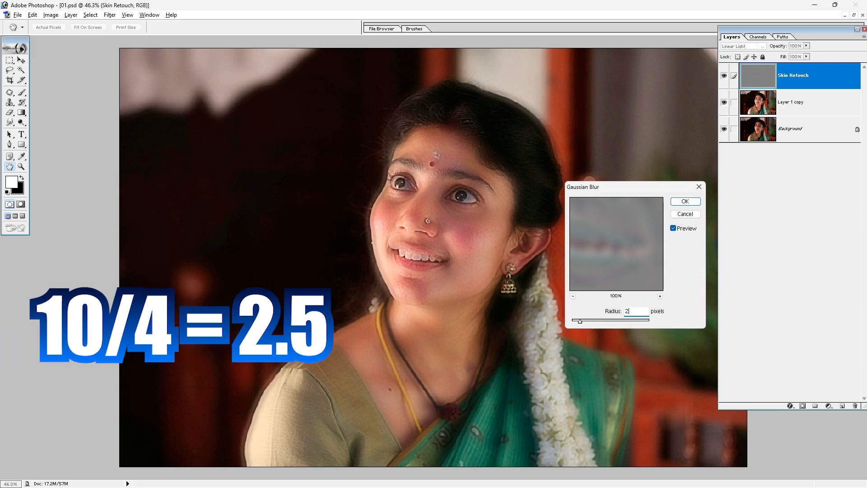
pyautogui.click(686, 201)
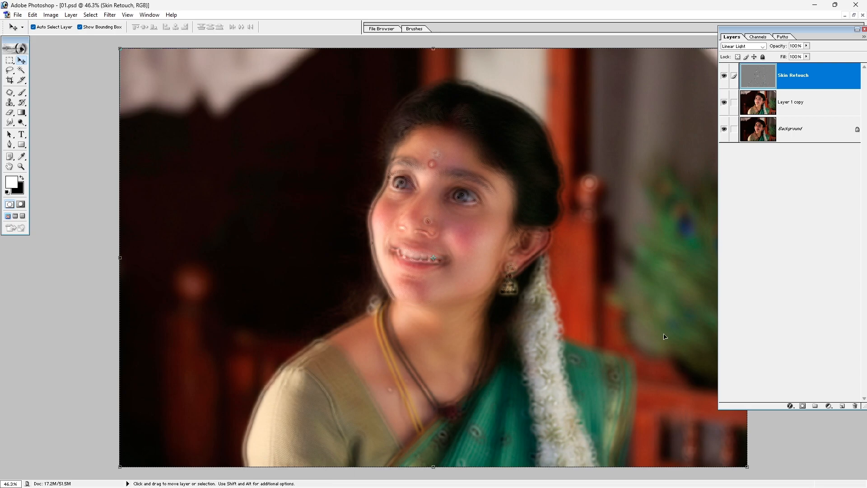
# Add a black layer mask to the Skin Retouch layer to hide its entire effect.
pyautogui.keyDown('alt'); pyautogui.click(803, 406); pyautogui.keyUp('alt')
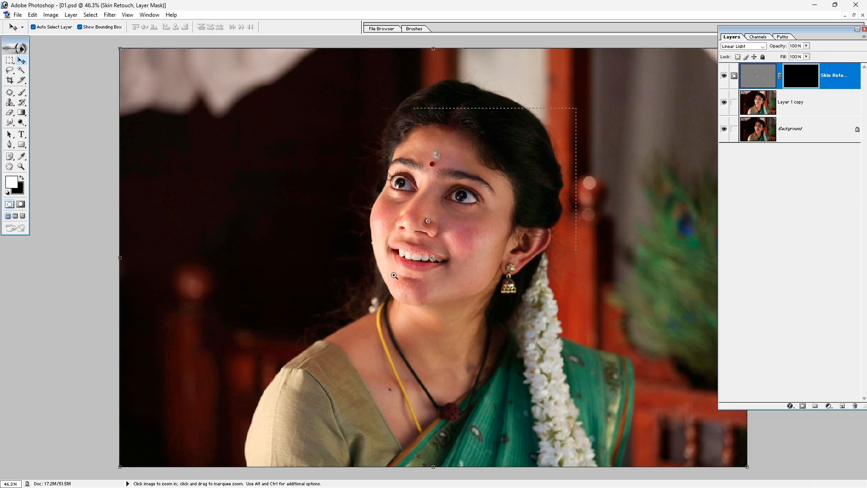
pyautogui.moveTo(410, 257); pyautogui.dragTo(346, 351)
pyautogui.moveTo(449, 264); pyautogui.dragTo(451, 340)
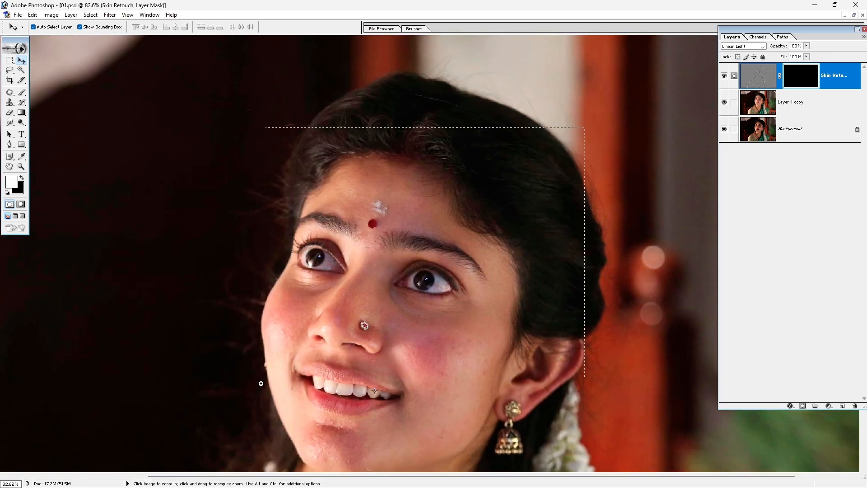
pyautogui.moveTo(265, 379); pyautogui.dragTo(266, 379)
pyautogui.moveTo(401, 320); pyautogui.dragTo(401, 242)
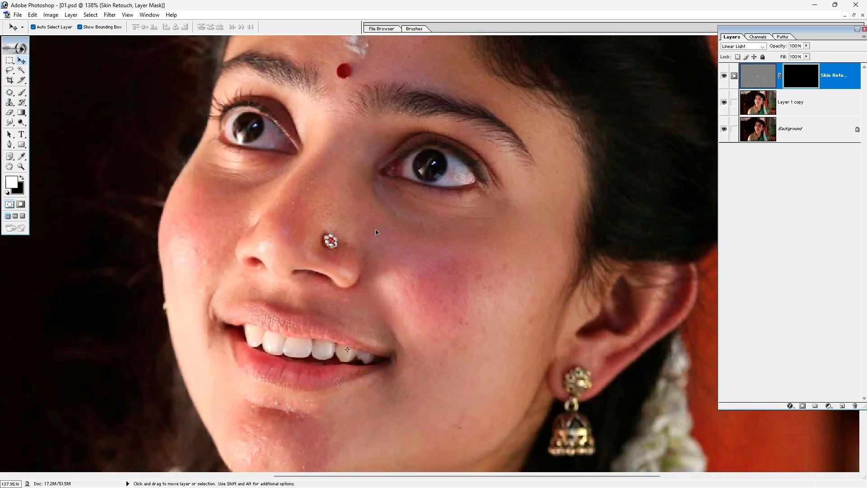
# Paint white over the forehead skin on the Skin Retouch mask with a 100-pixel brush at 4% flow.
pyautogui.click(22, 92)
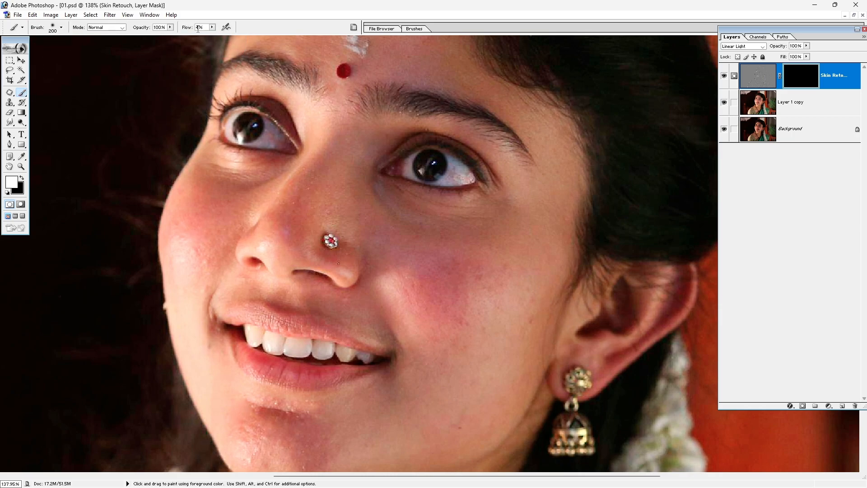
pyautogui.moveTo(381, 271); pyautogui.dragTo(317, 330)
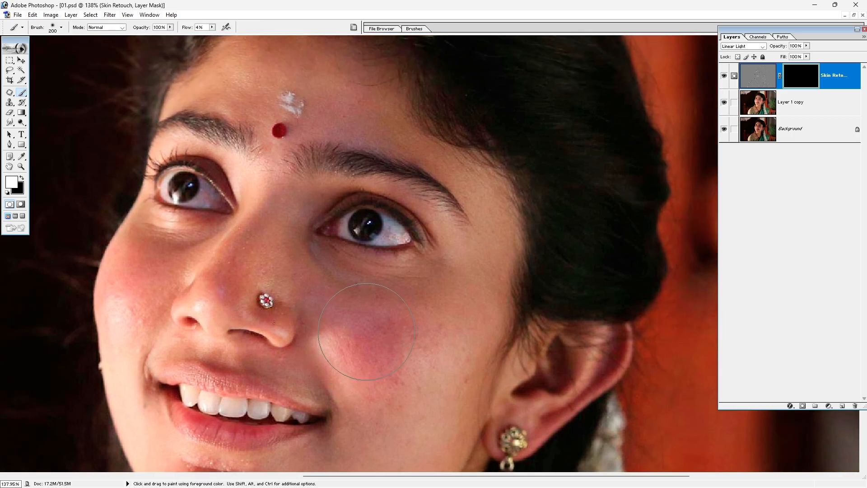
pyautogui.press('[')
pyautogui.press('[')
pyautogui.press('space')
pyautogui.moveTo(326, 187); pyautogui.dragTo(390, 358)
pyautogui.press('[')
pyautogui.press('[')
pyautogui.press('[')
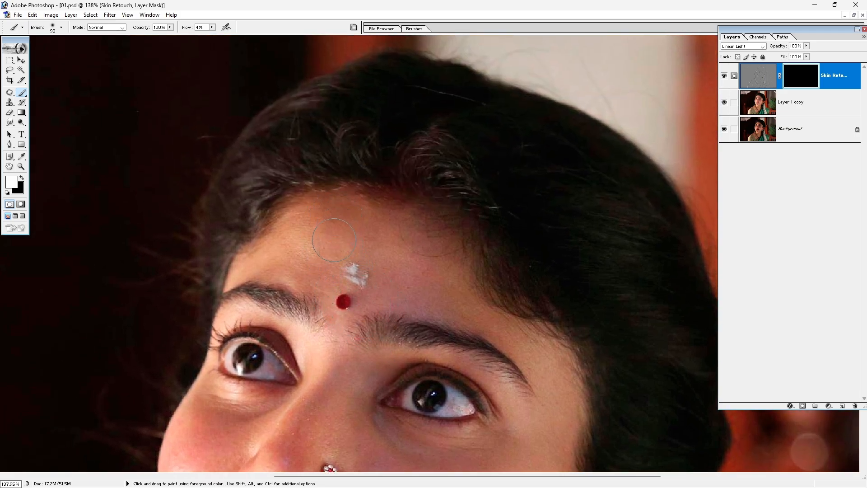
pyautogui.press(']')
pyautogui.moveTo(308, 246)
pyautogui.mouseDown()
pyautogui.moveTo(298, 254)
pyautogui.moveTo(326, 244)
pyautogui.moveTo(325, 230)
pyautogui.moveTo(377, 243)
pyautogui.moveTo(438, 283)
pyautogui.moveTo(445, 300)
pyautogui.mouseUp()
pyautogui.moveTo(415, 329); pyautogui.dragTo(452, 257)
pyautogui.click(362, 302)
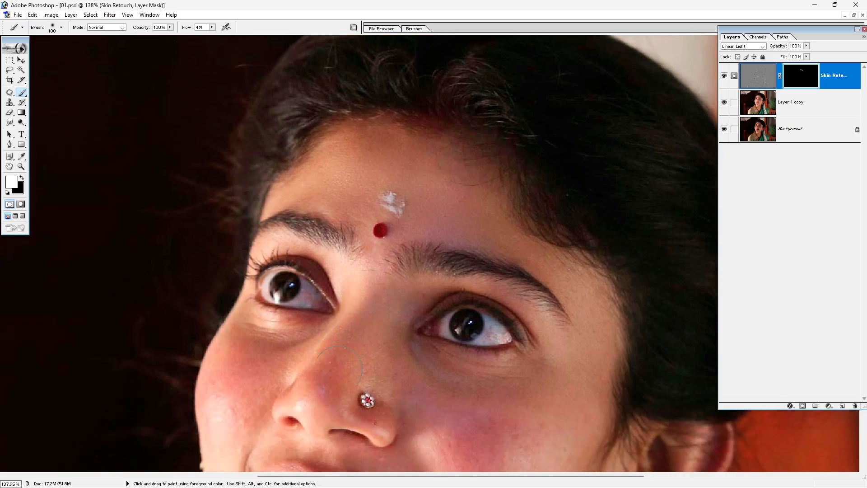
# Paint white on the Skin Retouch mask over the nose, under-eye, temple and ear-side cheek skin to smooth it.
pyautogui.moveTo(400, 376)
pyautogui.mouseDown()
pyautogui.moveTo(498, 389)
pyautogui.moveTo(447, 352)
pyautogui.mouseUp()
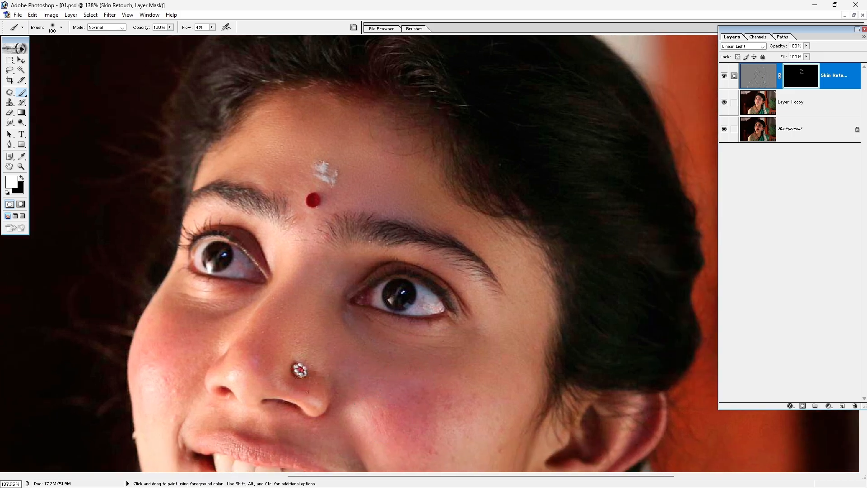
pyautogui.moveTo(436, 386); pyautogui.dragTo(408, 346)
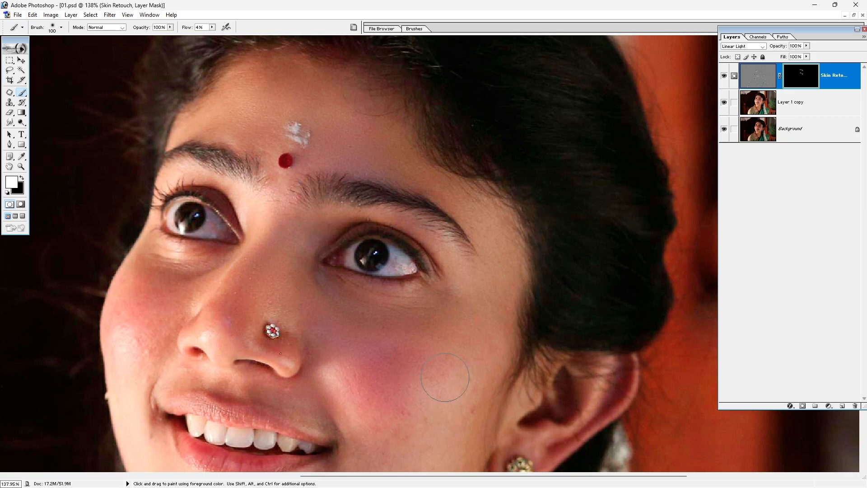
pyautogui.moveTo(480, 333); pyautogui.dragTo(456, 406)
pyautogui.moveTo(473, 341); pyautogui.dragTo(456, 414)
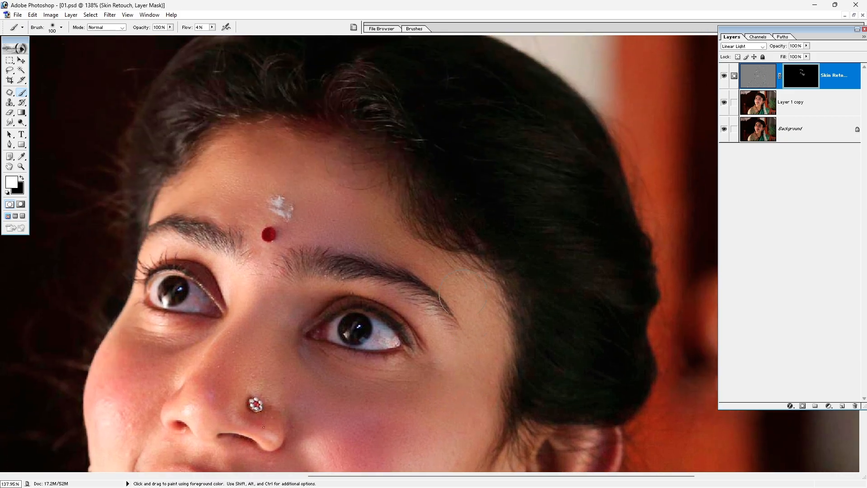
pyautogui.moveTo(441, 254); pyautogui.dragTo(430, 302)
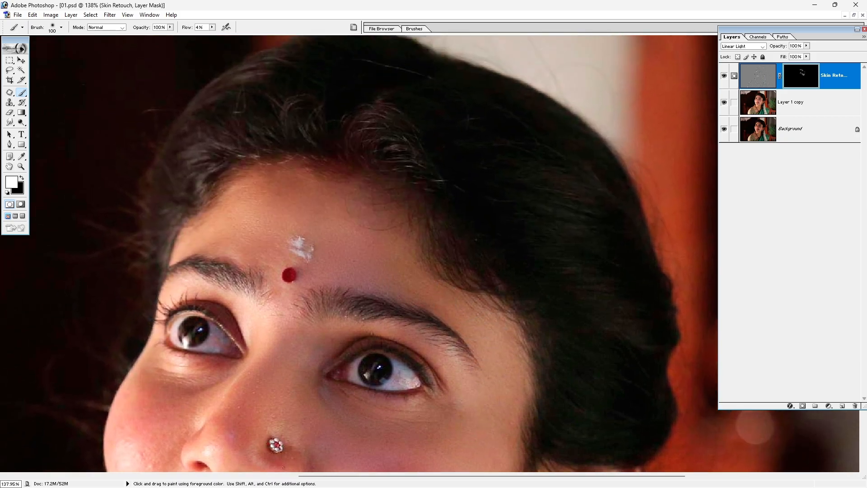
pyautogui.moveTo(393, 336); pyautogui.dragTo(436, 170)
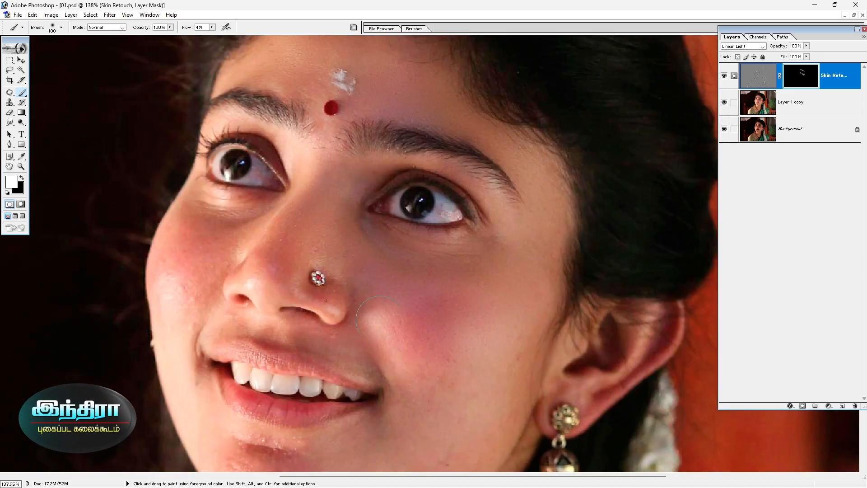
pyautogui.moveTo(388, 360); pyautogui.dragTo(365, 289)
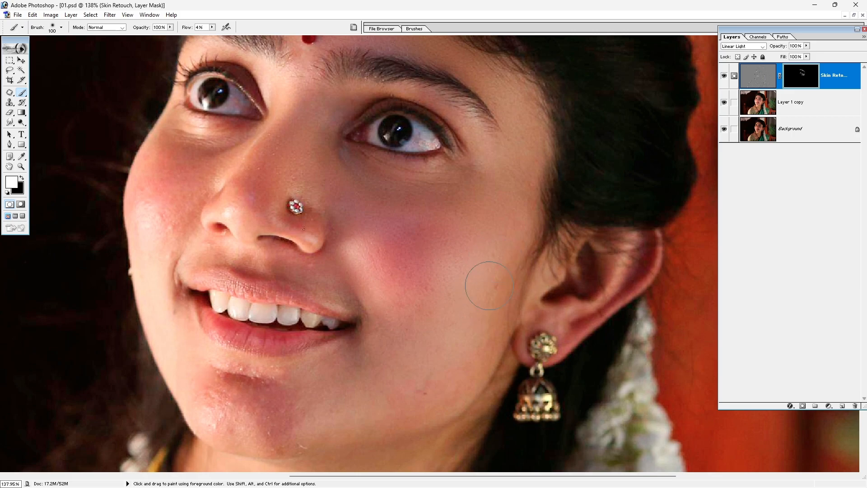
pyautogui.moveTo(492, 277)
pyautogui.mouseDown()
pyautogui.moveTo(498, 233)
pyautogui.moveTo(484, 261)
pyautogui.moveTo(492, 290)
pyautogui.moveTo(461, 331)
pyautogui.mouseUp()
# Set the brush flow to 10% and paint white on the Skin Retouch mask over the lower cheek and jaw skin.
pyautogui.click(212, 28)
pyautogui.moveTo(216, 37); pyautogui.dragTo(215, 36)
pyautogui.moveTo(406, 298)
pyautogui.mouseDown()
pyautogui.moveTo(368, 276)
pyautogui.moveTo(372, 306)
pyautogui.moveTo(354, 303)
pyautogui.moveTo(357, 332)
pyautogui.mouseUp()
pyautogui.moveTo(350, 389); pyautogui.dragTo(406, 322)
pyautogui.moveTo(320, 315)
pyautogui.mouseDown()
pyautogui.moveTo(301, 311)
pyautogui.moveTo(308, 320)
pyautogui.moveTo(266, 298)
pyautogui.moveTo(306, 366)
pyautogui.moveTo(361, 366)
pyautogui.mouseUp()
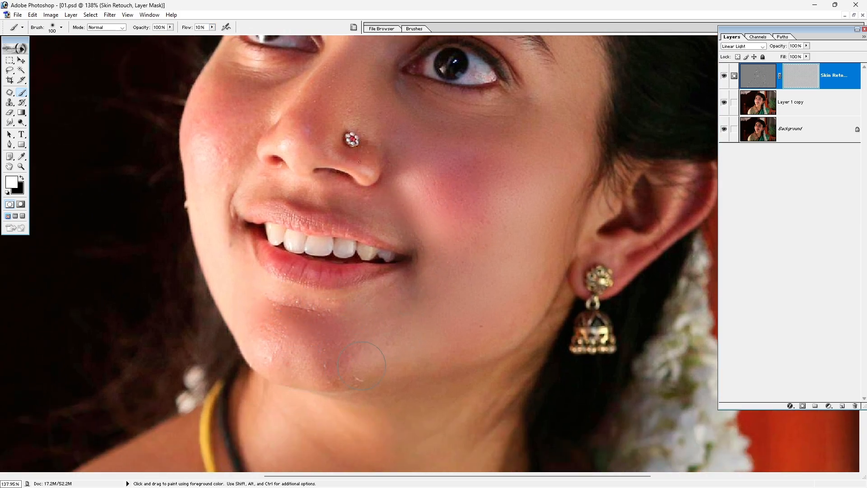
# Paint white on the Skin Retouch mask over the chin, neck, shoulder and upper chest skin to smooth it.
pyautogui.moveTo(379, 416); pyautogui.dragTo(338, 333)
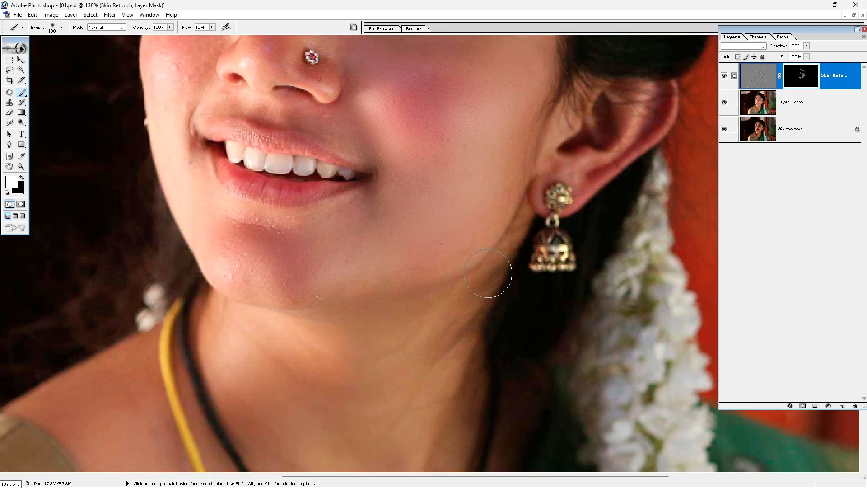
pyautogui.moveTo(456, 382); pyautogui.dragTo(465, 312)
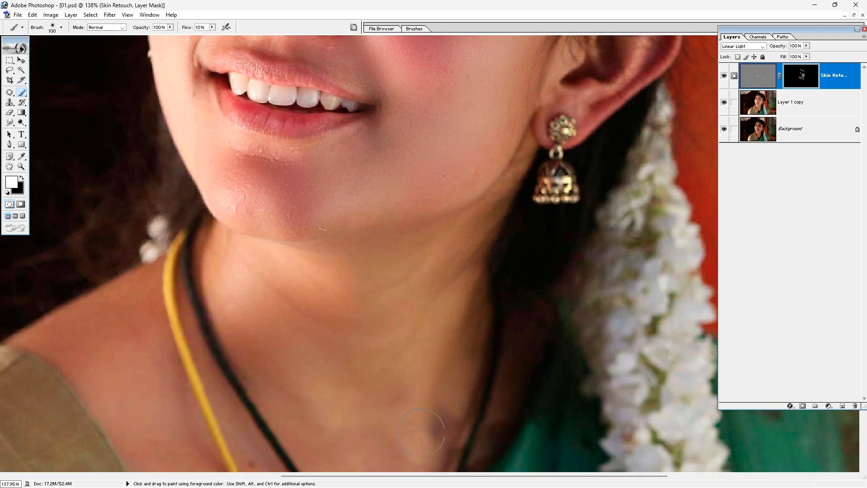
pyautogui.moveTo(402, 398); pyautogui.dragTo(405, 310)
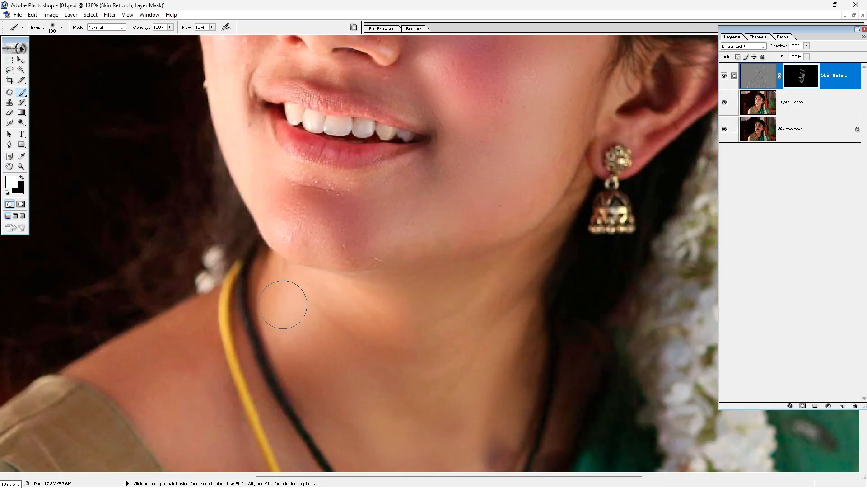
pyautogui.moveTo(280, 316); pyautogui.dragTo(447, 307)
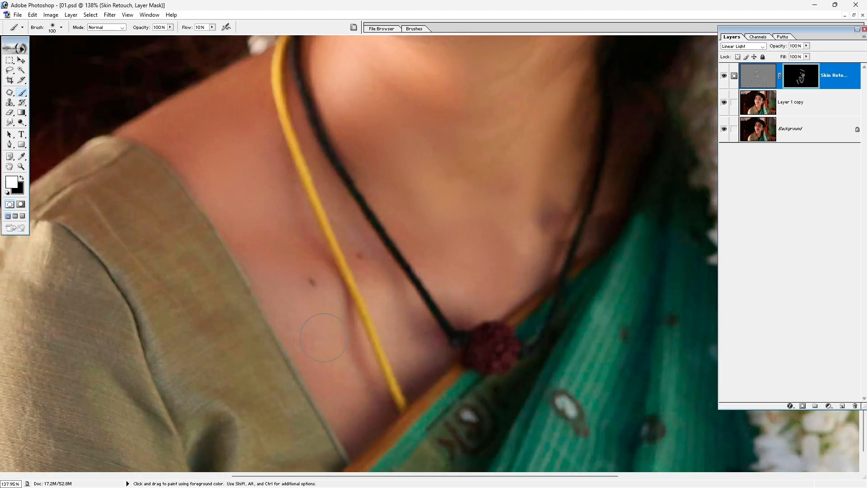
pyautogui.moveTo(416, 190); pyautogui.dragTo(434, 397)
pyautogui.moveTo(404, 134)
pyautogui.mouseDown()
pyautogui.moveTo(405, 252)
pyautogui.moveTo(463, 384)
pyautogui.mouseUp()
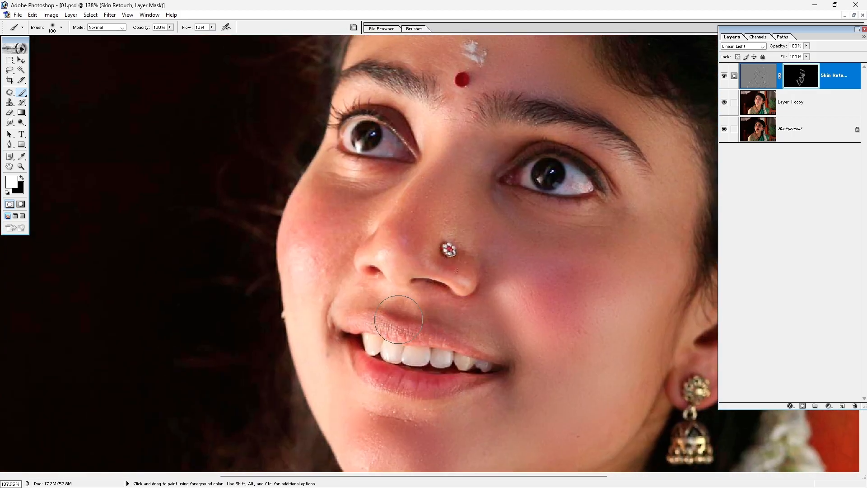
# Reduce the brush to 60 pixels while painting white on the mask over the cheek farthest from the earring and the nose.
pyautogui.press('[')
pyautogui.press('[')
pyautogui.press('[')
pyautogui.press('[')
pyautogui.press('[')
pyautogui.press(']')
pyautogui.press(']')
pyautogui.press(']')
pyautogui.moveTo(322, 263)
pyautogui.mouseDown()
pyautogui.moveTo(310, 265)
pyautogui.moveTo(317, 226)
pyautogui.moveTo(329, 213)
pyautogui.moveTo(355, 217)
pyautogui.mouseUp()
pyautogui.press('[')
pyautogui.press('[')
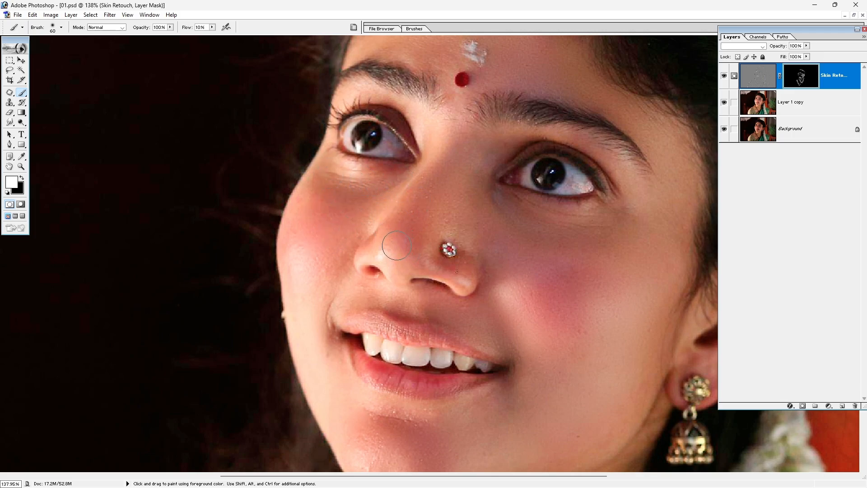
pyautogui.moveTo(378, 249); pyautogui.dragTo(398, 253)
# Touch up the Skin Retouch mask in white around the eyes and on the lower cheek with the 60-pixel brush.
pyautogui.press('space')
pyautogui.moveTo(452, 216); pyautogui.dragTo(411, 373)
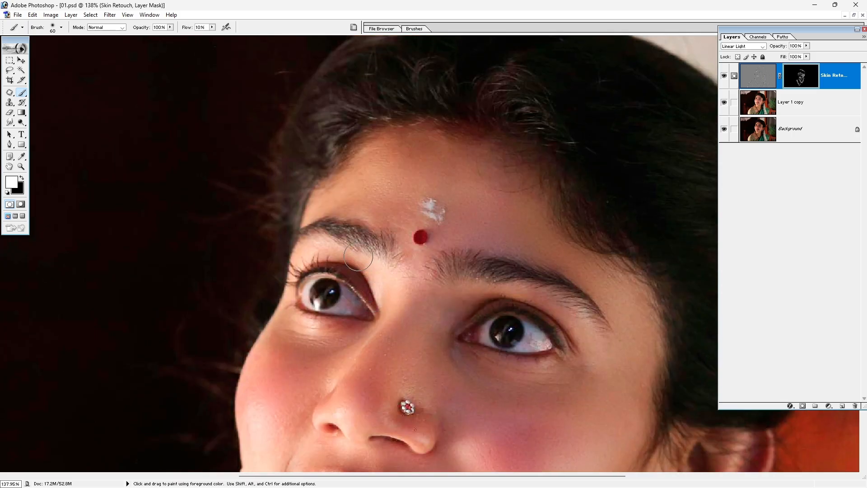
pyautogui.press('space')
pyautogui.moveTo(447, 317); pyautogui.dragTo(404, 255)
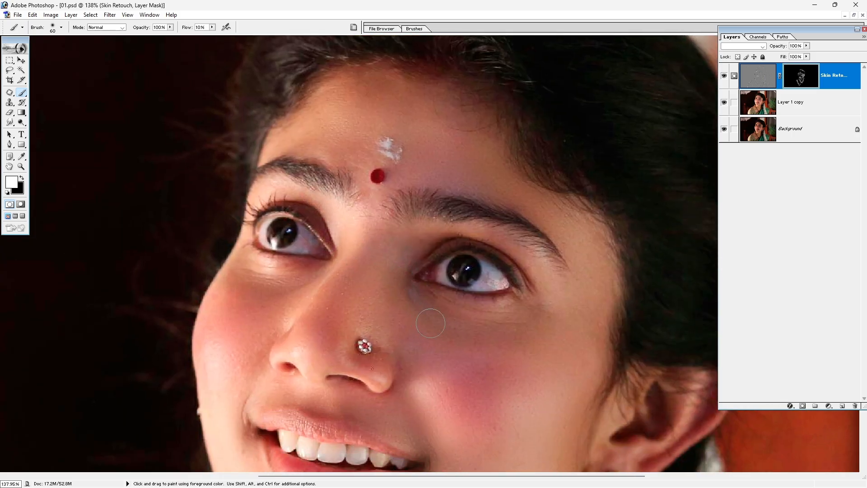
pyautogui.press('space')
pyautogui.moveTo(434, 330); pyautogui.dragTo(428, 287)
pyautogui.press('space')
pyautogui.moveTo(471, 306); pyautogui.dragTo(410, 163)
pyautogui.moveTo(410, 353); pyautogui.dragTo(453, 290)
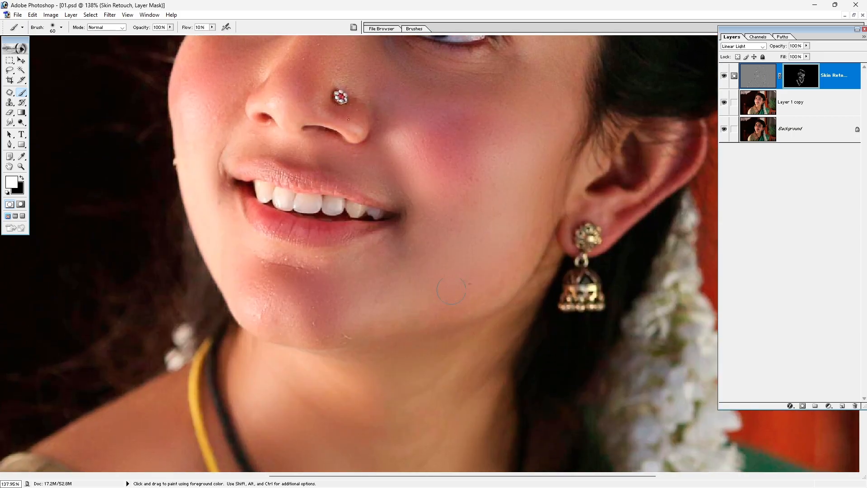
# Lower the Skin Retouch layer's opacity to 75%, comparing the image with and without the layer.
pyautogui.hotkey('ctrl', '-')
pyautogui.hotkey('ctrl', '-')
pyautogui.hotkey('ctrl', '-')
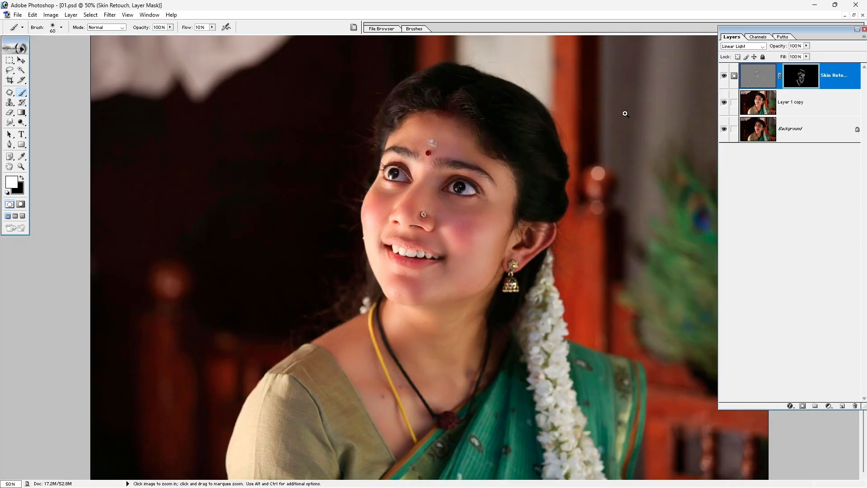
pyautogui.moveTo(539, 68); pyautogui.dragTo(360, 391)
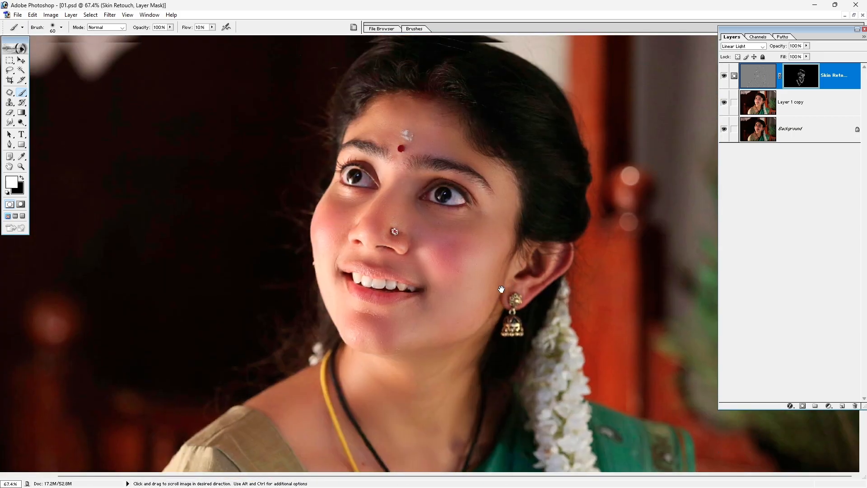
pyautogui.moveTo(560, 255); pyautogui.dragTo(560, 270)
pyautogui.press('v')
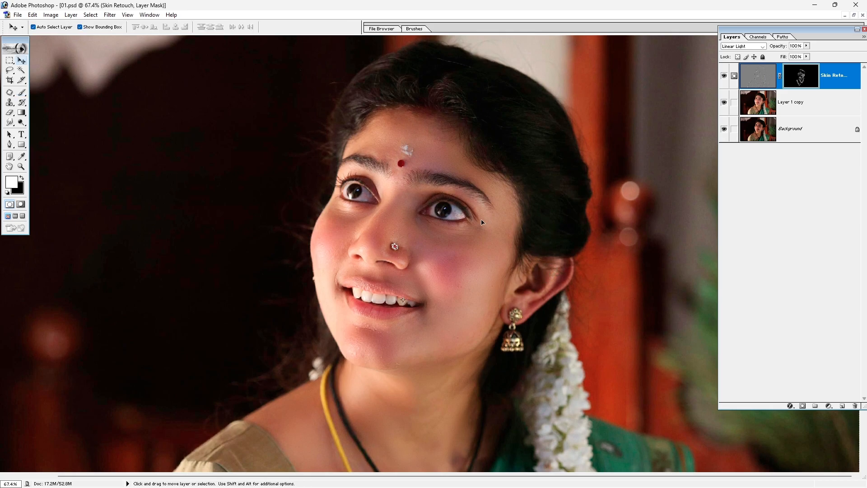
pyautogui.moveTo(807, 47); pyautogui.dragTo(798, 58)
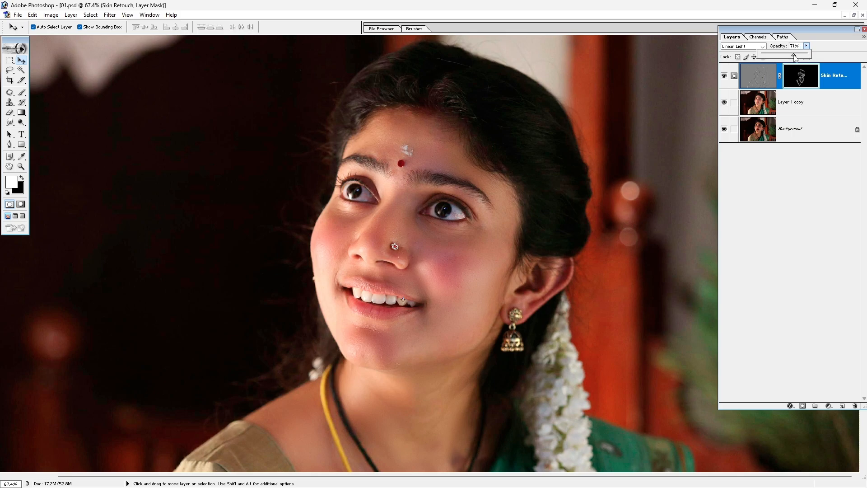
pyautogui.click(832, 59)
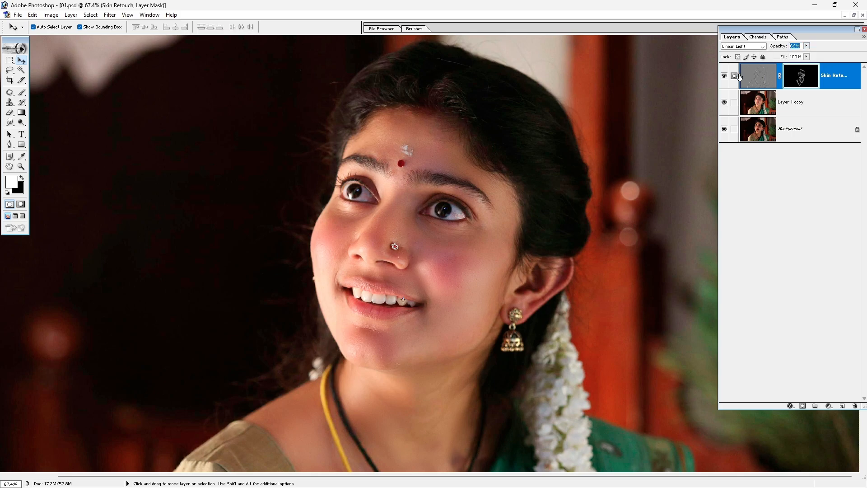
pyautogui.click(724, 76)
pyautogui.click(725, 76)
pyautogui.moveTo(807, 46); pyautogui.dragTo(805, 56)
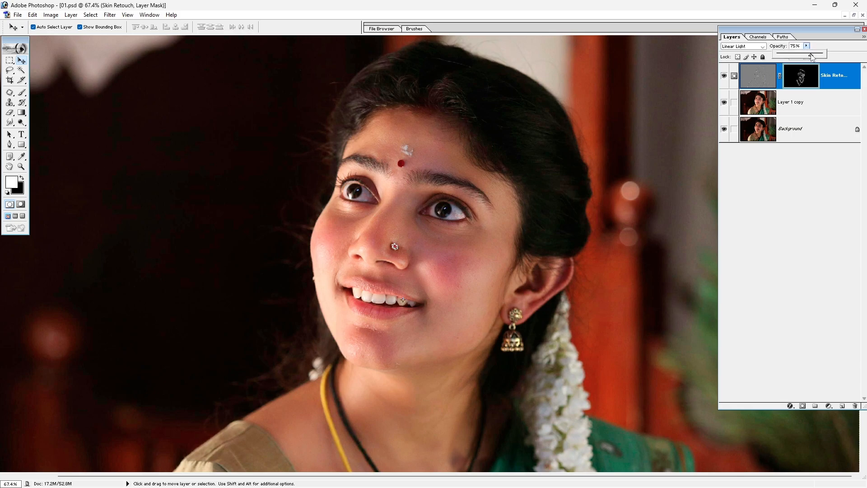
pyautogui.click(839, 60)
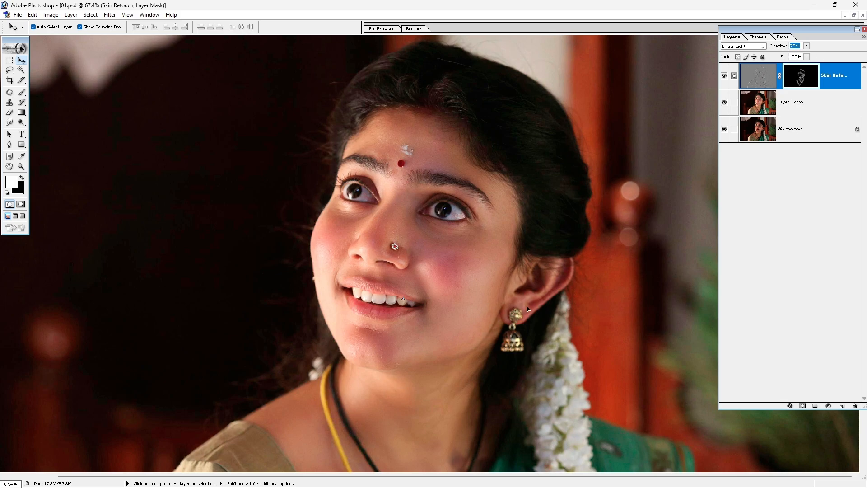
# Compare the retouched portrait with the original by showing the Background layer alone and restoring all layers.
pyautogui.keyDown('alt'); pyautogui.click(725, 130); pyautogui.keyUp('alt')
pyautogui.keyDown('alt'); pyautogui.click(725, 131); pyautogui.keyUp('alt')
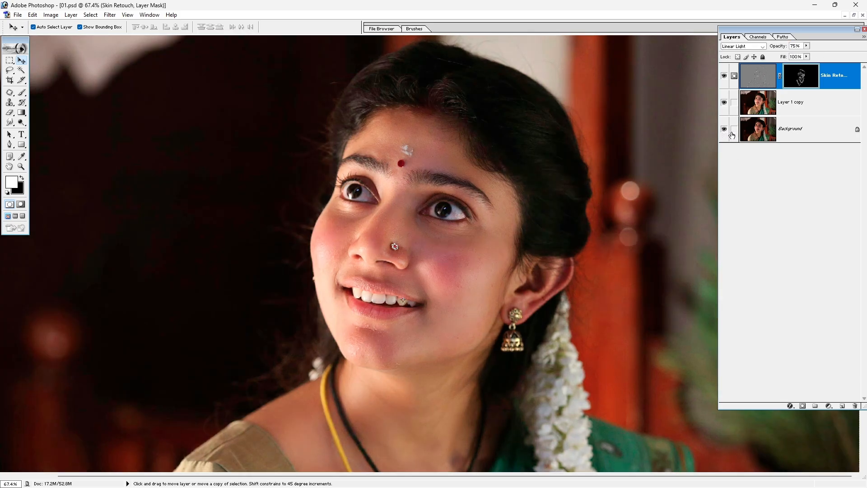
pyautogui.keyDown('alt'); pyautogui.click(725, 131); pyautogui.keyUp('alt')
pyautogui.keyDown('alt'); pyautogui.click(726, 132); pyautogui.keyUp('alt')
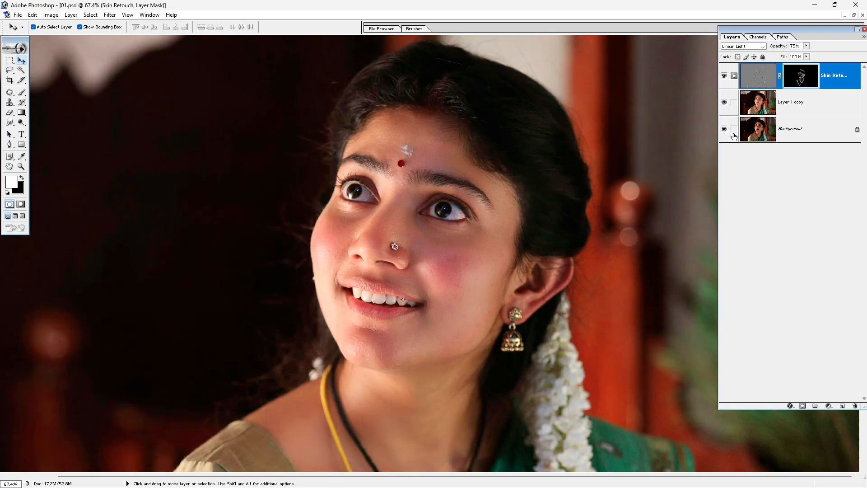
pyautogui.click(784, 108)
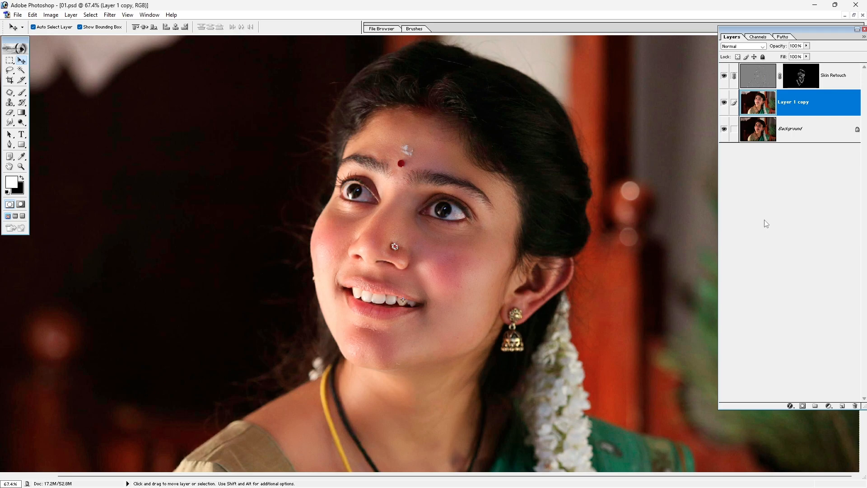
pyautogui.hotkey('ctrl', '-')
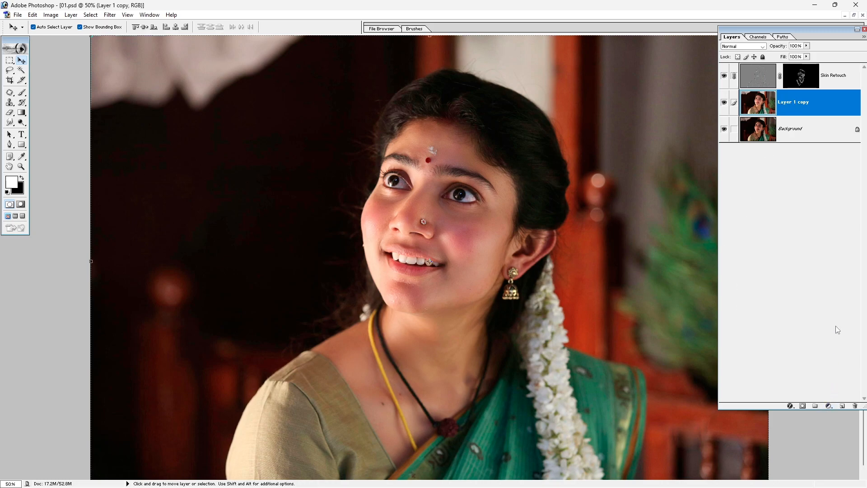
# Add a Selective Color adjustment layer above the Skin Retouch layer.
pyautogui.click(854, 82)
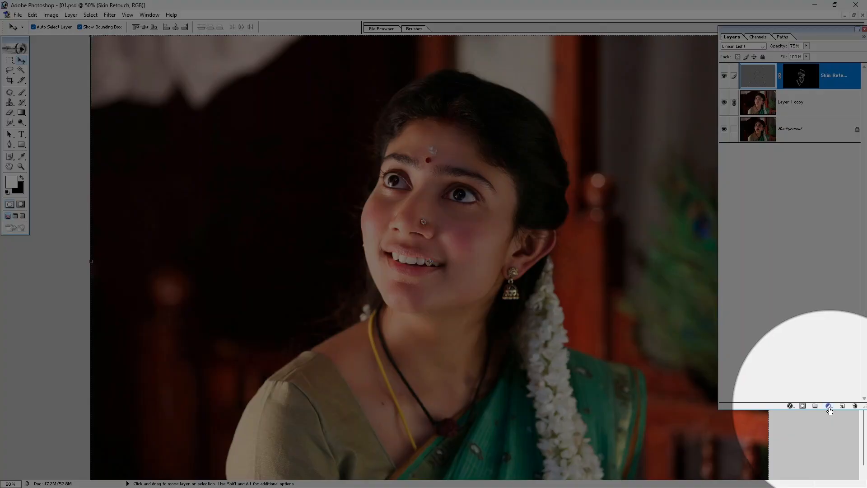
pyautogui.click(830, 407)
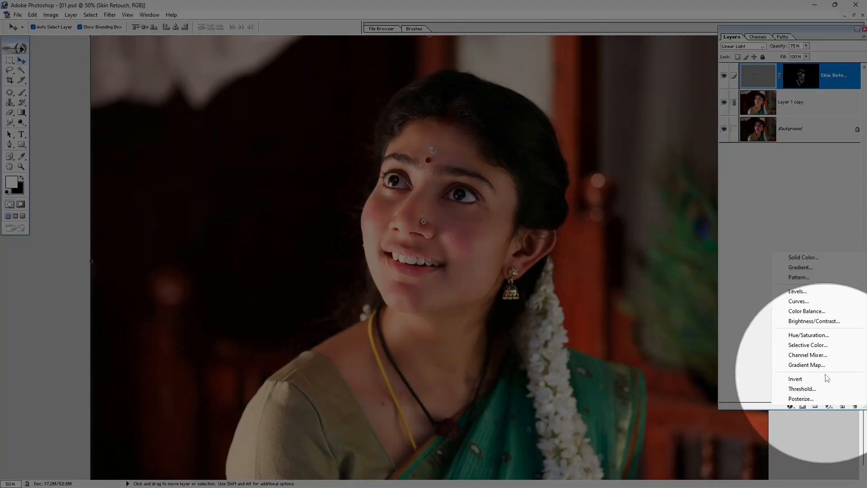
pyautogui.click(809, 345)
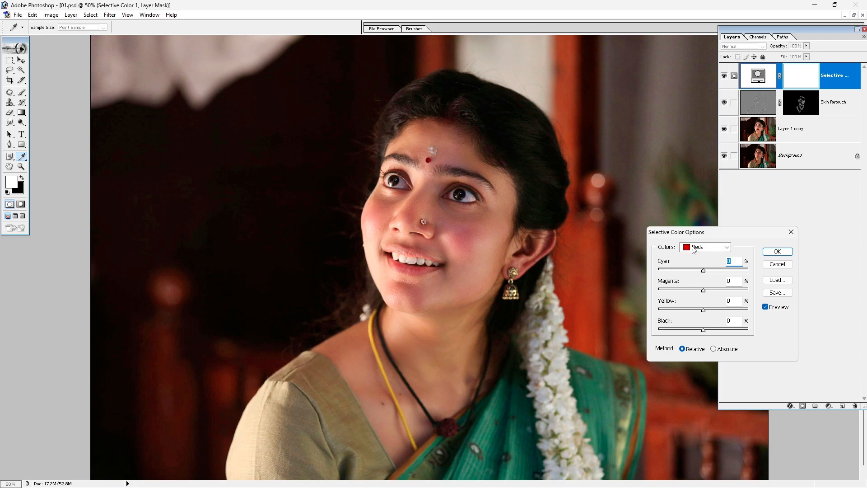
# Try lowering the cyan component of the Reds in the Selective Color adjustment.
pyautogui.click(688, 271)
pyautogui.moveTo(688, 272)
pyautogui.mouseDown()
pyautogui.moveTo(702, 272)
pyautogui.moveTo(661, 270)
pyautogui.moveTo(700, 270)
pyautogui.moveTo(687, 270)
pyautogui.mouseUp()
pyautogui.hotkey('ctrl', 'z')
# Raise the yellow component of the Yellows slightly in the Selective Color adjustment, after trying a strong reduction.
pyautogui.click(704, 247)
pyautogui.click(700, 263)
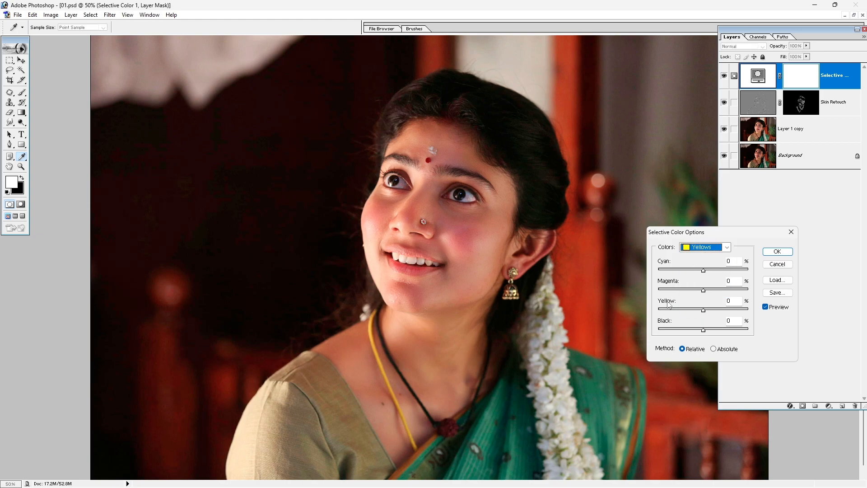
pyautogui.moveTo(706, 312); pyautogui.dragTo(666, 308)
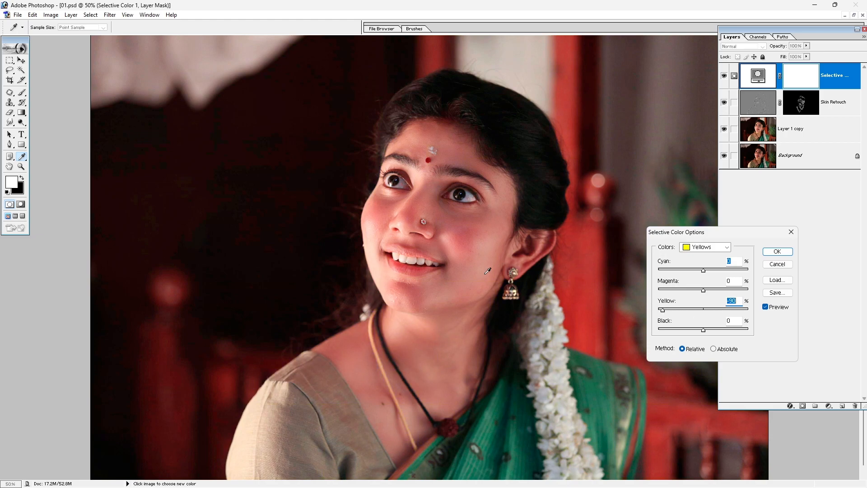
pyautogui.hotkey('ctrl', 'z')
pyautogui.moveTo(703, 310)
pyautogui.mouseDown()
pyautogui.moveTo(715, 309)
pyautogui.moveTo(680, 308)
pyautogui.moveTo(714, 311)
pyautogui.mouseUp()
pyautogui.hotkey('ctrl', 'z')
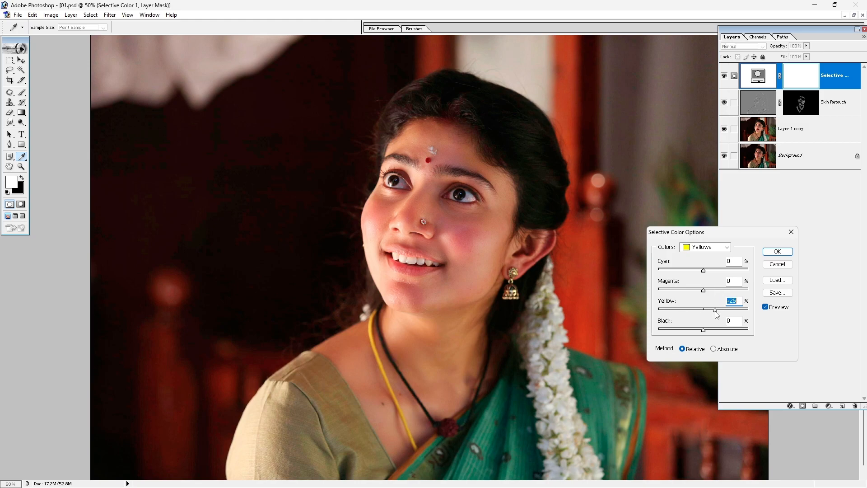
pyautogui.moveTo(714, 311); pyautogui.dragTo(711, 310)
pyautogui.click(778, 252)
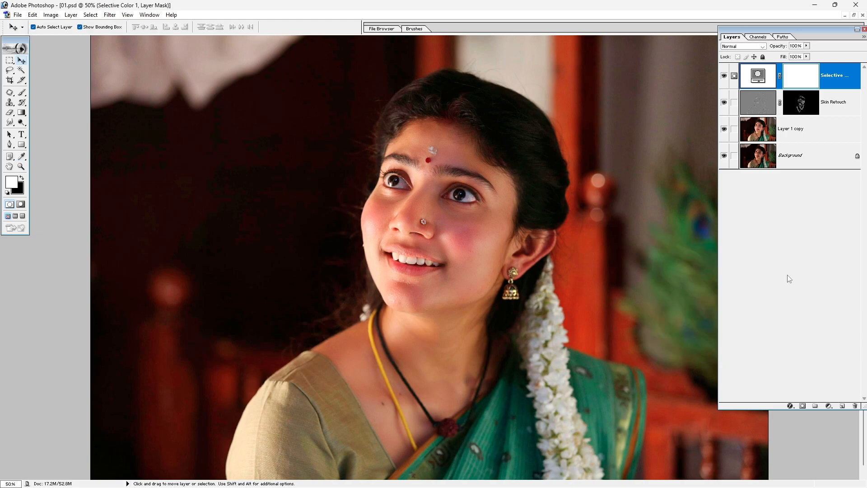
# Add a Hue/Saturation adjustment layer above the Selective Color layer, keeping its settings clear of the portrait.
pyautogui.click(828, 405)
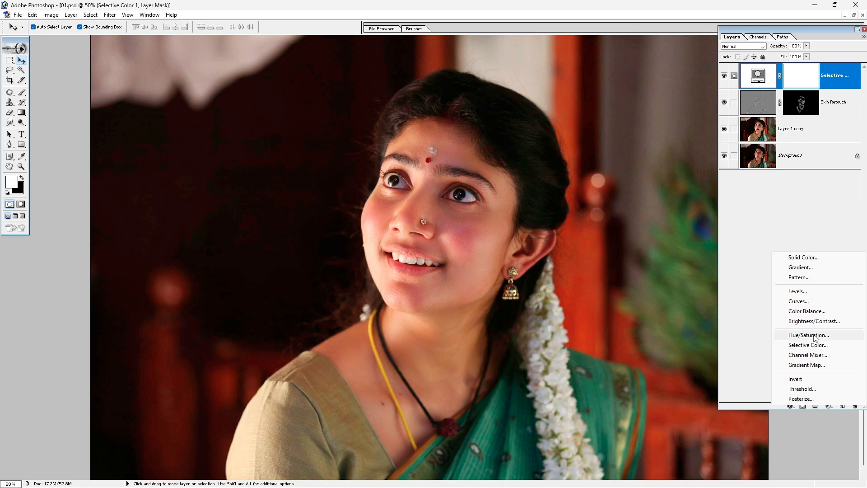
pyautogui.click(814, 336)
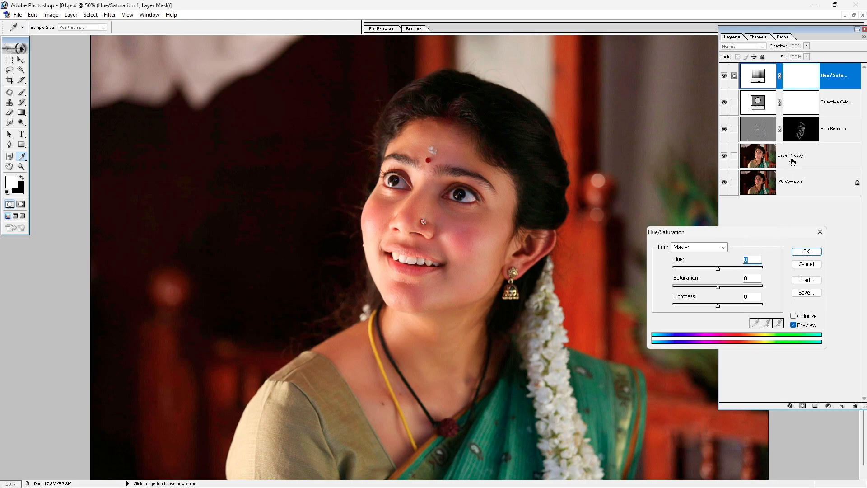
pyautogui.moveTo(710, 236); pyautogui.dragTo(683, 235)
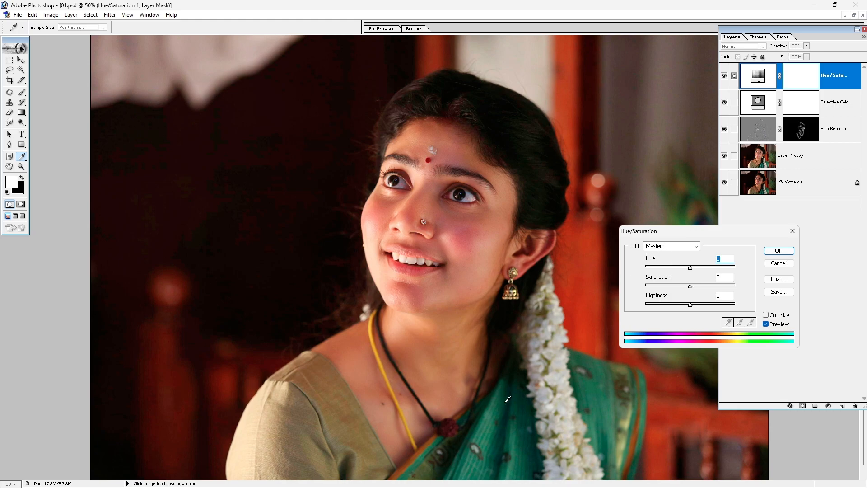
# Set the Greens to a hue of -39 and a saturation of +25 in the Hue/Saturation adjustment.
pyautogui.click(669, 246)
pyautogui.click(663, 276)
pyautogui.moveTo(685, 291); pyautogui.dragTo(702, 290)
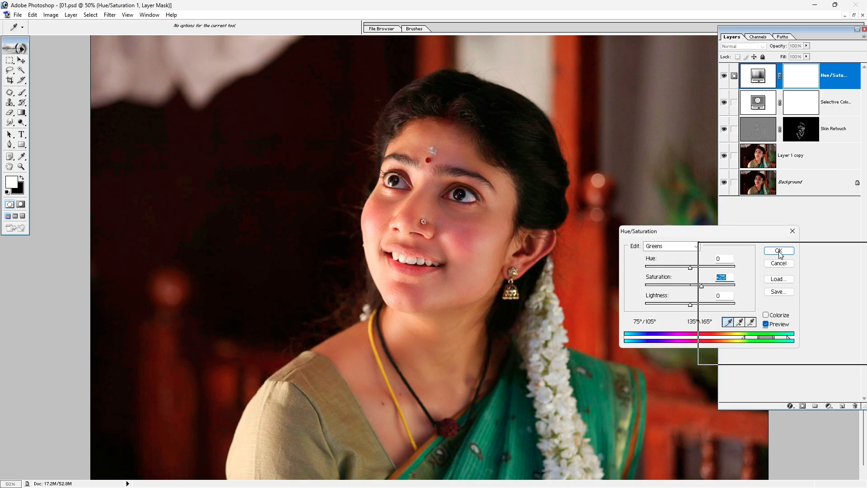
pyautogui.moveTo(780, 255); pyautogui.dragTo(780, 255)
pyautogui.moveTo(769, 285); pyautogui.dragTo(754, 290)
pyautogui.moveTo(759, 249); pyautogui.dragTo(684, 235)
# Set the Yellows to a hue of about -2 and a saturation of +25, and compare the image without the adjustment layer.
pyautogui.click(676, 249)
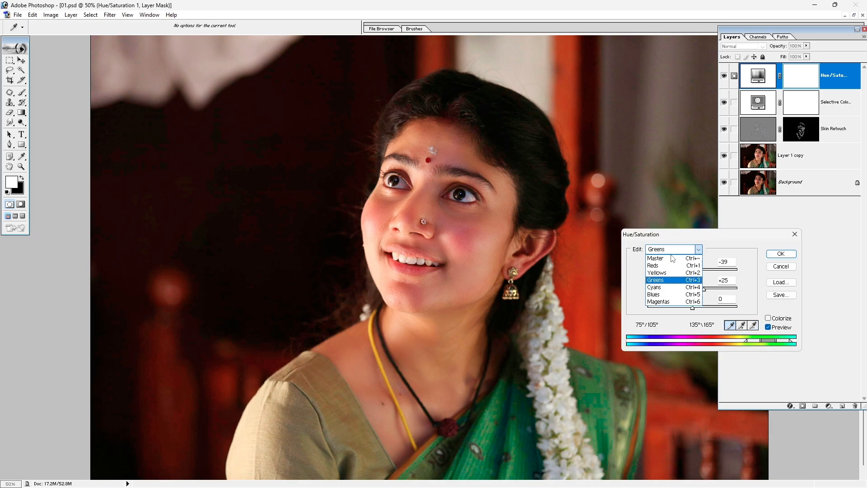
pyautogui.click(658, 273)
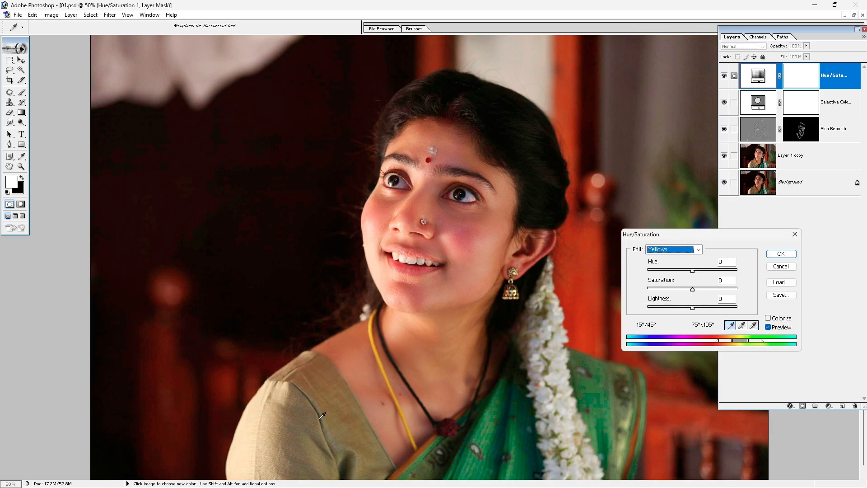
pyautogui.moveTo(692, 288)
pyautogui.mouseDown()
pyautogui.moveTo(707, 290)
pyautogui.moveTo(693, 273)
pyautogui.mouseUp()
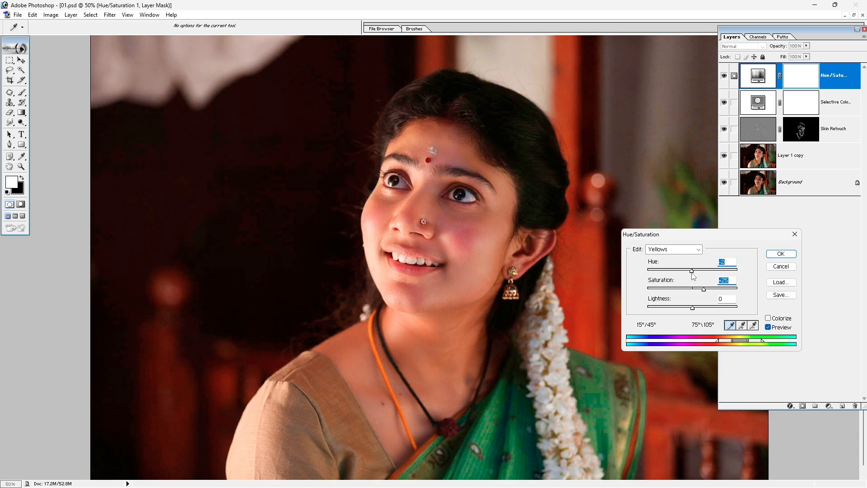
pyautogui.click(781, 254)
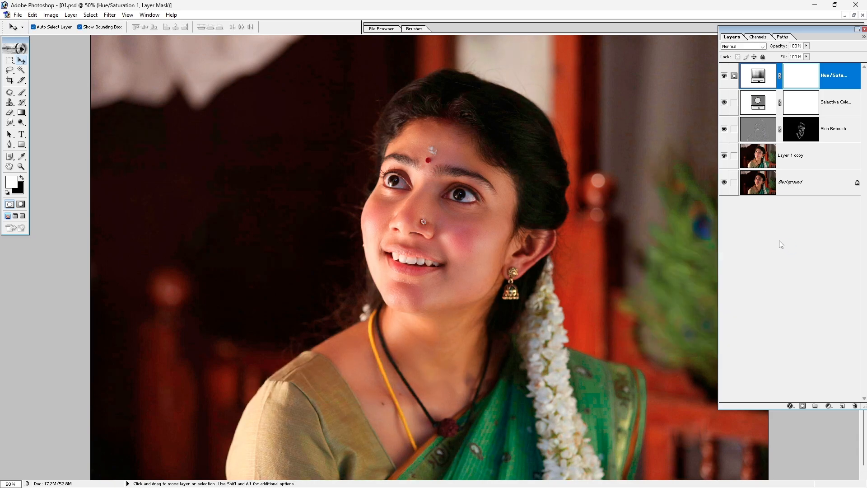
pyautogui.click(724, 76)
pyautogui.click(724, 78)
# Examine the dark background beside the head for blocky artifacts at high magnification and in the full portrait.
pyautogui.hotkey('ctrl', '0')
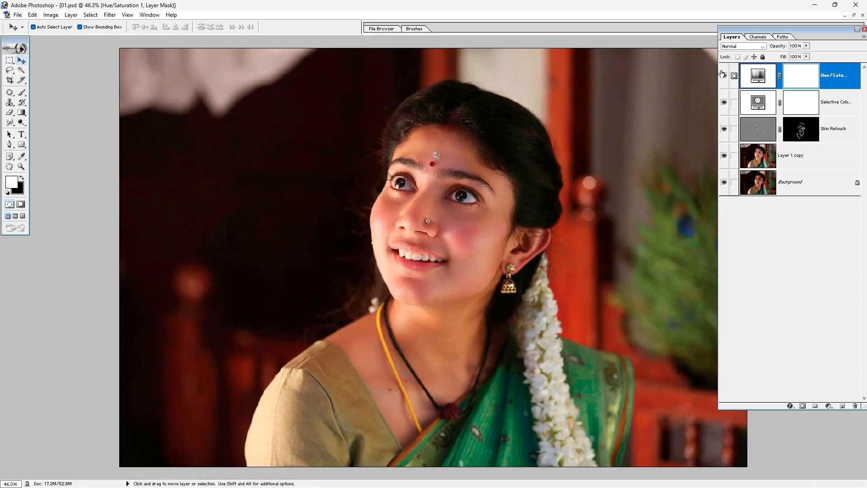
pyautogui.moveTo(322, 81); pyautogui.dragTo(154, 285)
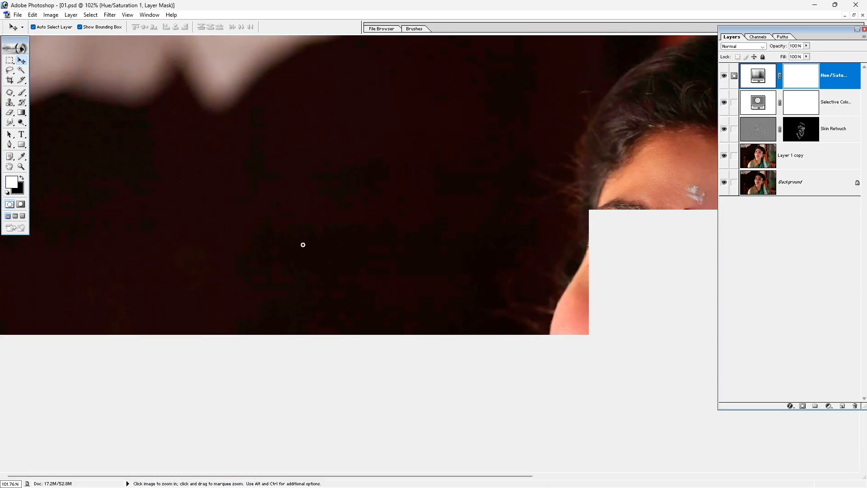
pyautogui.moveTo(315, 269); pyautogui.dragTo(395, 313)
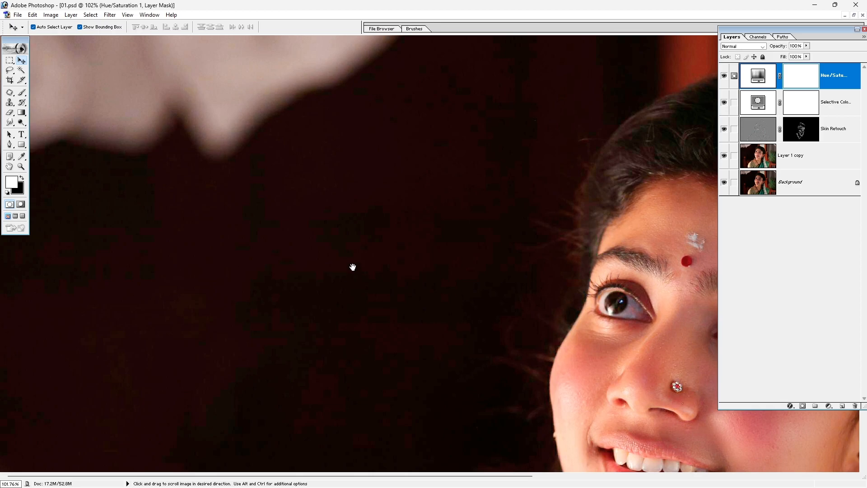
pyautogui.moveTo(353, 269); pyautogui.dragTo(342, 345)
pyautogui.moveTo(338, 378); pyautogui.dragTo(397, 213)
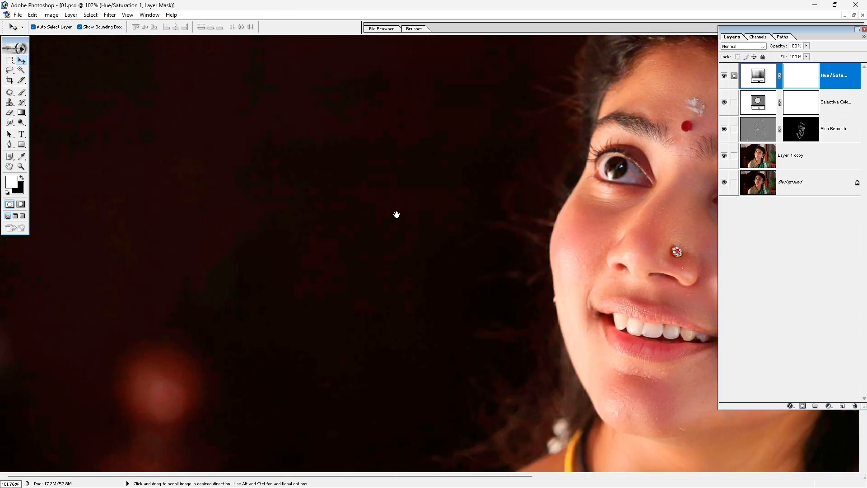
pyautogui.hotkey('ctrl', '0')
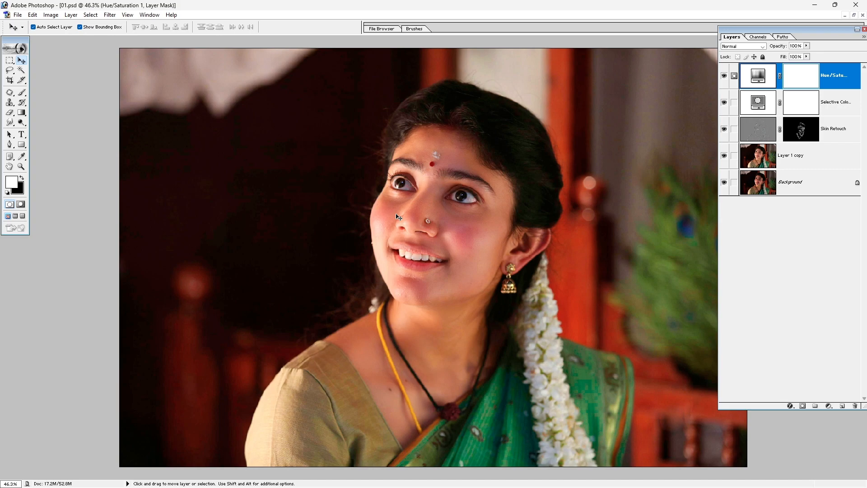
pyautogui.moveTo(300, 116); pyautogui.dragTo(199, 213)
pyautogui.moveTo(334, 261); pyautogui.dragTo(204, 352)
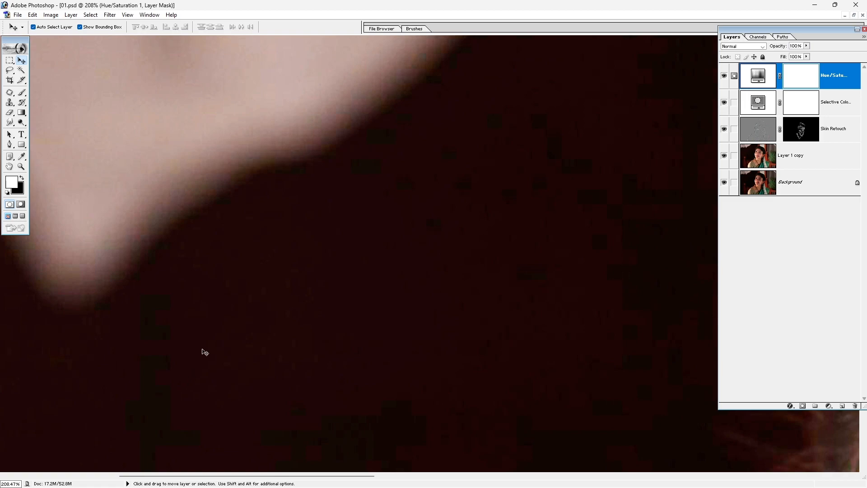
pyautogui.hotkey('ctrl', '0')
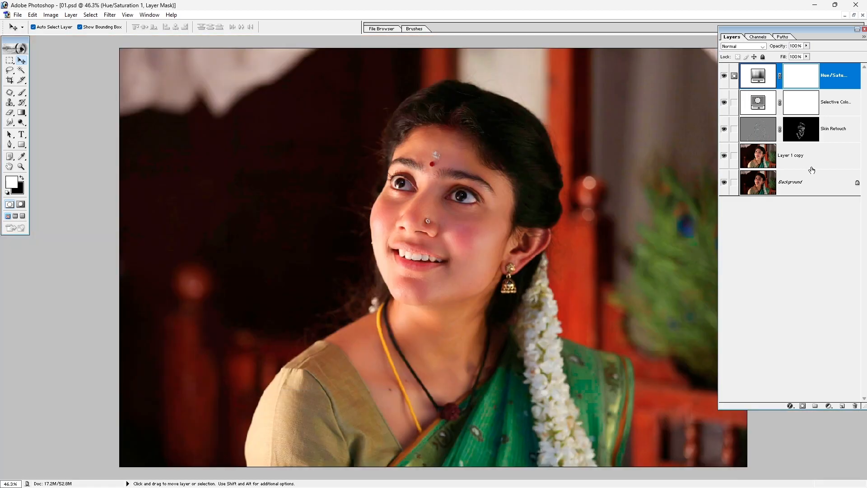
# Duplicate Layer 1 copy and apply a Gaussian Blur with a radius of 20 pixels to the duplicate.
pyautogui.click(815, 165)
pyautogui.hotkey('ctrl', 'j')
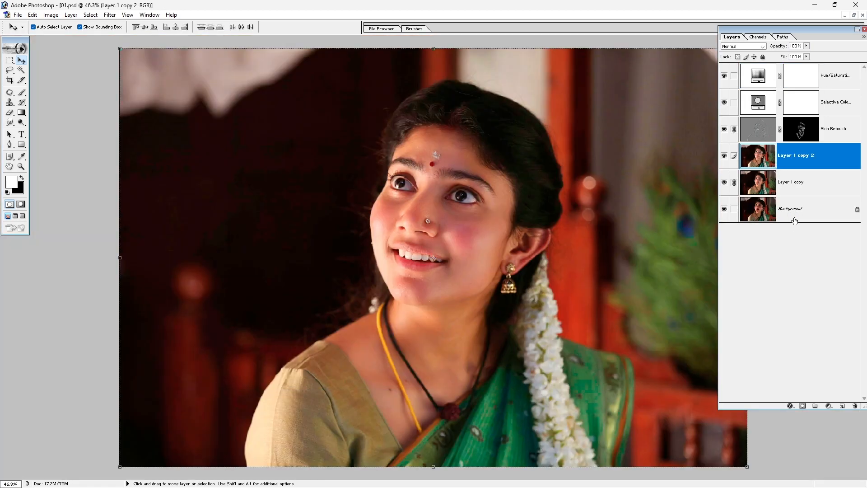
pyautogui.click(109, 17)
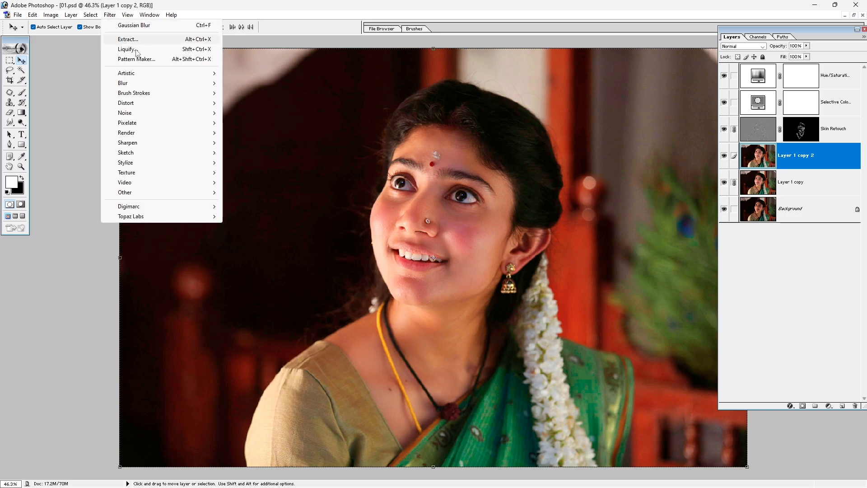
pyautogui.moveTo(155, 84)
pyautogui.click(256, 102)
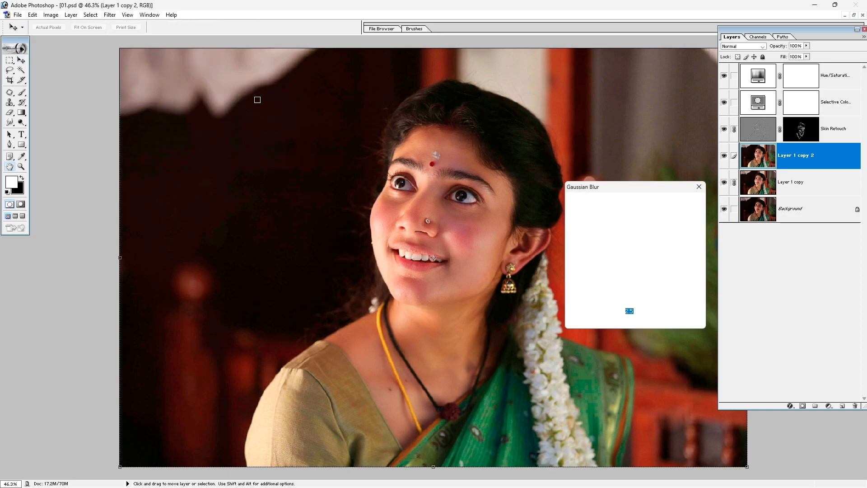
pyautogui.moveTo(589, 325); pyautogui.dragTo(610, 325)
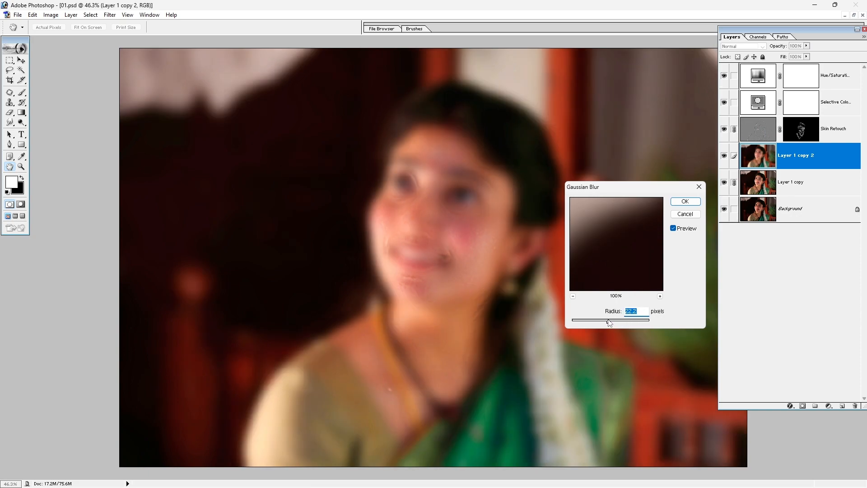
pyautogui.write('20')
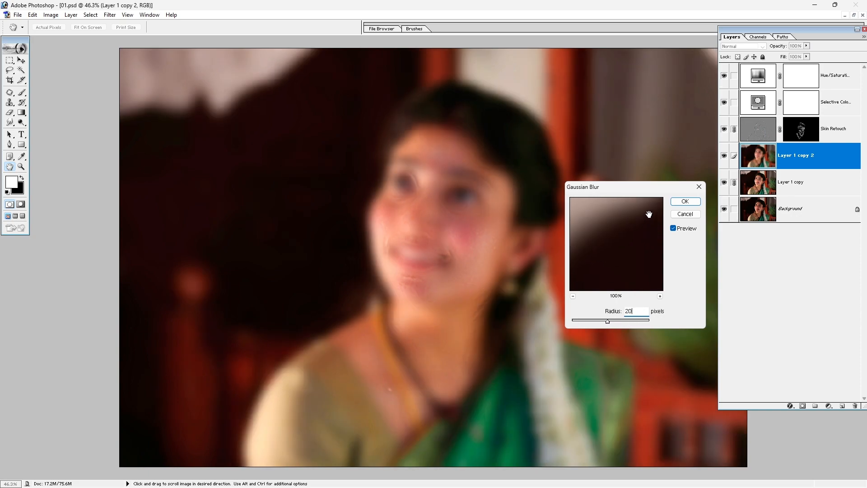
pyautogui.click(685, 201)
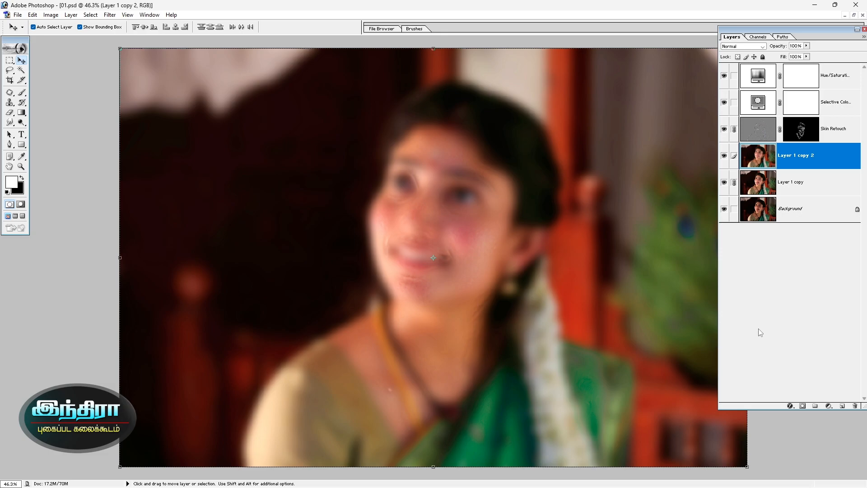
# Add a layer mask to the blurred copy and make it entirely white.
pyautogui.keyDown('alt'); pyautogui.click(803, 407); pyautogui.keyUp('alt')
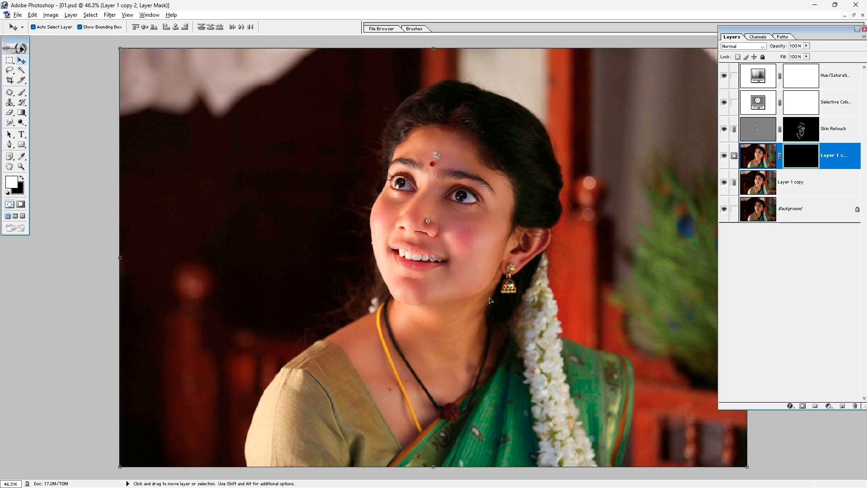
pyautogui.hotkey('ctrl', 'i')
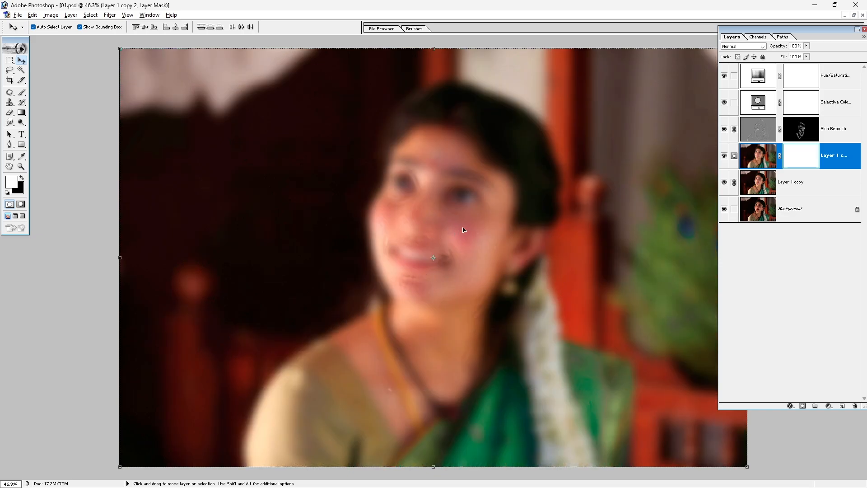
# Paint the woman black on the blurred copy's mask with a large brush at 100% flow, limiting the blur to the background.
pyautogui.press('b')
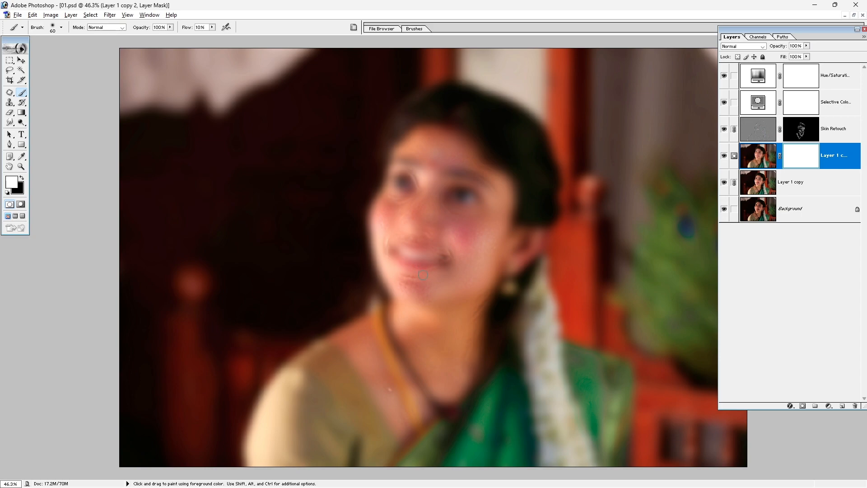
pyautogui.press(']')
pyautogui.press(']')
pyautogui.click(21, 177)
pyautogui.press(']')
pyautogui.moveTo(381, 208); pyautogui.dragTo(393, 149)
pyautogui.click(212, 27)
pyautogui.moveTo(226, 35); pyautogui.dragTo(280, 31)
pyautogui.press(']')
pyautogui.moveTo(375, 210)
pyautogui.mouseDown()
pyautogui.moveTo(426, 112)
pyautogui.moveTo(407, 119)
pyautogui.moveTo(456, 105)
pyautogui.moveTo(437, 106)
pyautogui.moveTo(480, 105)
pyautogui.moveTo(520, 128)
pyautogui.moveTo(536, 156)
pyautogui.moveTo(493, 107)
pyautogui.moveTo(464, 99)
pyautogui.moveTo(505, 108)
pyautogui.moveTo(529, 125)
pyautogui.moveTo(543, 177)
pyautogui.moveTo(530, 232)
pyautogui.moveTo(544, 213)
pyautogui.moveTo(533, 340)
pyautogui.moveTo(546, 347)
pyautogui.moveTo(566, 337)
pyautogui.moveTo(613, 393)
pyautogui.mouseUp()
pyautogui.press(']')
pyautogui.press(']')
pyautogui.moveTo(604, 422)
pyautogui.mouseDown()
pyautogui.moveTo(572, 429)
pyautogui.moveTo(552, 382)
pyautogui.moveTo(464, 314)
pyautogui.moveTo(431, 266)
pyautogui.moveTo(445, 214)
pyautogui.moveTo(463, 227)
pyautogui.moveTo(465, 165)
pyautogui.mouseUp()
pyautogui.press('[')
pyautogui.moveTo(409, 183)
pyautogui.mouseDown()
pyautogui.moveTo(391, 213)
pyautogui.moveTo(390, 308)
pyautogui.moveTo(346, 337)
pyautogui.moveTo(353, 333)
pyautogui.moveTo(275, 422)
pyautogui.moveTo(259, 454)
pyautogui.moveTo(378, 435)
pyautogui.mouseUp()
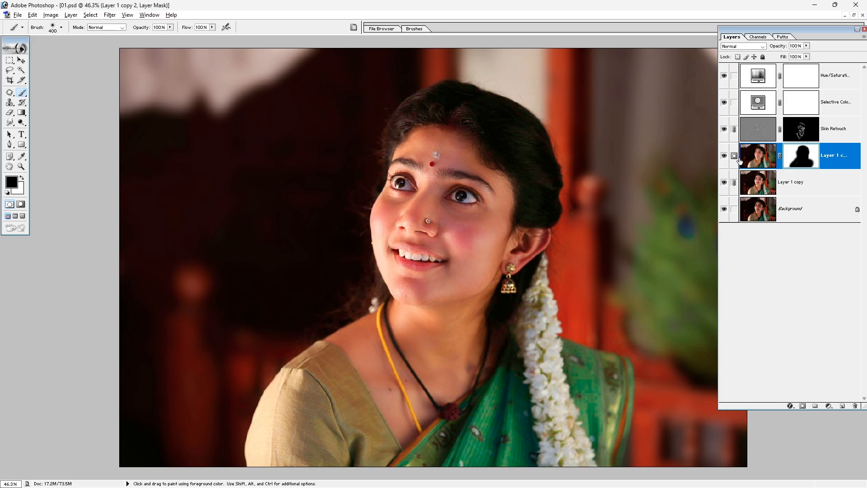
# Examine the softened background, comparing it without the blurred layer, and inspect the face up close.
pyautogui.click(724, 156)
pyautogui.hotkey('ctrl', 'space')
pyautogui.moveTo(348, 97); pyautogui.dragTo(394, 372)
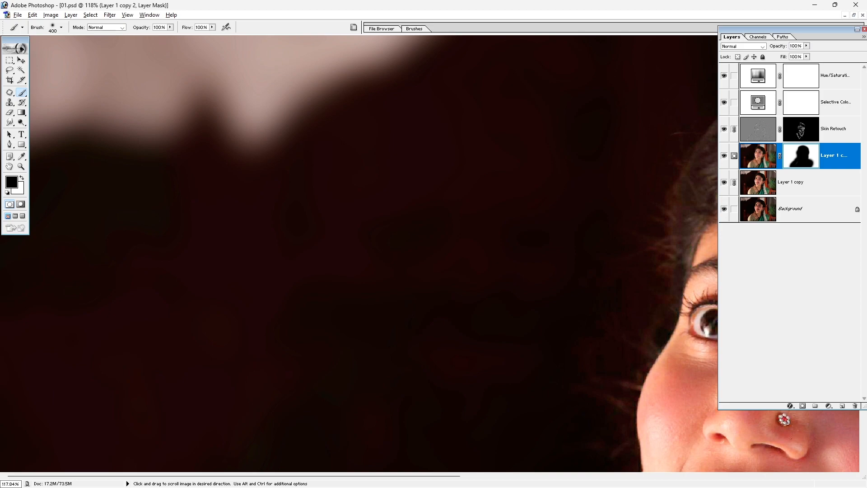
pyautogui.hotkey('ctrl', '0')
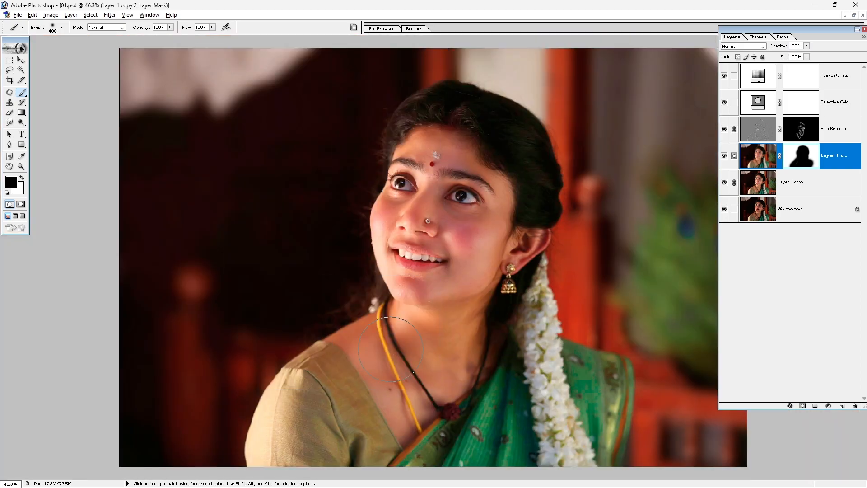
pyautogui.hotkey('ctrl', '-')
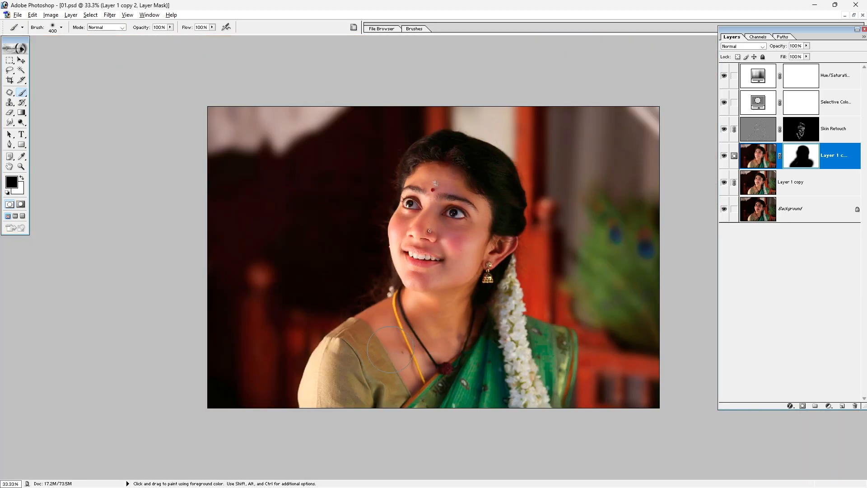
pyautogui.hotkey('ctrl', 'space')
pyautogui.moveTo(349, 146); pyautogui.dragTo(519, 367)
pyautogui.moveTo(463, 273); pyautogui.dragTo(446, 344)
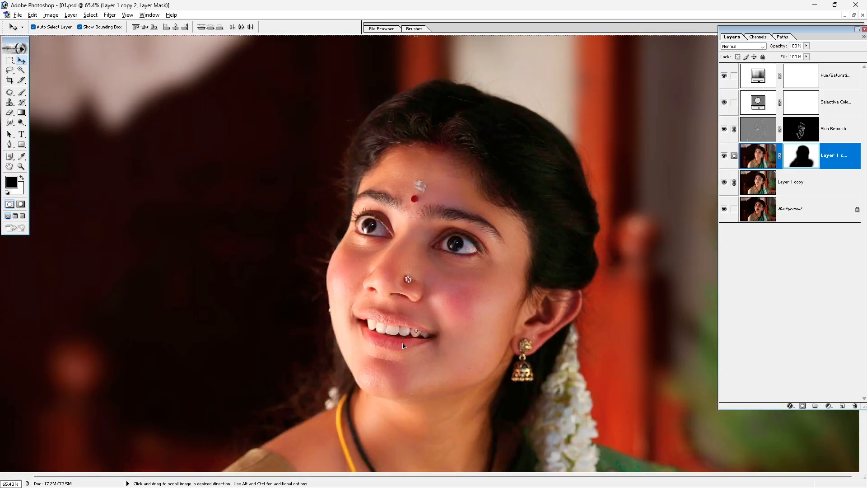
pyautogui.hotkey('ctrl', 'space')
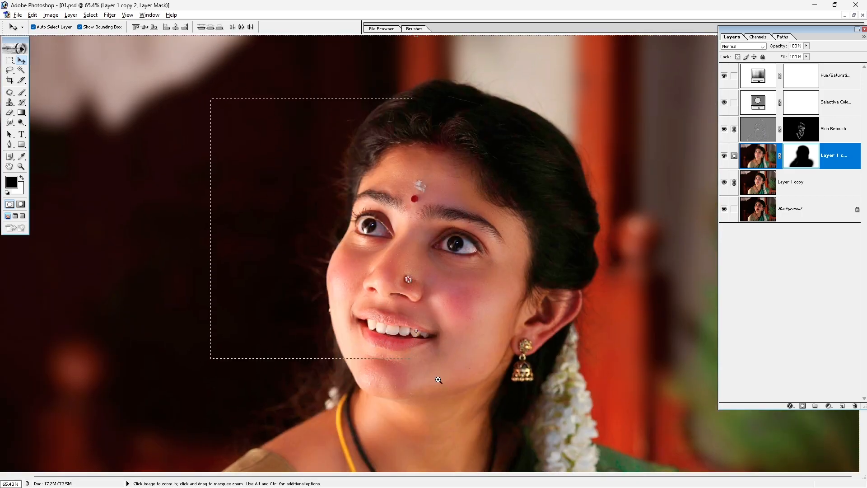
pyautogui.moveTo(211, 98); pyautogui.dragTo(412, 353)
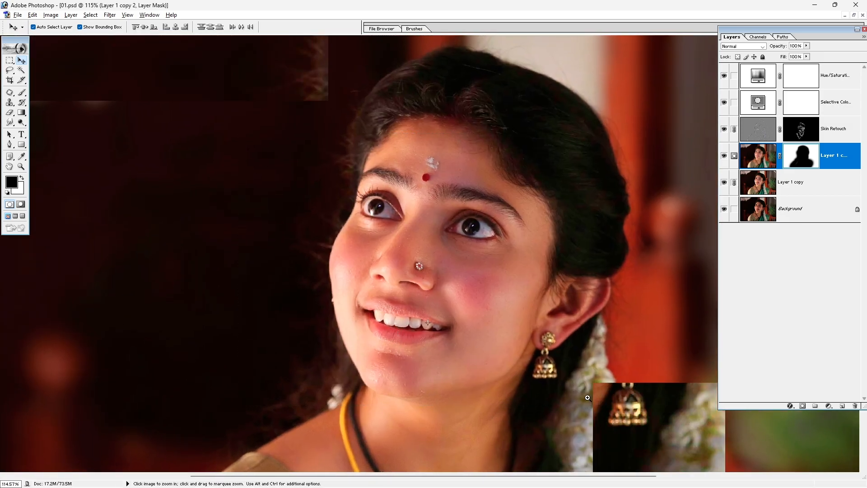
# Try drawing a white shape layer with the Pen tool over the dark background beside the face, and undo it.
pyautogui.press('p')
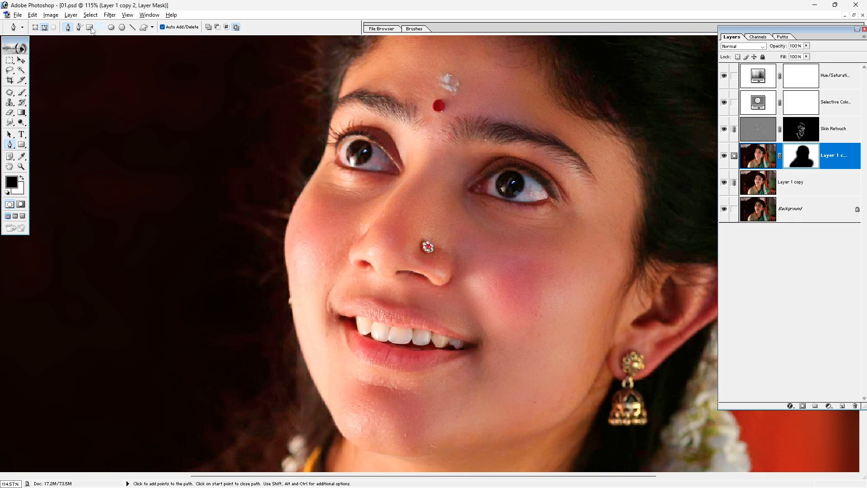
pyautogui.click(35, 27)
pyautogui.click(45, 28)
pyautogui.click(35, 27)
pyautogui.press('x')
pyautogui.click(181, 154)
pyautogui.click(225, 206)
pyautogui.click(150, 246)
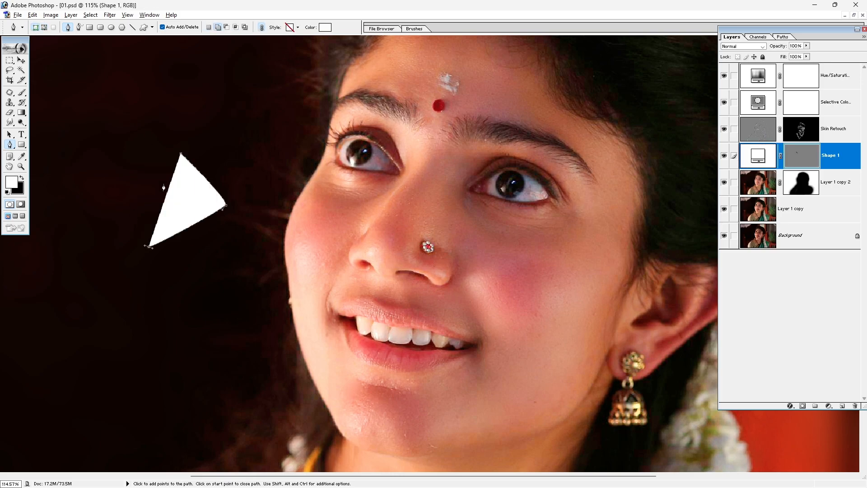
pyautogui.click(136, 172)
pyautogui.hotkey('ctrl', 'alt', 'z')
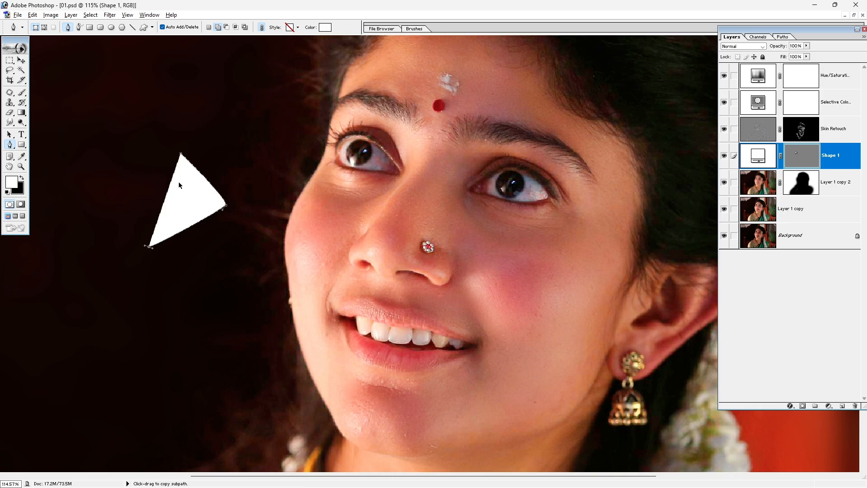
pyautogui.hotkey('ctrl', 'alt', 'z')
pyautogui.hotkey('ctrl', 'alt', 'z')
pyautogui.hotkey('ctrl', 'alt', 'z')
# Try sketching loose Freeform Pen paths over the dark background beside the face, and undo them.
pyautogui.click(45, 27)
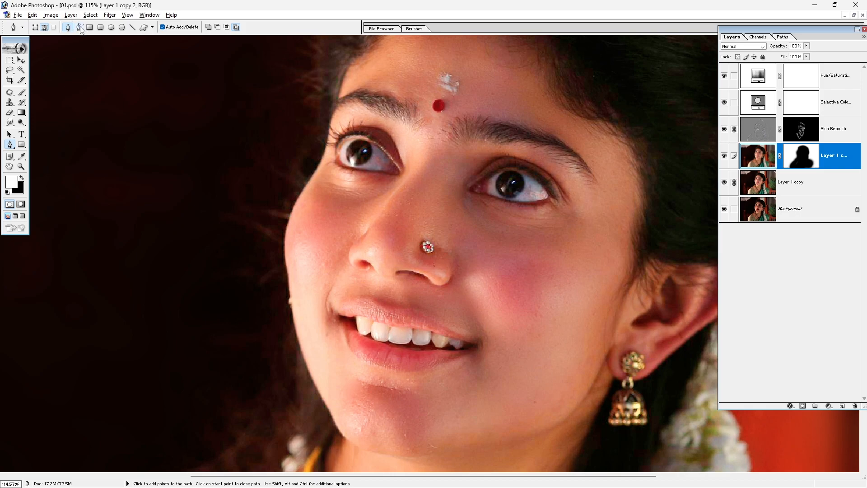
pyautogui.click(79, 28)
pyautogui.moveTo(93, 100)
pyautogui.mouseDown()
pyautogui.moveTo(137, 87)
pyautogui.moveTo(170, 163)
pyautogui.mouseUp()
pyautogui.moveTo(96, 160); pyautogui.dragTo(127, 163)
pyautogui.moveTo(83, 233); pyautogui.dragTo(54, 263)
pyautogui.hotkey('ctrl', 'z')
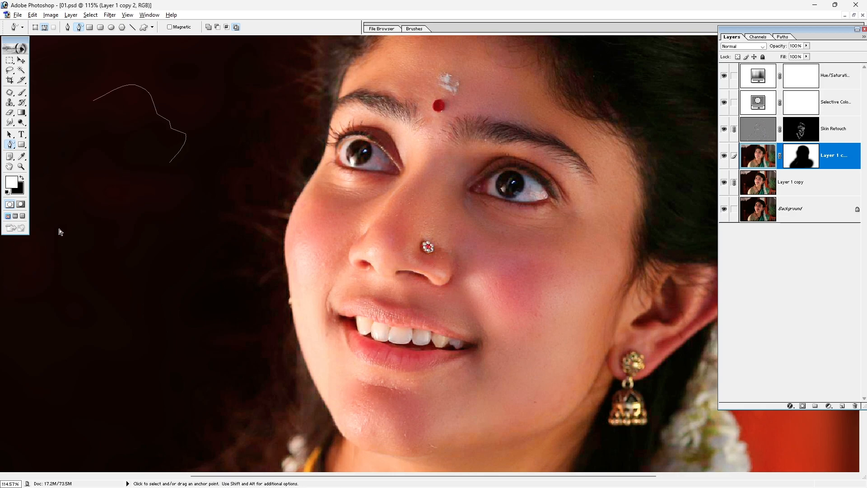
pyautogui.hotkey('ctrl', 'alt', 'z')
# Trace a closed Pen tool path around the outer edge of the woman's lips.
pyautogui.click(69, 27)
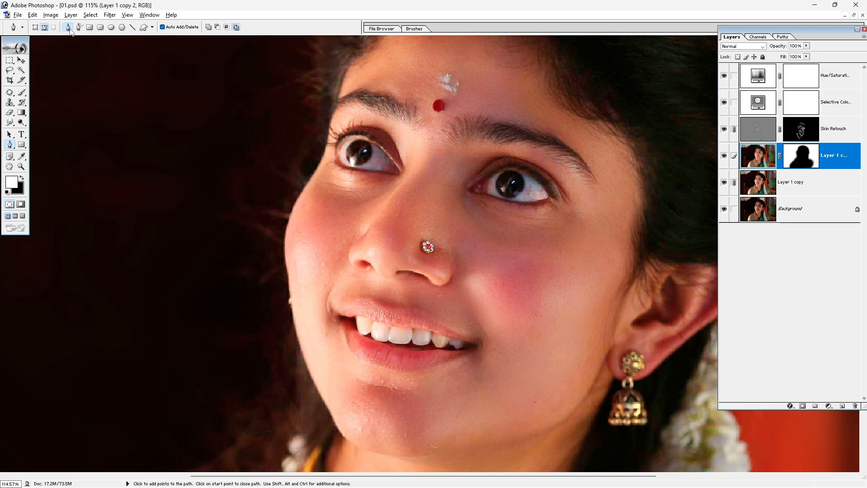
pyautogui.moveTo(368, 349); pyautogui.dragTo(337, 290)
pyautogui.moveTo(265, 196); pyautogui.dragTo(496, 371)
pyautogui.moveTo(329, 266); pyautogui.dragTo(326, 325)
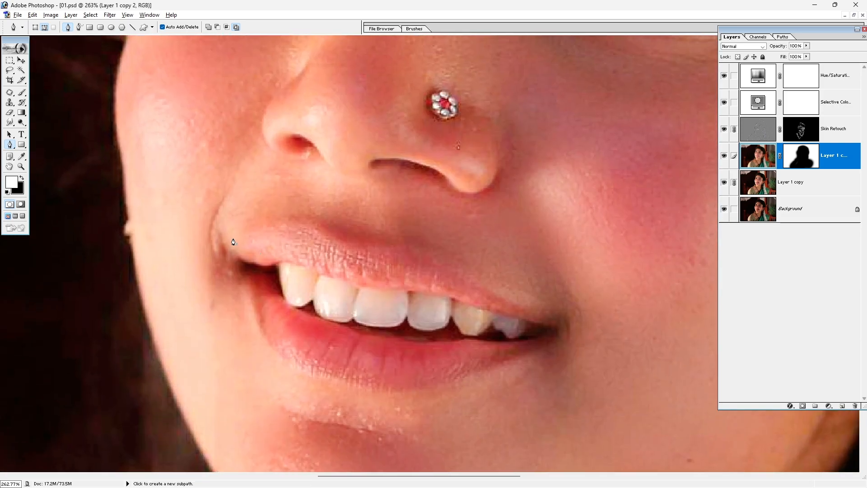
pyautogui.click(239, 251)
pyautogui.moveTo(311, 227); pyautogui.dragTo(348, 234)
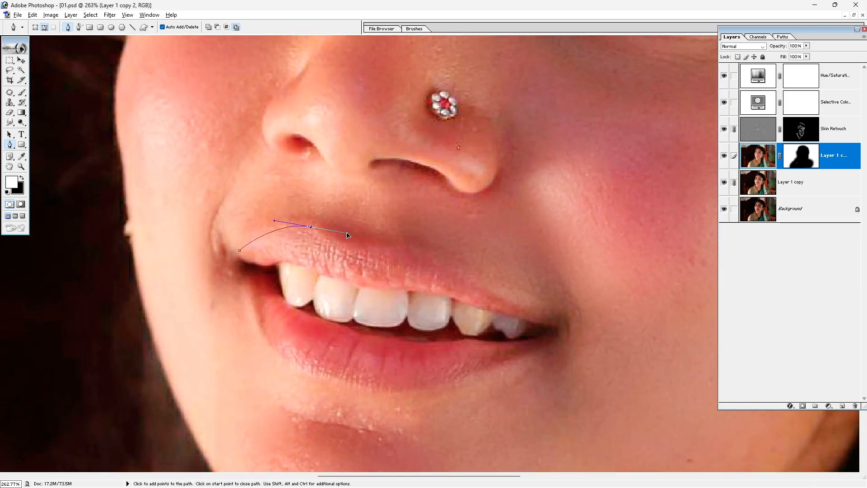
pyautogui.moveTo(429, 253); pyautogui.dragTo(465, 275)
pyautogui.click(554, 320)
pyautogui.moveTo(549, 347); pyautogui.dragTo(537, 352)
pyautogui.moveTo(420, 387); pyautogui.dragTo(393, 391)
pyautogui.moveTo(274, 352); pyautogui.dragTo(309, 335)
pyautogui.moveTo(308, 297)
pyautogui.mouseDown()
pyautogui.moveTo(305, 280)
pyautogui.moveTo(309, 286)
pyautogui.mouseUp()
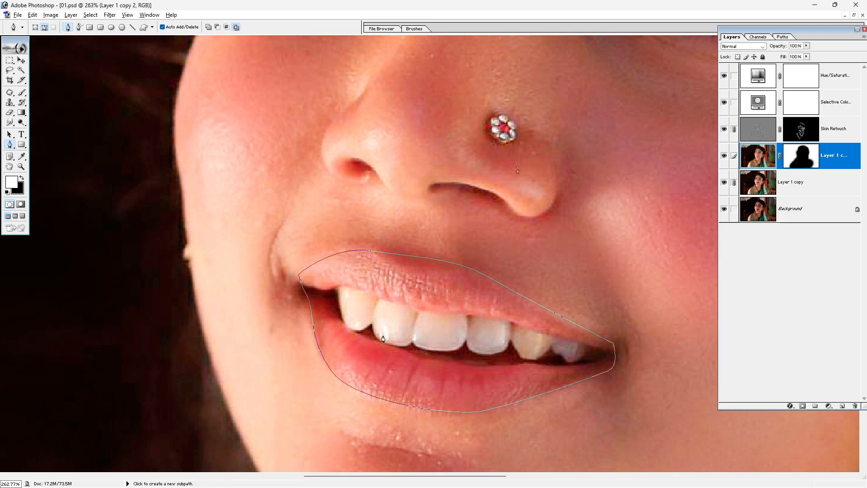
# Trace a second closed path around the mouth opening and teeth, and convert both paths into a lips-only selection.
pyautogui.click(332, 290)
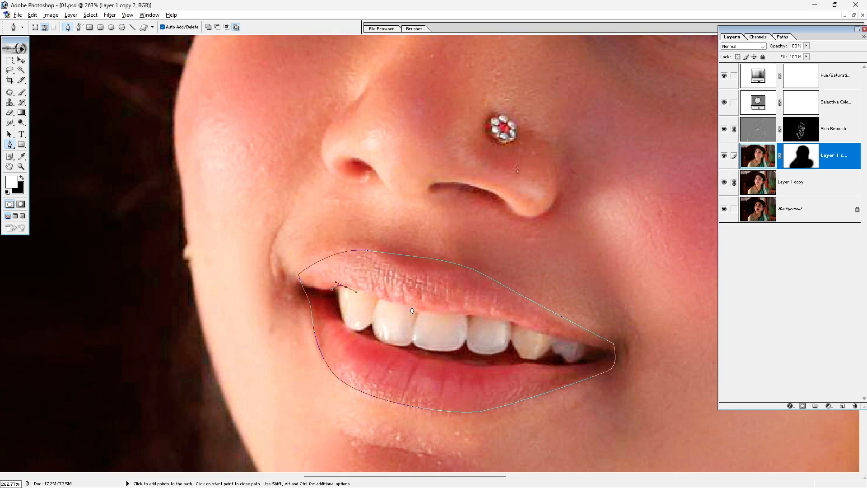
pyautogui.moveTo(445, 312); pyautogui.dragTo(532, 333)
pyautogui.click(603, 349)
pyautogui.moveTo(577, 363); pyautogui.dragTo(563, 364)
pyautogui.moveTo(490, 360); pyautogui.dragTo(437, 357)
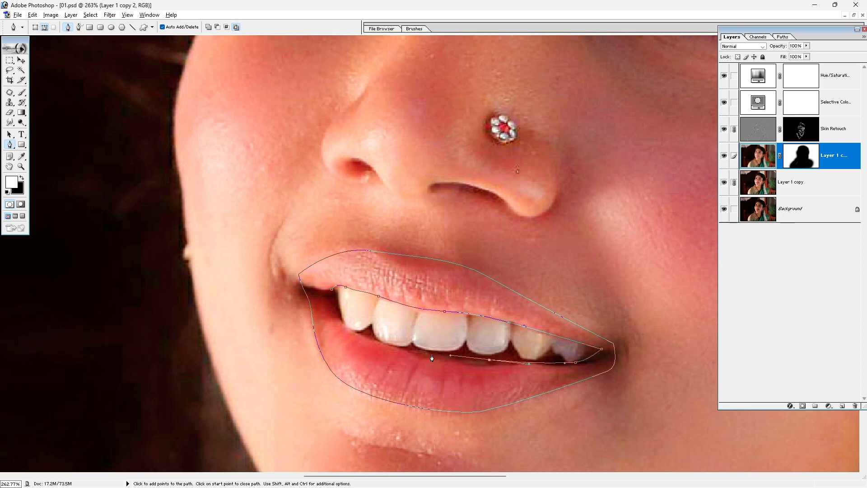
pyautogui.moveTo(384, 344); pyautogui.dragTo(332, 310)
pyautogui.click(332, 289)
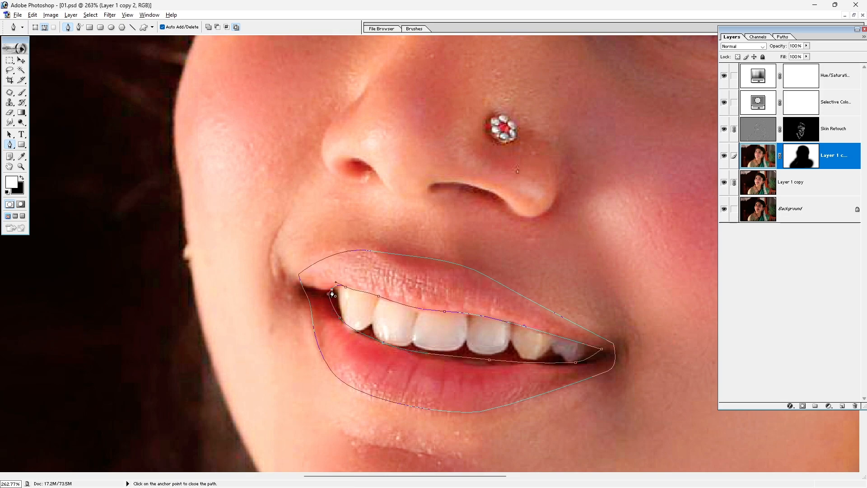
pyautogui.hotkey('ctrl', '-')
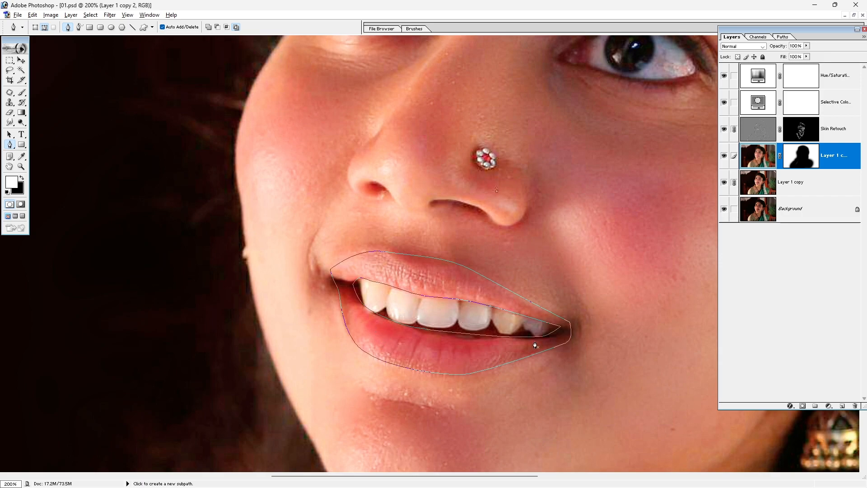
pyautogui.hotkey('ctrl', 'Return')
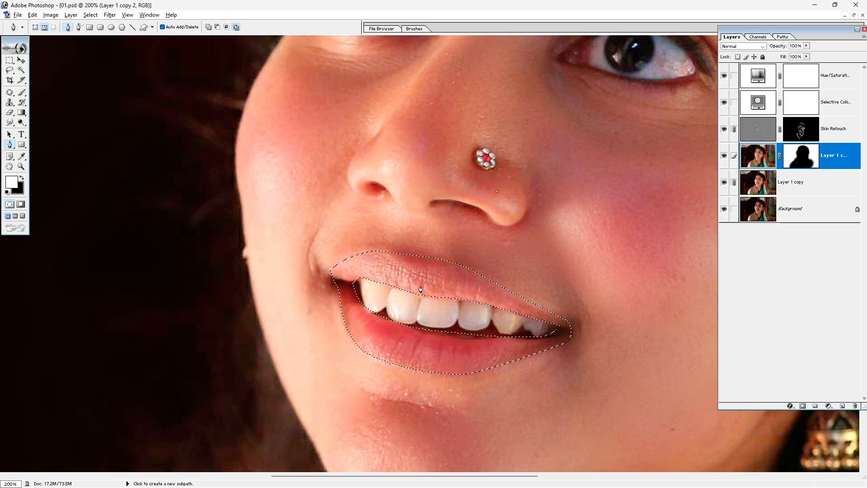
# Add a bright pink solid colour fill layer (RGB 242, 37, 95) over the lip selection and set its blend mode to Soft Light.
pyautogui.hotkey('ctrl', '-')
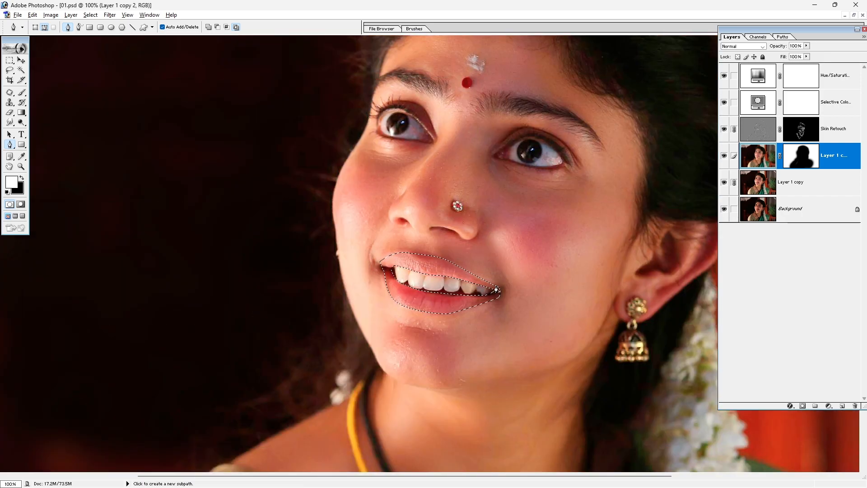
pyautogui.click(830, 406)
pyautogui.click(804, 256)
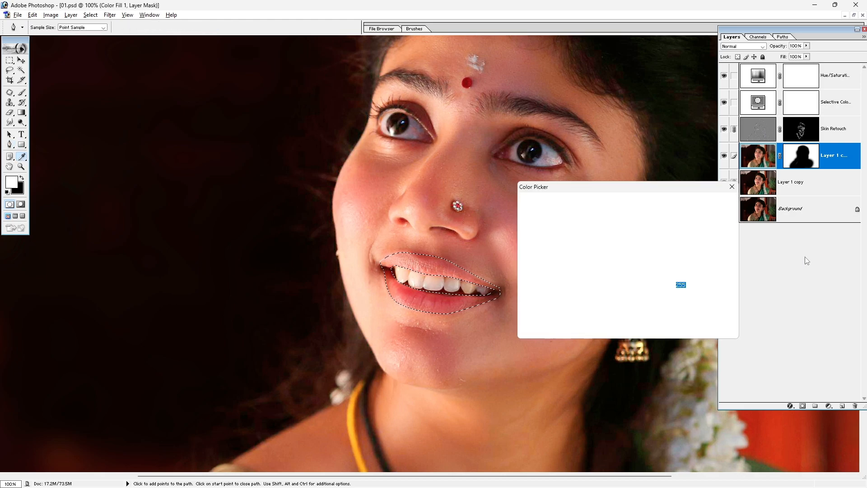
pyautogui.click(607, 223)
pyautogui.click(654, 217)
pyautogui.moveTo(609, 223); pyautogui.dragTo(653, 213)
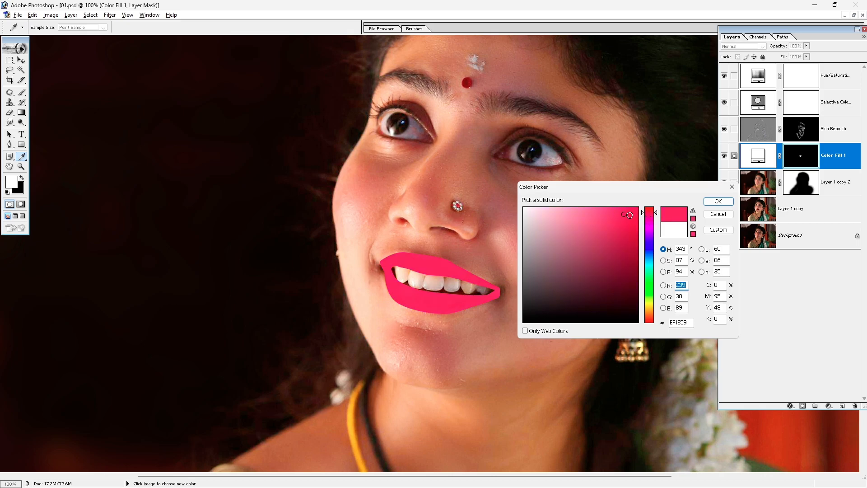
pyautogui.click(719, 201)
pyautogui.press('p')
pyautogui.press('d')
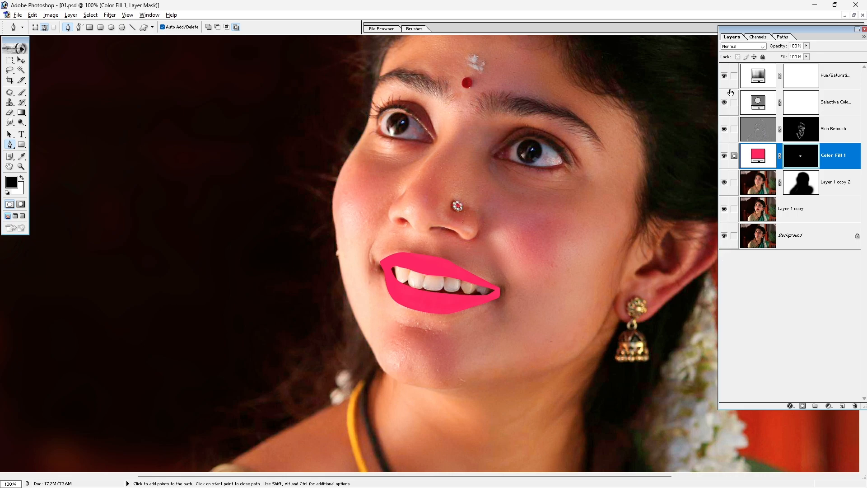
pyautogui.click(750, 46)
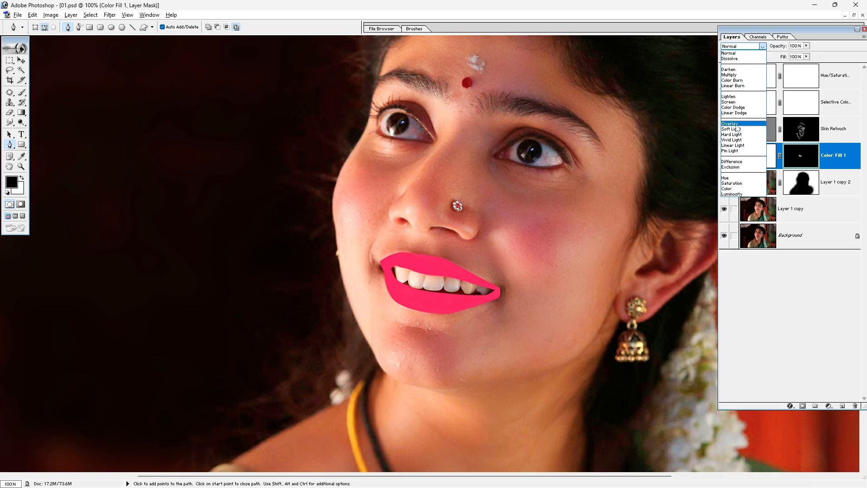
pyautogui.click(732, 133)
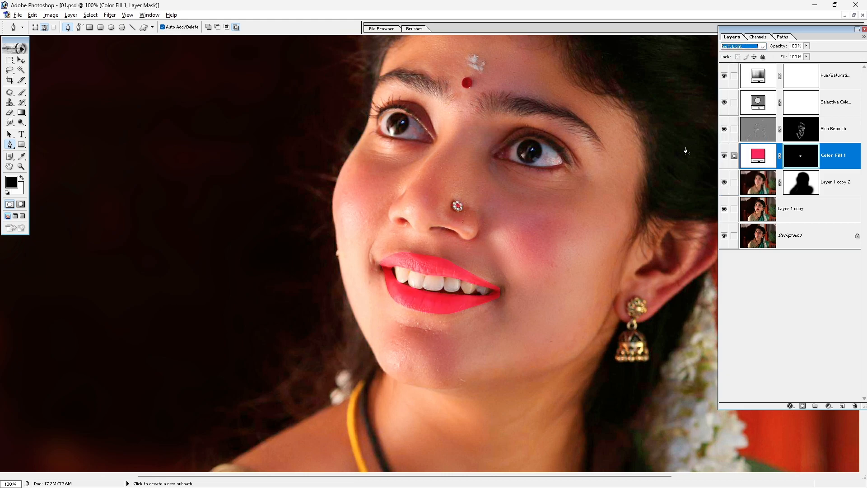
# Soften the edges of the lip colour layer's mask with a Gaussian Blur of 2.6 pixels radius.
pyautogui.hotkey('ctrl', '-')
pyautogui.moveTo(508, 237); pyautogui.dragTo(383, 330)
pyautogui.moveTo(516, 286); pyautogui.dragTo(502, 325)
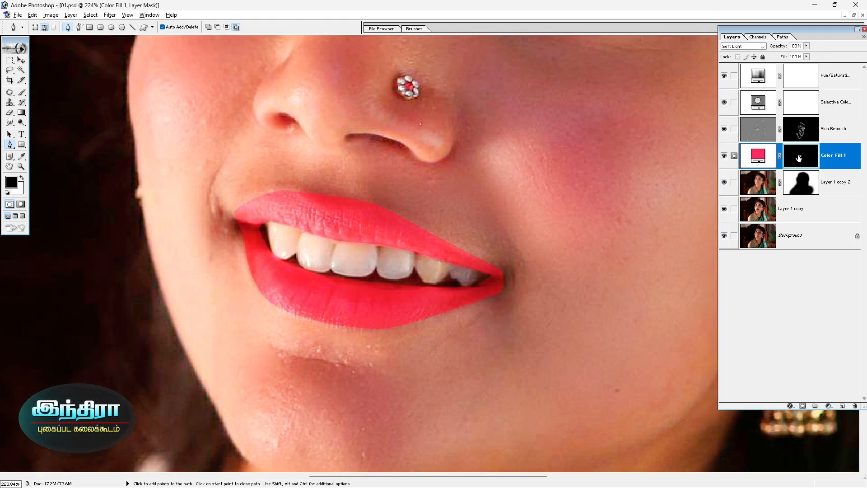
pyautogui.click(111, 15)
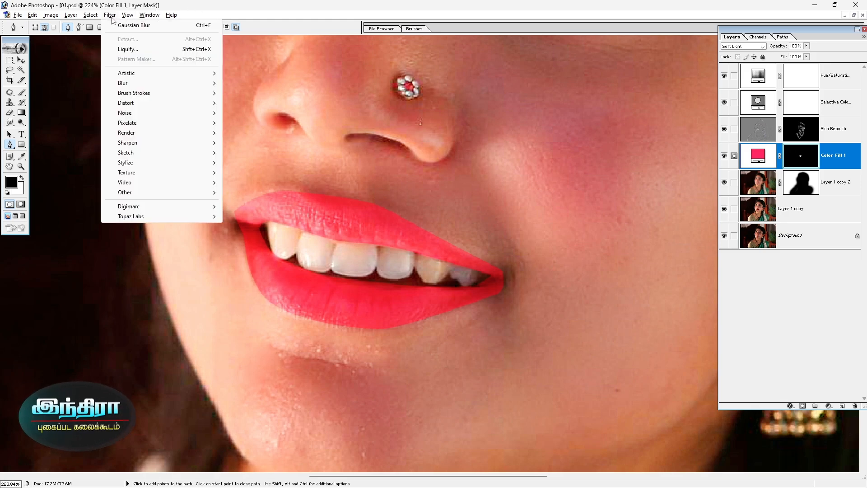
pyautogui.moveTo(131, 84)
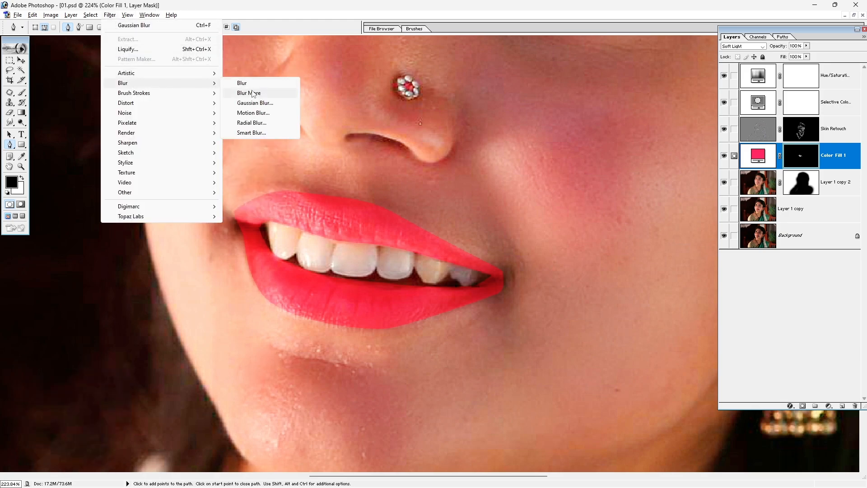
pyautogui.click(256, 104)
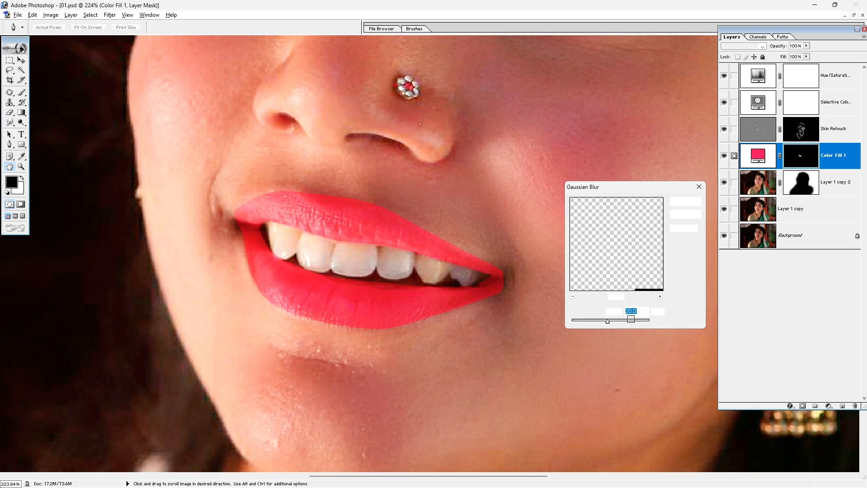
pyautogui.moveTo(608, 320); pyautogui.dragTo(572, 321)
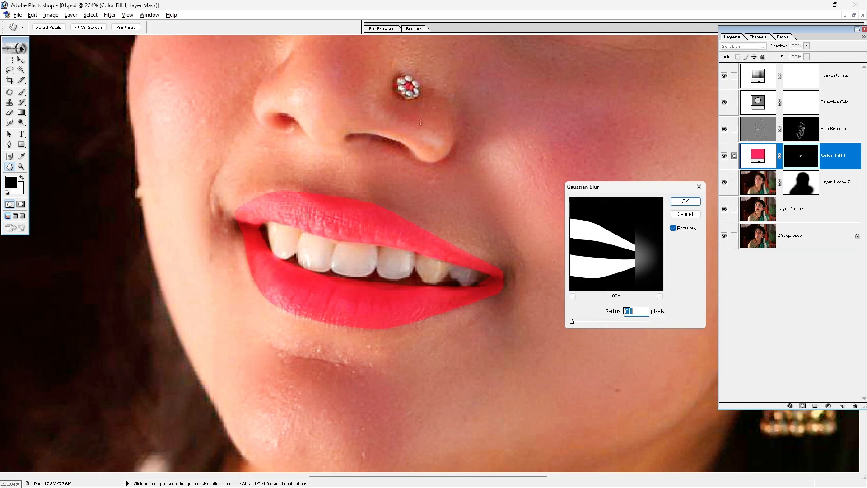
pyautogui.press('Up')
pyautogui.press('Up')
pyautogui.press('Up')
pyautogui.press('Up')
pyautogui.press('Up')
pyautogui.press('Up')
pyautogui.press('Up')
pyautogui.press('Up')
pyautogui.press('Up')
pyautogui.press('Up')
pyautogui.press('Up')
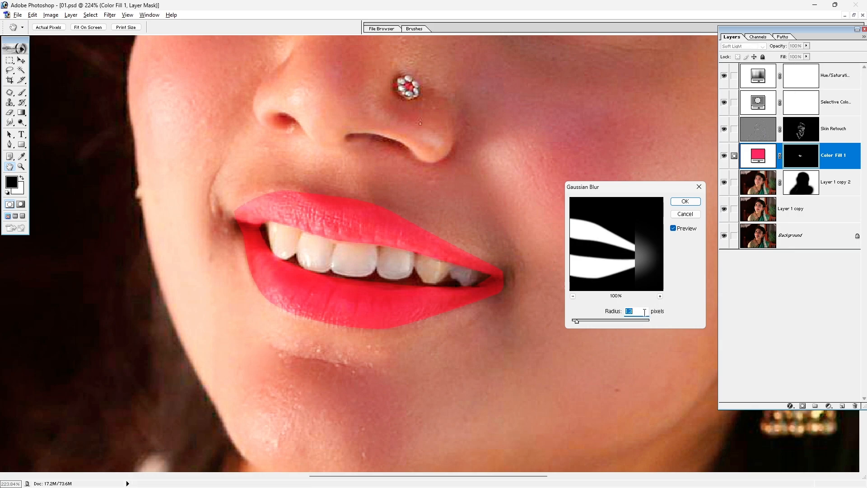
pyautogui.press('Up')
pyautogui.press('Up')
pyautogui.press('Up')
pyautogui.press('Up')
pyautogui.press('Up')
pyautogui.press('Up')
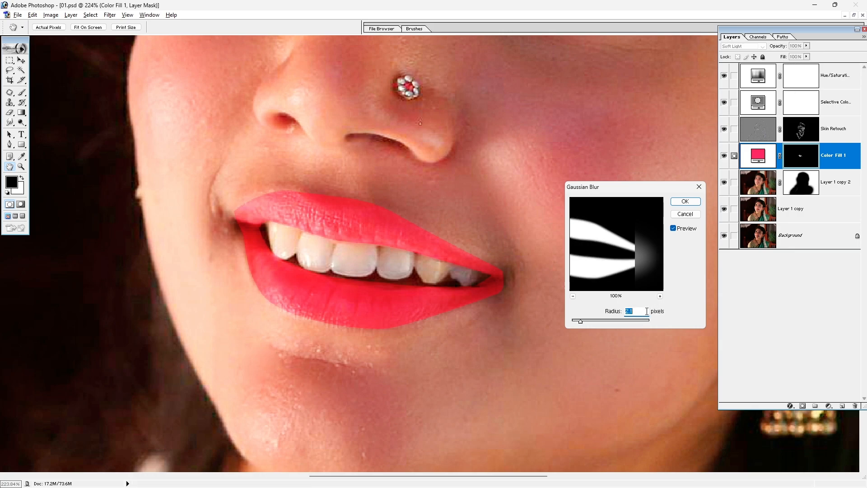
pyautogui.press('Up')
pyautogui.press('Up')
pyautogui.press('Up')
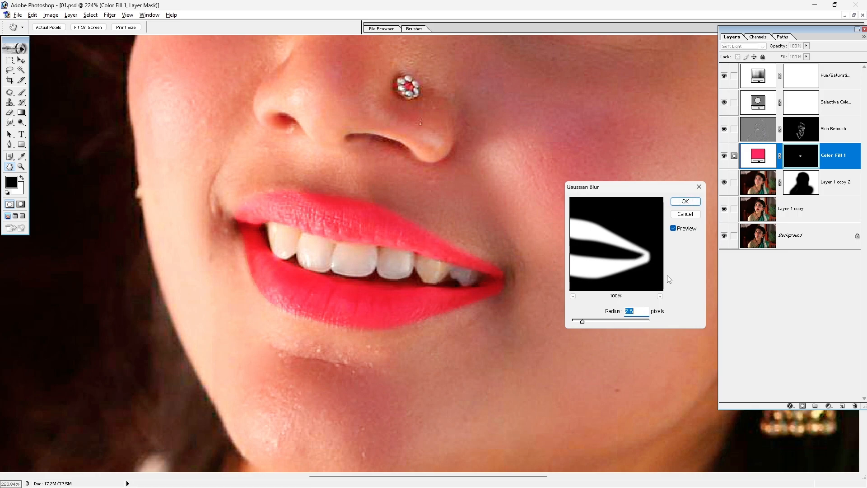
pyautogui.click(674, 229)
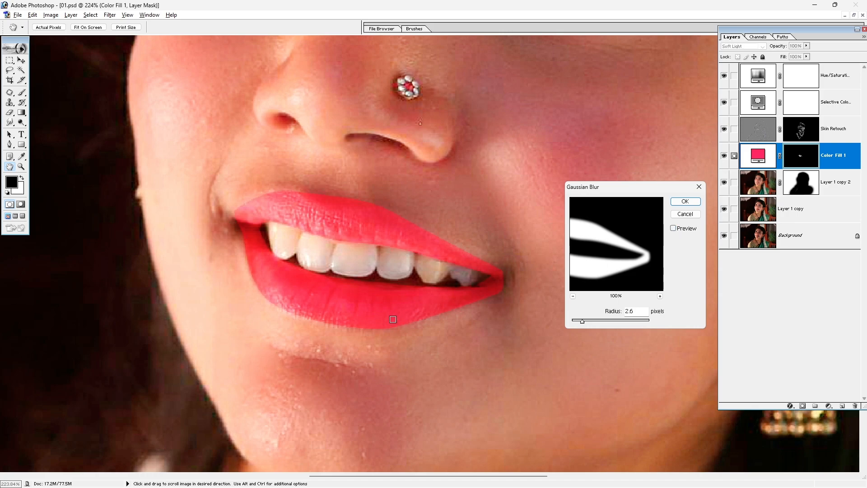
pyautogui.click(674, 229)
pyautogui.click(685, 201)
pyautogui.press('p')
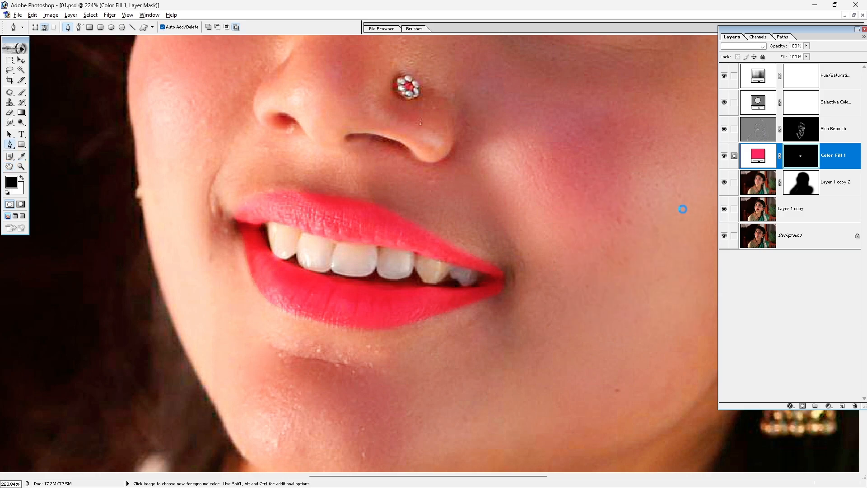
# Darken the lip fill colour to B01E48 and reduce the fill layer's opacity to 64%.
pyautogui.hotkey('ctrl', 'alt', '0')
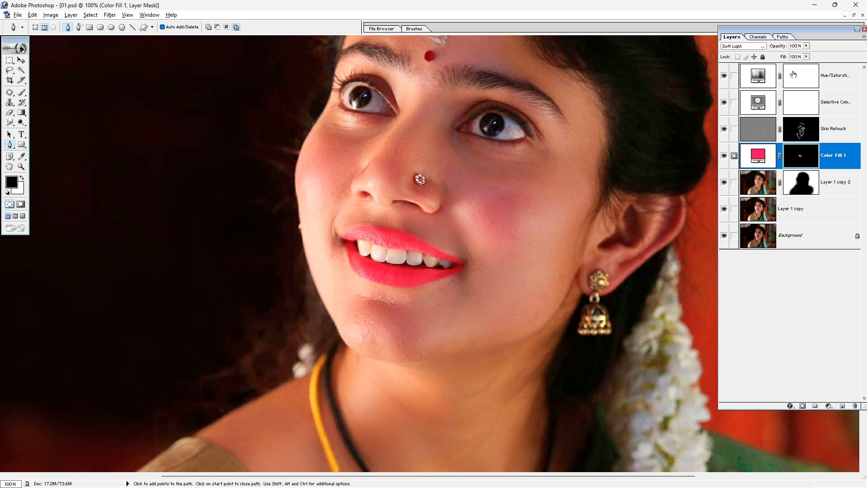
pyautogui.doubleClick(758, 155)
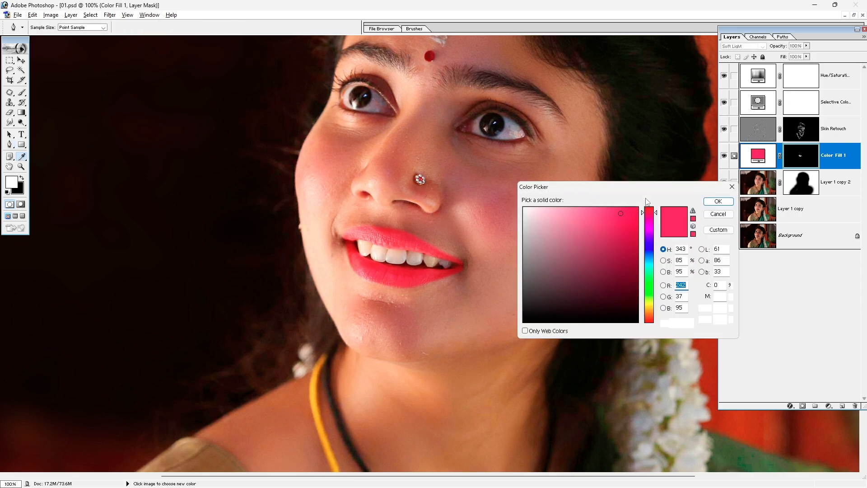
pyautogui.moveTo(623, 216); pyautogui.dragTo(619, 245)
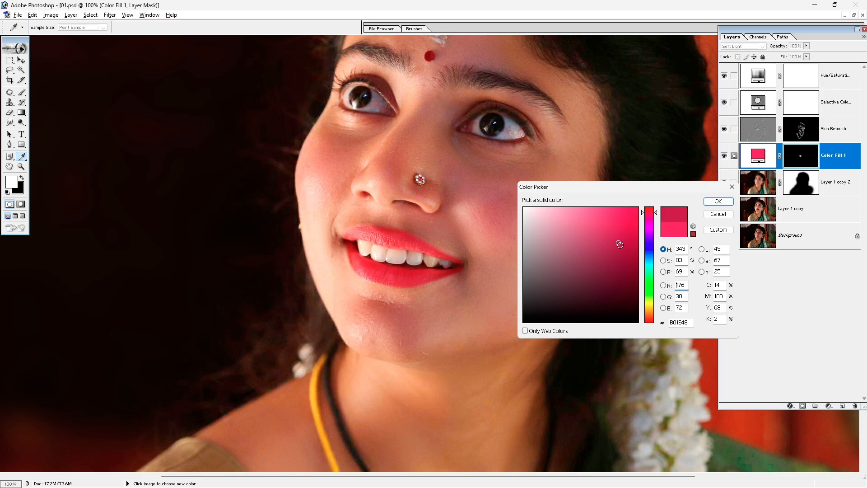
pyautogui.click(718, 201)
pyautogui.click(807, 47)
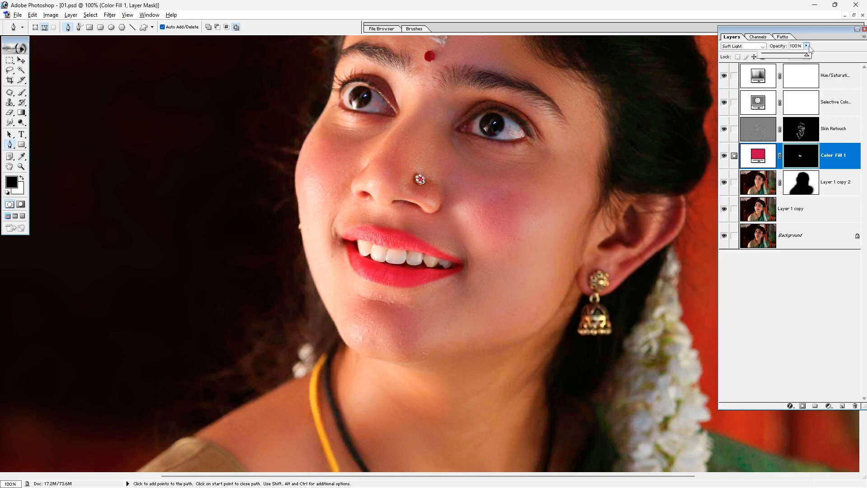
# Shift the lip fill colour's hue towards magenta at 326°, giving colour B01E70.
pyautogui.click(756, 161)
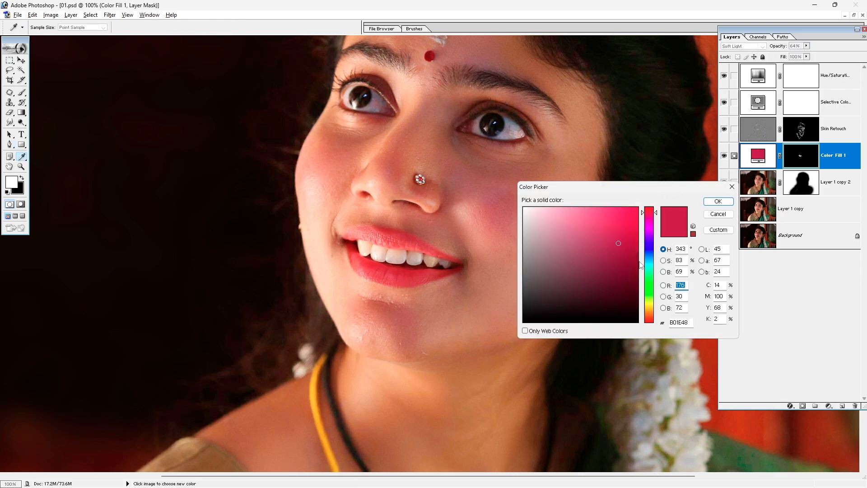
pyautogui.click(651, 213)
pyautogui.moveTo(649, 215); pyautogui.dragTo(652, 219)
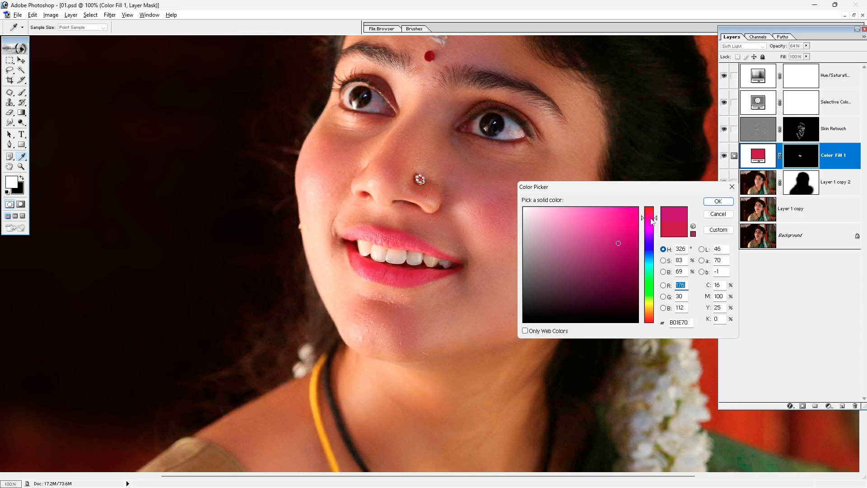
pyautogui.click(718, 202)
pyautogui.press('x')
# Lower the lip fill layer's opacity to 47% while judging the lips in the whole portrait.
pyautogui.hotkey('ctrl', '-')
pyautogui.hotkey('ctrl', '-')
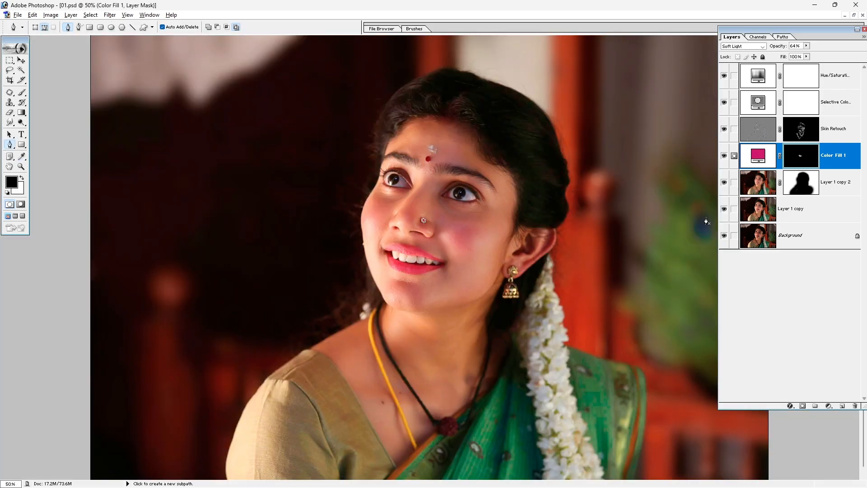
pyautogui.click(806, 46)
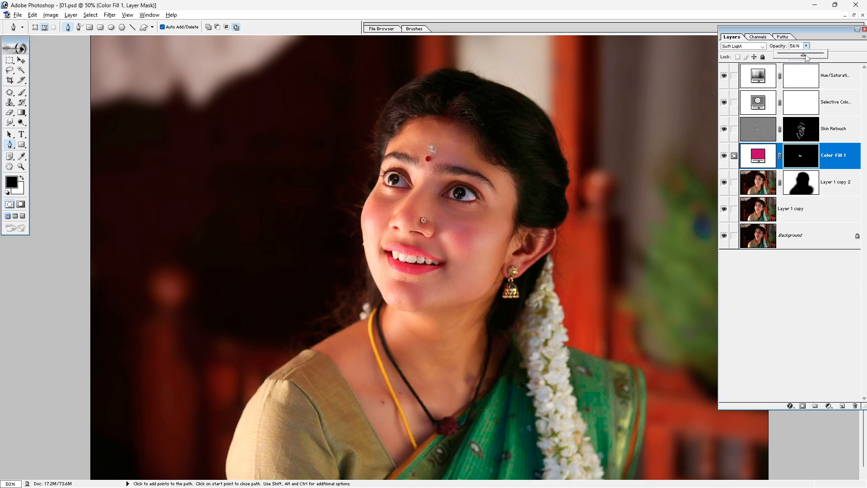
pyautogui.click(841, 61)
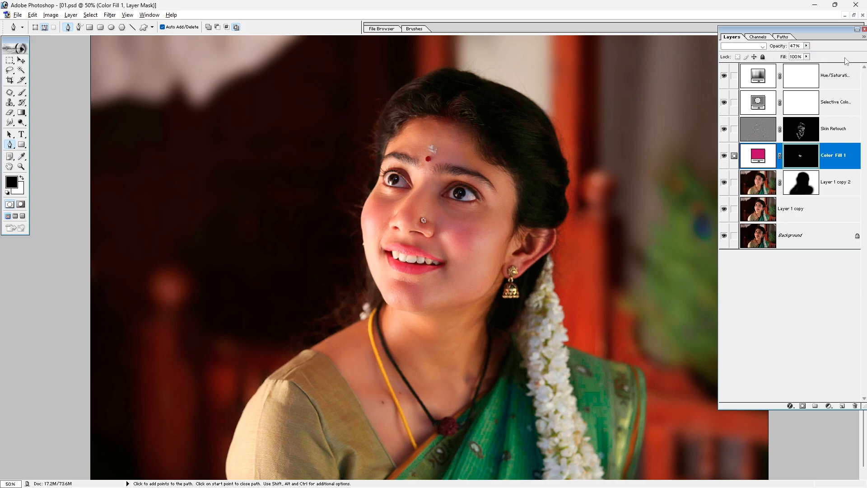
pyautogui.moveTo(468, 302); pyautogui.dragTo(467, 304)
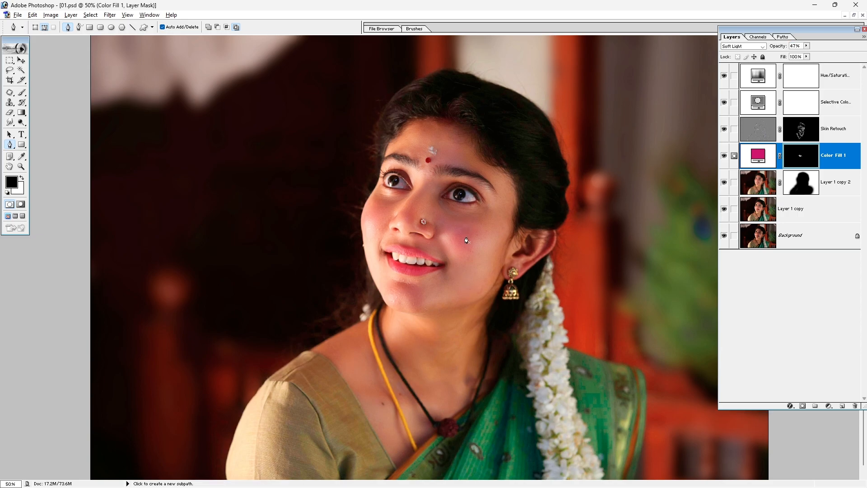
# Create a new layer above the lip colour fill and set its blend mode to Color.
pyautogui.press('v')
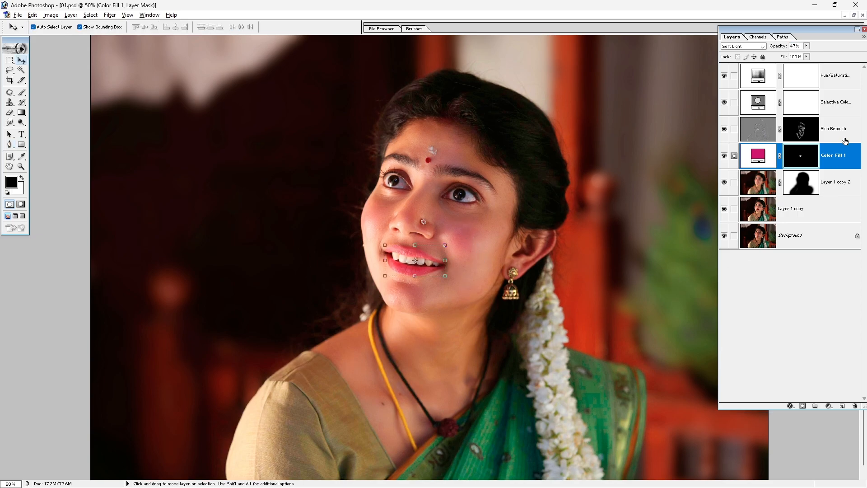
pyautogui.click(843, 407)
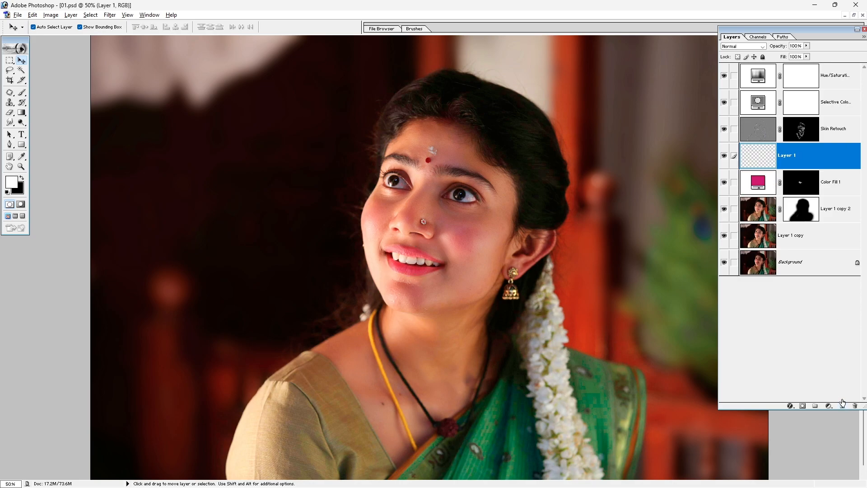
pyautogui.click(762, 46)
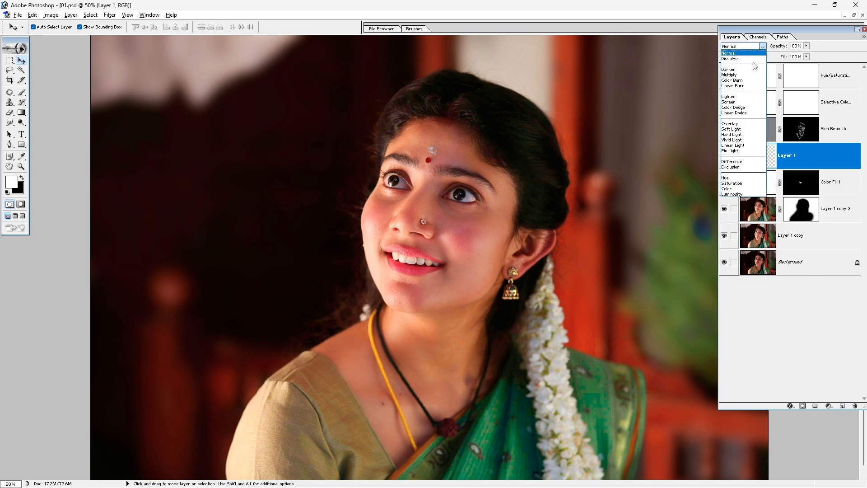
pyautogui.click(732, 188)
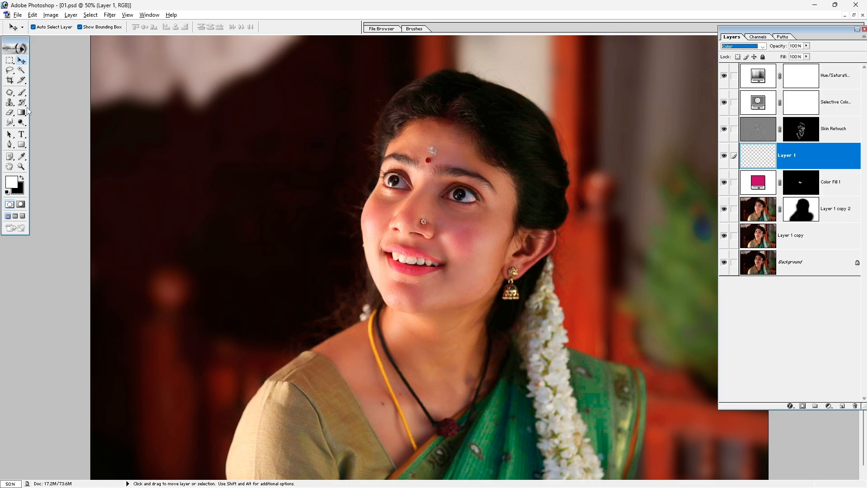
# Set up a soft 200-pixel brush with 6% flow and a bright pink foreground colour.
pyautogui.click(22, 92)
pyautogui.click(212, 27)
pyautogui.moveTo(170, 36); pyautogui.dragTo(170, 36)
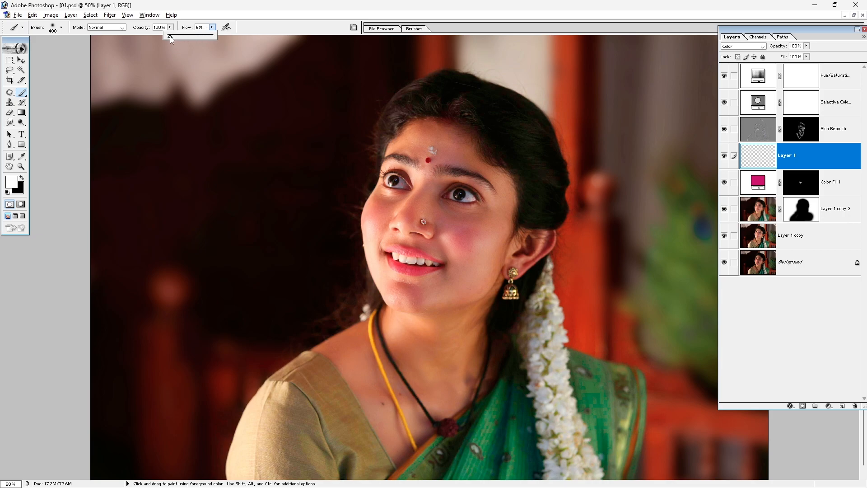
pyautogui.press('[')
pyautogui.press('[')
pyautogui.click(12, 182)
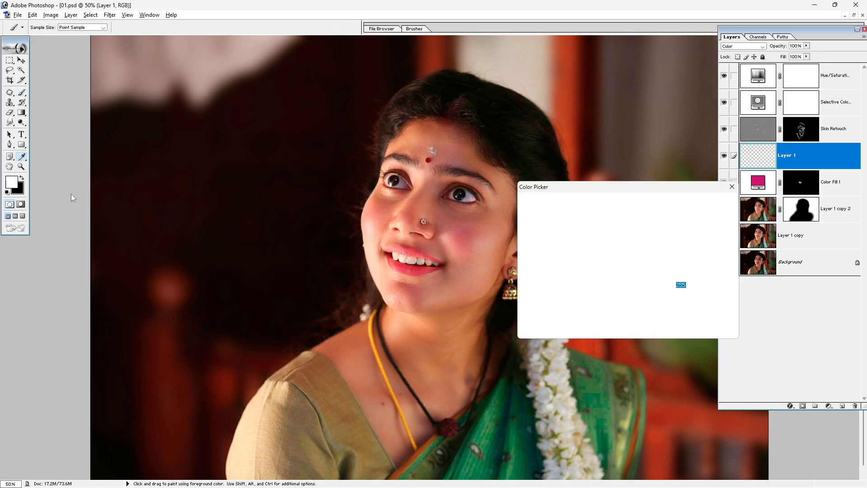
pyautogui.click(470, 233)
pyautogui.click(649, 220)
pyautogui.moveTo(612, 217)
pyautogui.mouseDown()
pyautogui.moveTo(590, 207)
pyautogui.moveTo(600, 208)
pyautogui.mouseUp()
pyautogui.click(716, 202)
# Paint a soft pink blush on the cheek nearest the visible ear.
pyautogui.moveTo(602, 88); pyautogui.dragTo(366, 328)
pyautogui.moveTo(437, 303); pyautogui.dragTo(482, 273)
pyautogui.hotkey('ctrl', "'")
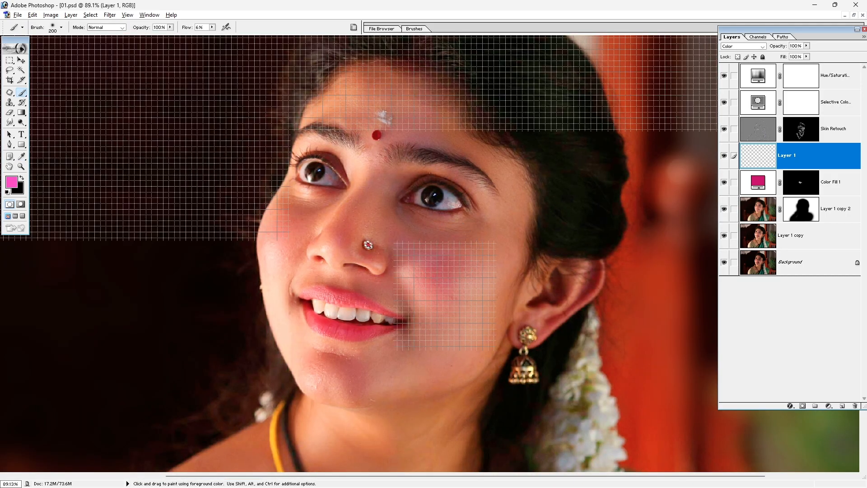
pyautogui.hotkey('ctrl', "'")
pyautogui.hotkey('ctrl', ']')
pyautogui.moveTo(439, 265); pyautogui.dragTo(440, 267)
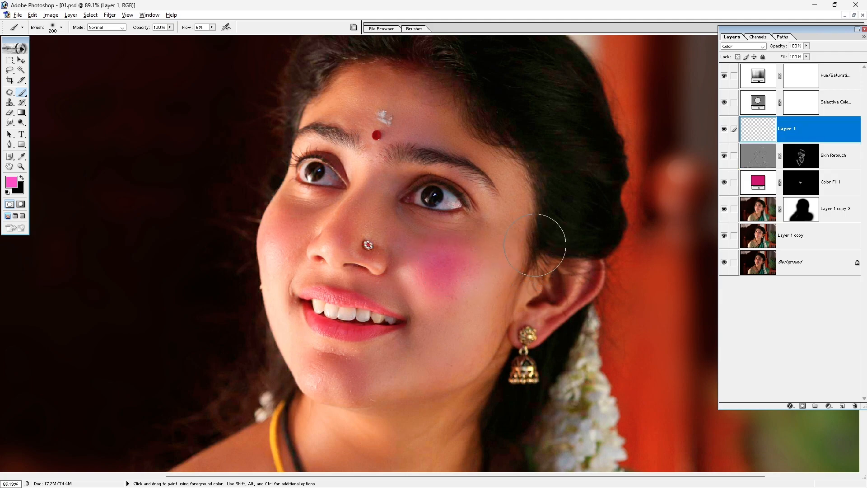
# Reorder the blush layer so it sits between the Skin Retouch layer and the lip colour fill.
pyautogui.hotkey('ctrl', '[')
pyautogui.hotkey('ctrl', '[')
pyautogui.hotkey('ctrl', '[')
pyautogui.hotkey('ctrl', '[')
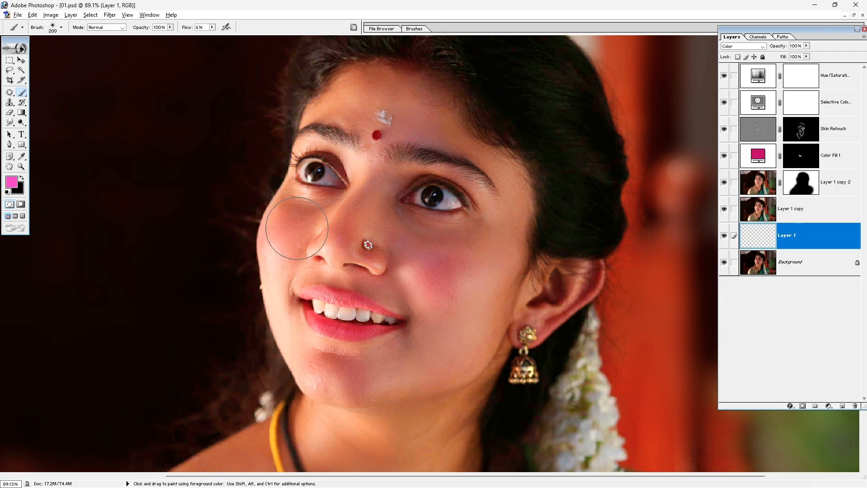
pyautogui.hotkey('ctrl', ']')
pyautogui.hotkey('ctrl', ']')
pyautogui.hotkey('ctrl', ']')
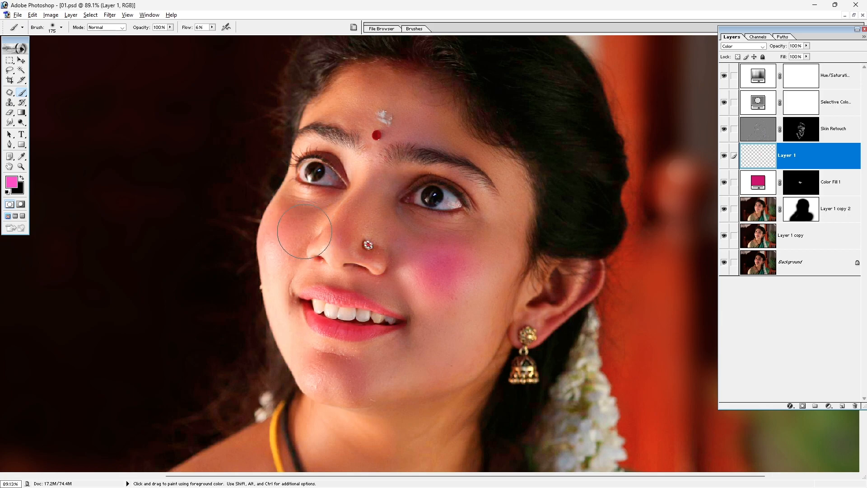
# Paint pink blush on the other cheek with a smaller 100-pixel brush.
pyautogui.press('[')
pyautogui.press('[')
pyautogui.press('[')
pyautogui.press('[')
pyautogui.moveTo(289, 226); pyautogui.dragTo(286, 227)
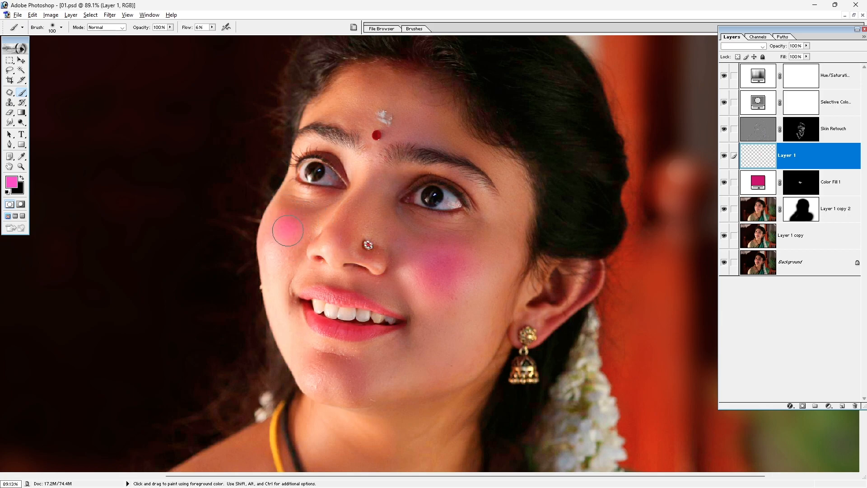
# Reduce the blush layer's opacity to 68%.
pyautogui.hotkey('ctrl', '-')
pyautogui.press('v')
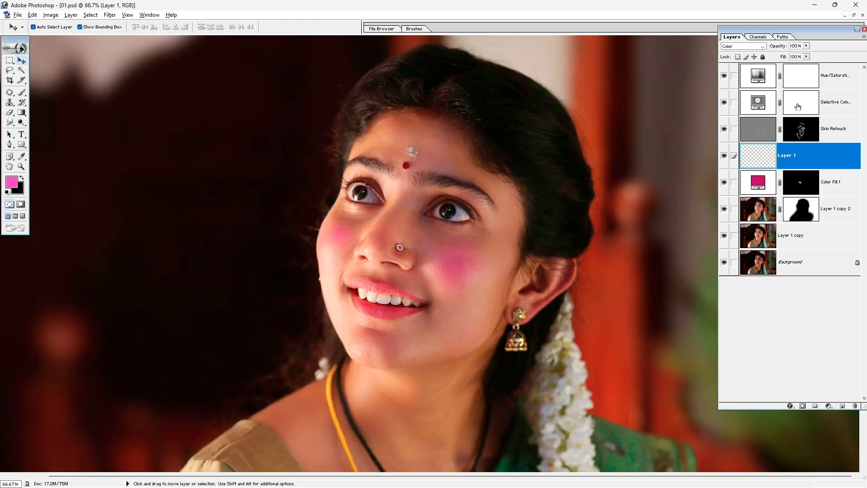
pyautogui.click(806, 46)
pyautogui.moveTo(808, 55); pyautogui.dragTo(794, 57)
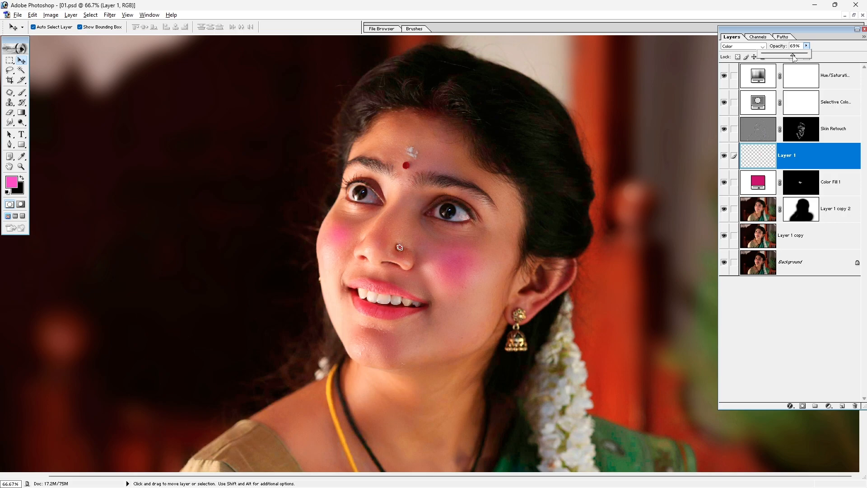
pyautogui.click(836, 55)
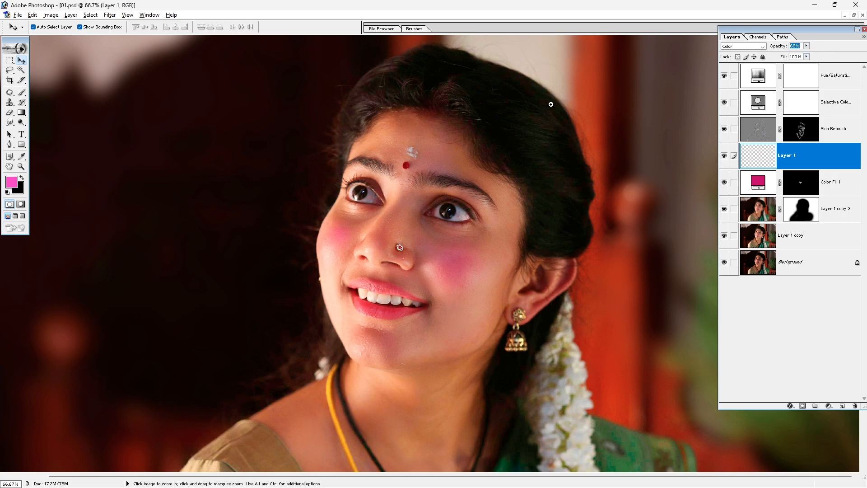
# Remove the patchy white mark above the bindi on Layer 1 copy with the Patch tool, then deselect.
pyautogui.moveTo(550, 104); pyautogui.dragTo(297, 295)
pyautogui.moveTo(453, 190); pyautogui.dragTo(452, 270)
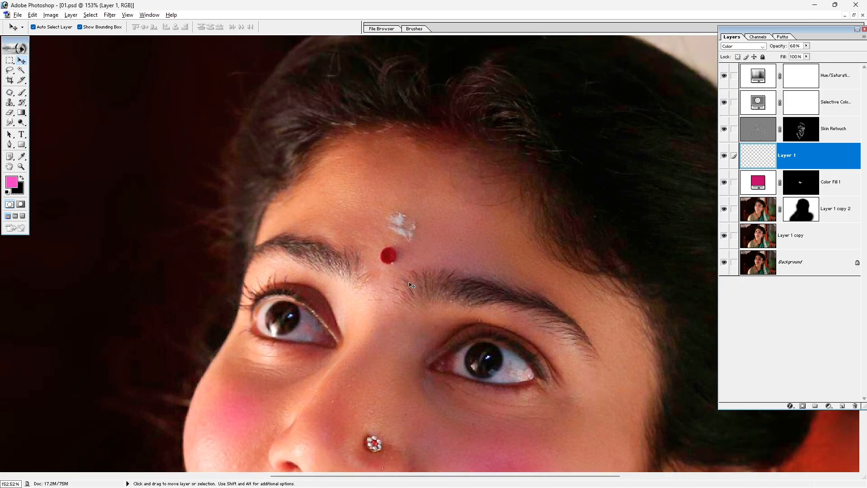
pyautogui.click(756, 213)
pyautogui.click(756, 235)
pyautogui.click(9, 93)
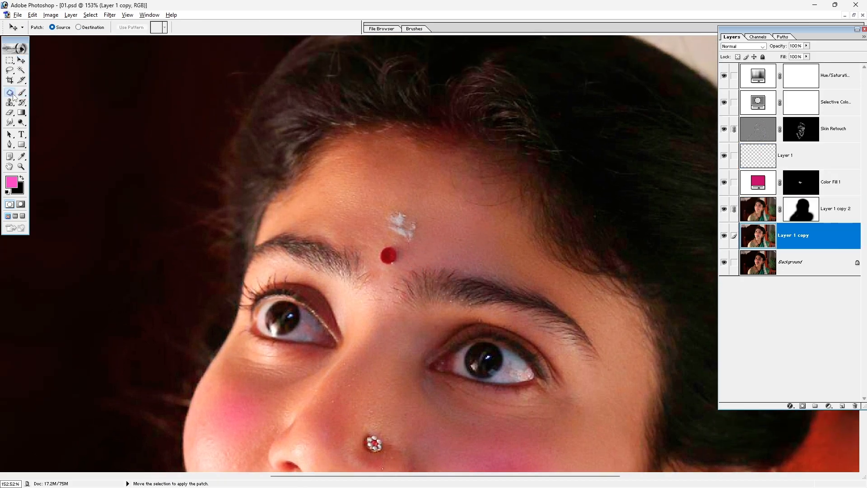
pyautogui.moveTo(412, 244)
pyautogui.mouseDown()
pyautogui.moveTo(384, 224)
pyautogui.moveTo(398, 207)
pyautogui.moveTo(419, 216)
pyautogui.moveTo(418, 235)
pyautogui.moveTo(368, 202)
pyautogui.mouseUp()
pyautogui.hotkey('ctrl', 'd')
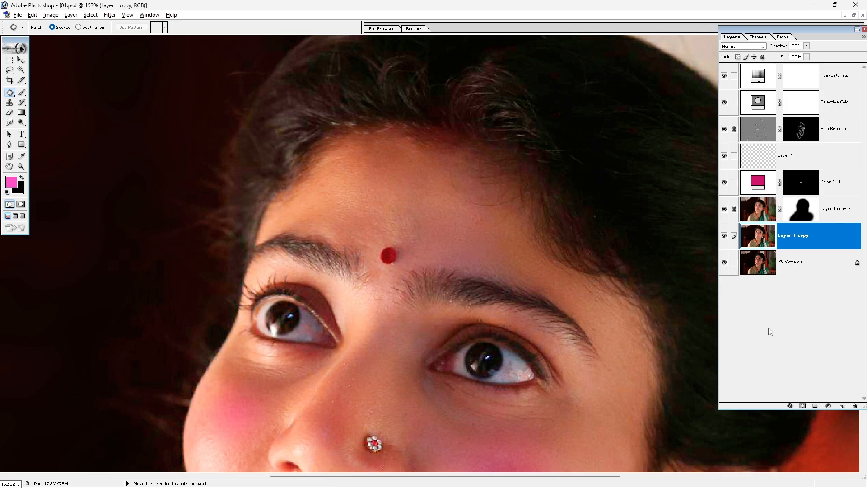
# Add a new layer above Layer 1 copy and prepare a 30-pixel white brush with 100% flow.
pyautogui.click(842, 407)
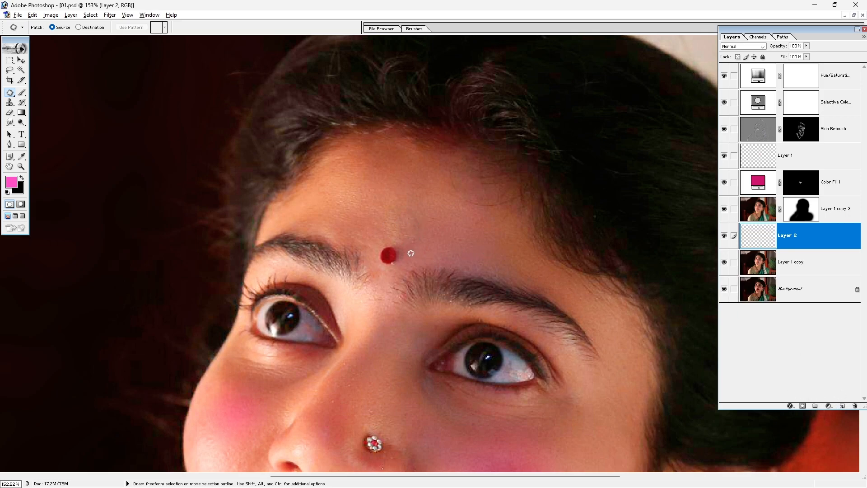
pyautogui.press('b')
pyautogui.press('[')
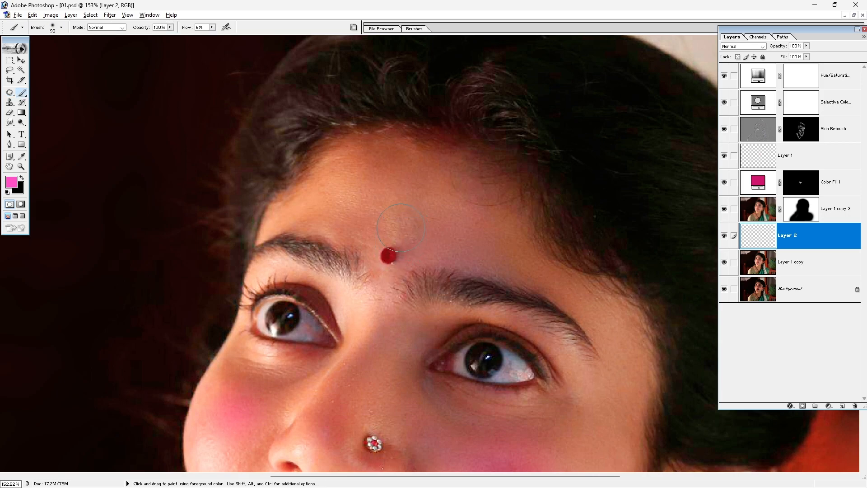
pyautogui.click(212, 27)
pyautogui.moveTo(227, 36); pyautogui.dragTo(256, 36)
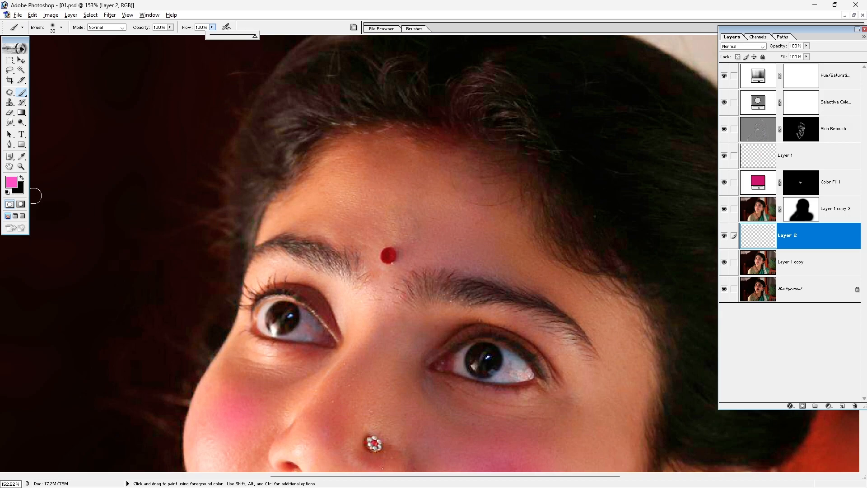
pyautogui.press('d')
pyautogui.press('c')
pyautogui.press('x')
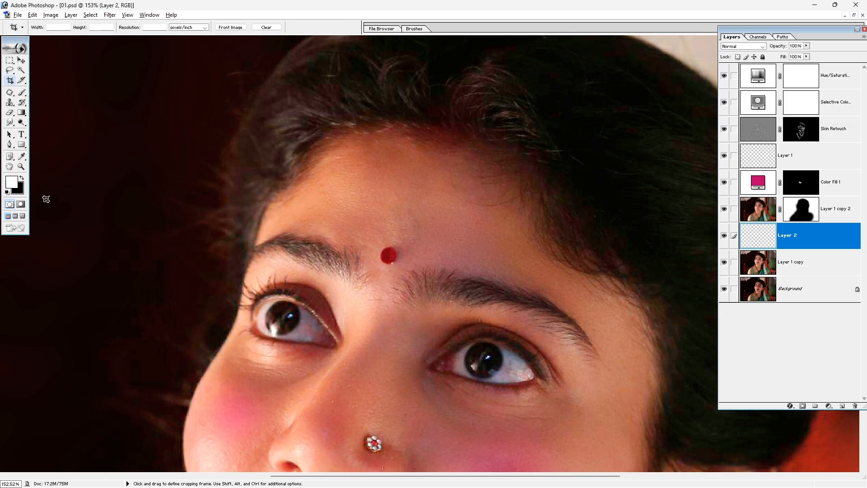
pyautogui.press('b')
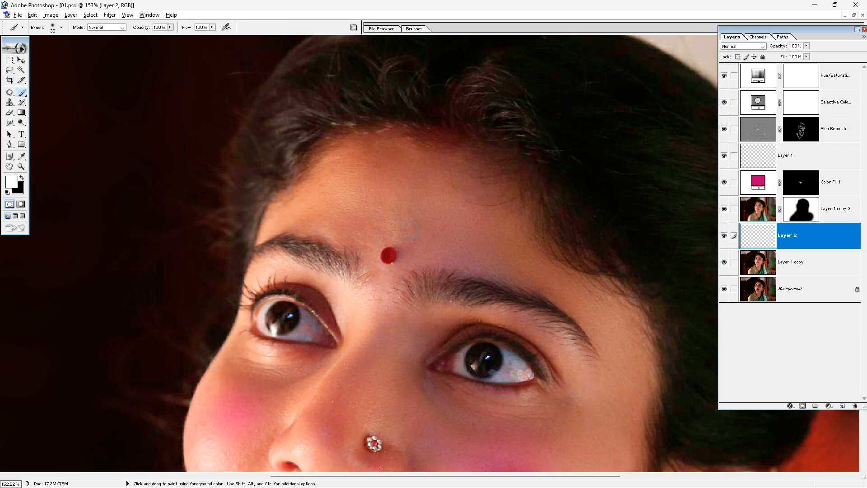
# Paint a short, slightly slanted white stroke on the forehead just above the red bindi.
pyautogui.moveTo(386, 225); pyautogui.dragTo(402, 235)
pyautogui.hotkey('ctrl', 'z')
pyautogui.moveTo(391, 228); pyautogui.dragTo(405, 234)
# Smudge the white forehead stroke outward at both ends at 50% strength into a longer, softer line.
pyautogui.click(13, 123)
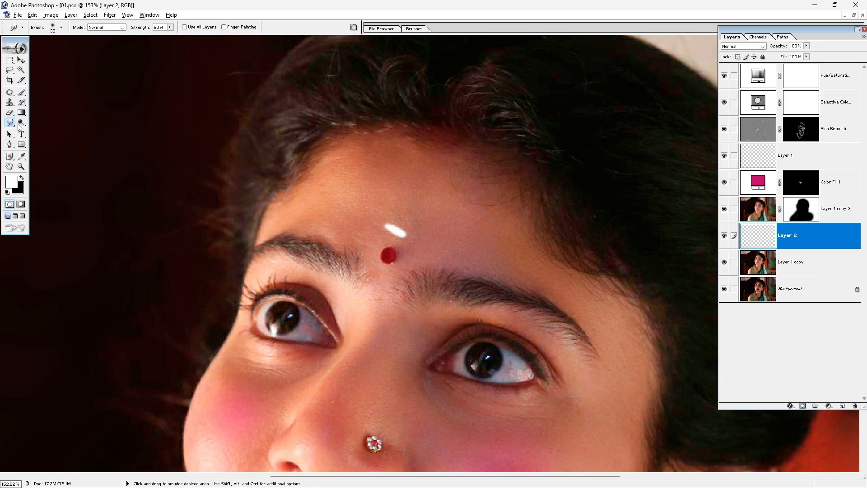
pyautogui.moveTo(339, 192); pyautogui.dragTo(409, 227)
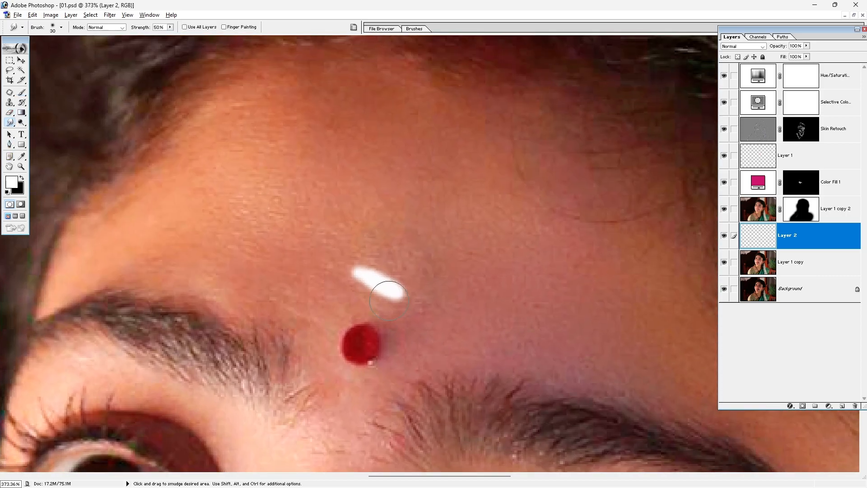
pyautogui.moveTo(368, 278)
pyautogui.mouseDown()
pyautogui.moveTo(374, 300)
pyautogui.moveTo(390, 302)
pyautogui.moveTo(379, 282)
pyautogui.moveTo(399, 285)
pyautogui.moveTo(336, 276)
pyautogui.moveTo(408, 292)
pyautogui.moveTo(336, 277)
pyautogui.mouseUp()
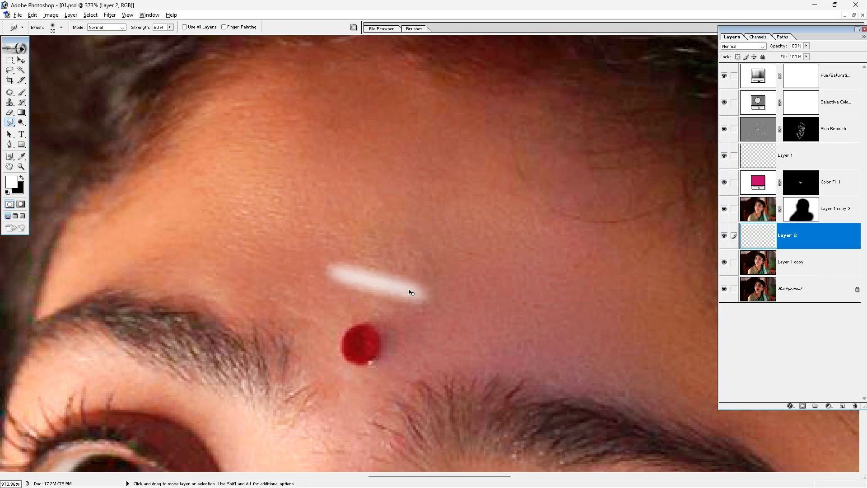
pyautogui.hotkey('ctrl', '-')
pyautogui.hotkey('ctrl', '-')
pyautogui.hotkey('ctrl', '-')
pyautogui.hotkey('ctrl', '-')
pyautogui.hotkey('ctrl', '-')
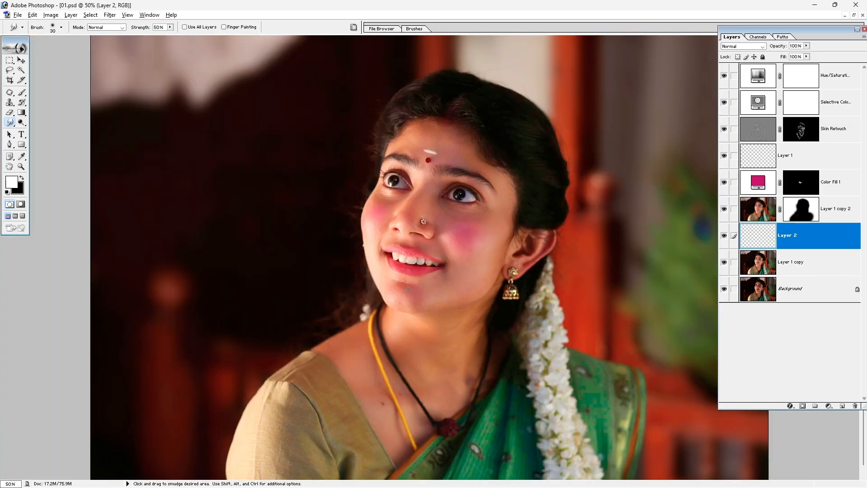
pyautogui.press('v')
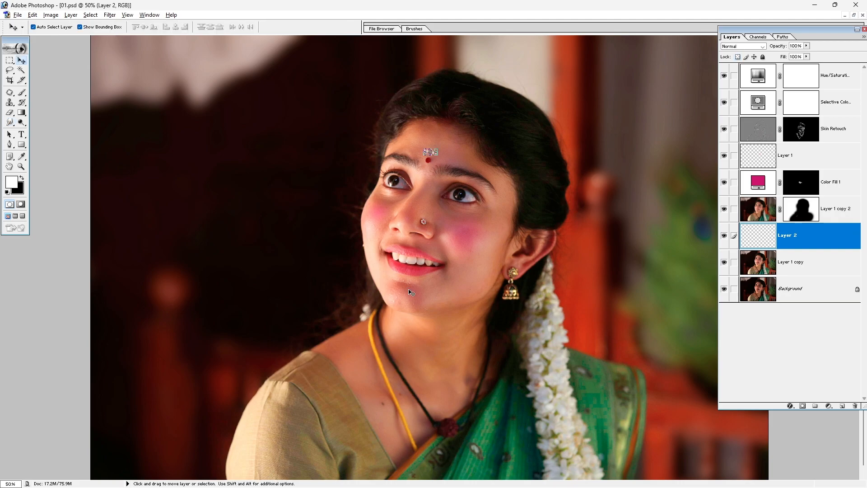
pyautogui.click(608, 221)
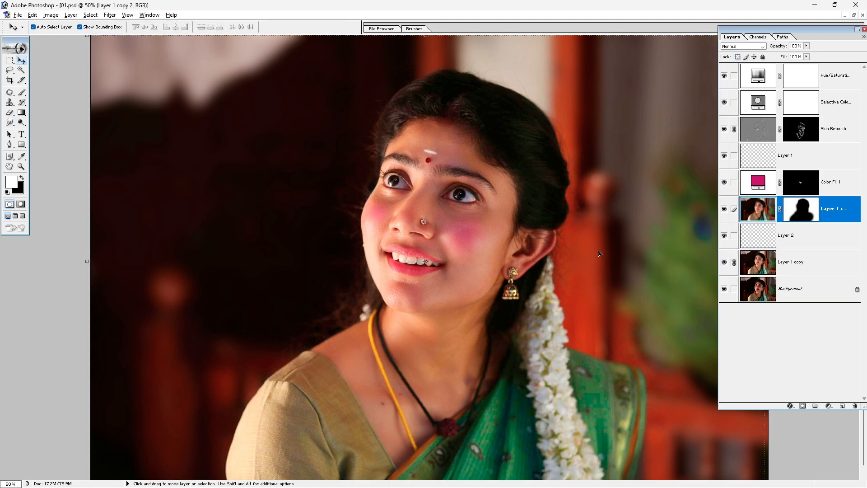
# Move the white forehead mark on Layer 2 slightly down, closer to the bindi.
pyautogui.moveTo(481, 124); pyautogui.dragTo(404, 192)
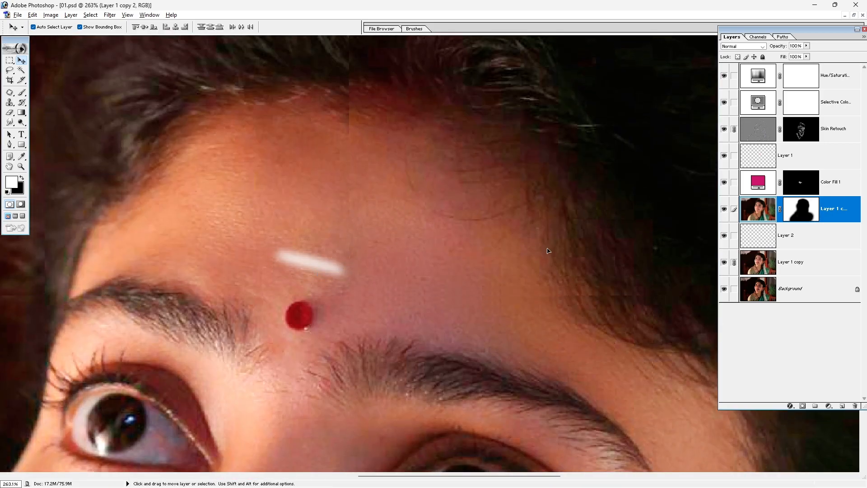
pyautogui.click(773, 244)
pyautogui.moveTo(334, 266)
pyautogui.mouseDown()
pyautogui.moveTo(317, 273)
pyautogui.moveTo(325, 274)
pyautogui.mouseUp()
pyautogui.press('Return')
# Refine the shape of the white forehead mark with the Smudge tool at 80% strength.
pyautogui.click(10, 122)
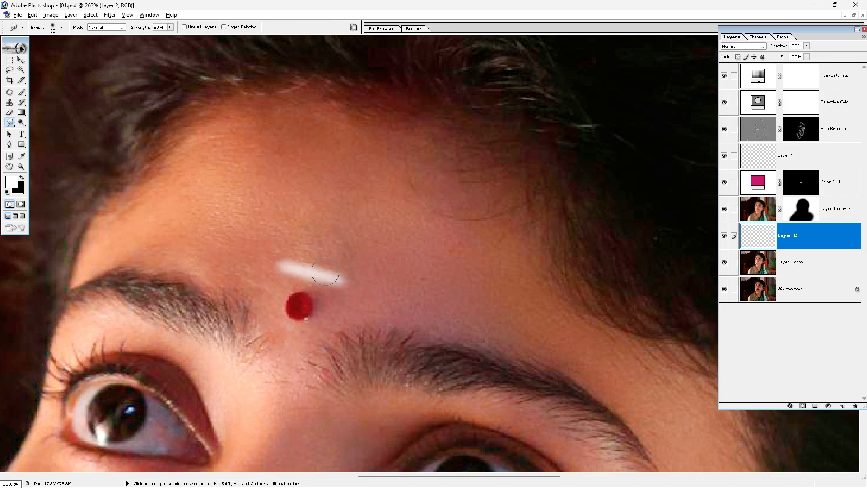
pyautogui.moveTo(311, 270)
pyautogui.mouseDown()
pyautogui.moveTo(283, 266)
pyautogui.moveTo(335, 277)
pyautogui.mouseUp()
pyautogui.hotkey('ctrl', '-')
pyautogui.hotkey('ctrl', '-')
pyautogui.hotkey('ctrl', '0')
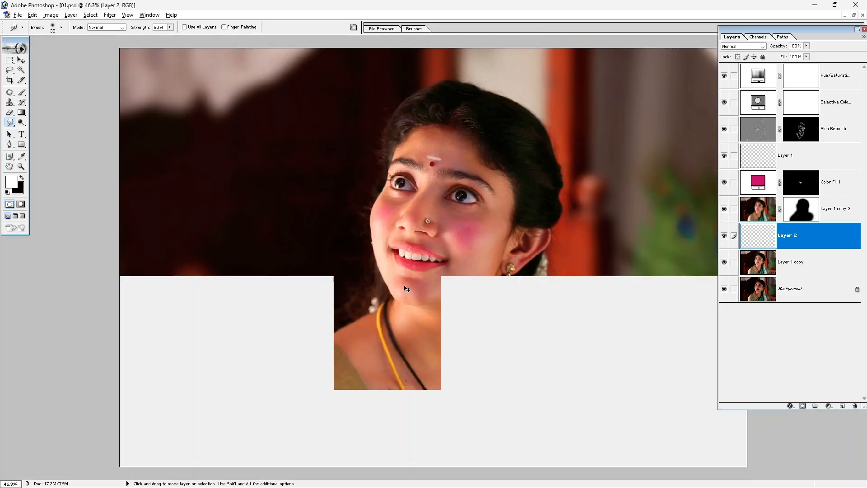
pyautogui.press('v')
pyautogui.click(197, 277)
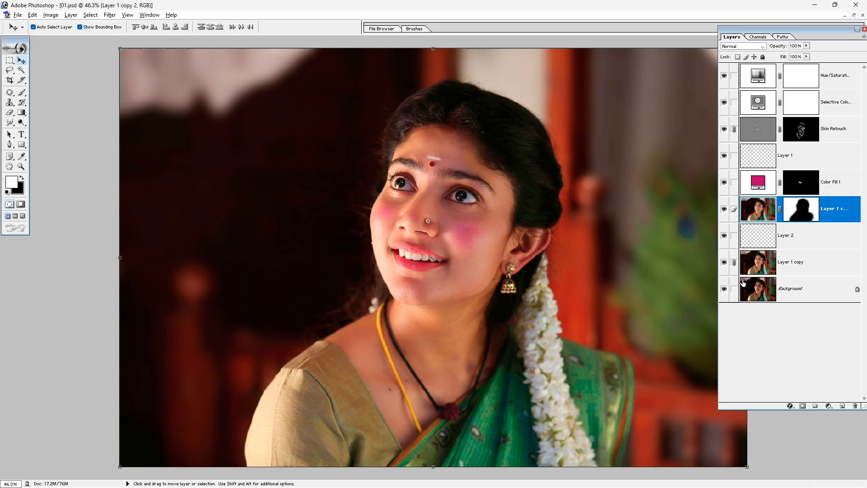
# Compare the retouched portrait with the original by showing only the Background layer, then restore all layers.
pyautogui.press('alt')
pyautogui.keyDown('alt'); pyautogui.click(725, 290); pyautogui.keyUp('alt')
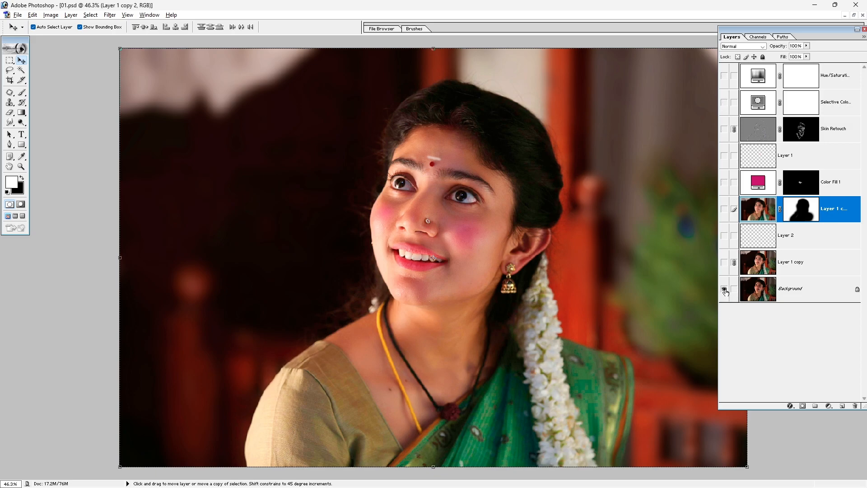
pyautogui.keyDown('alt'); pyautogui.click(725, 290); pyautogui.keyUp('alt')
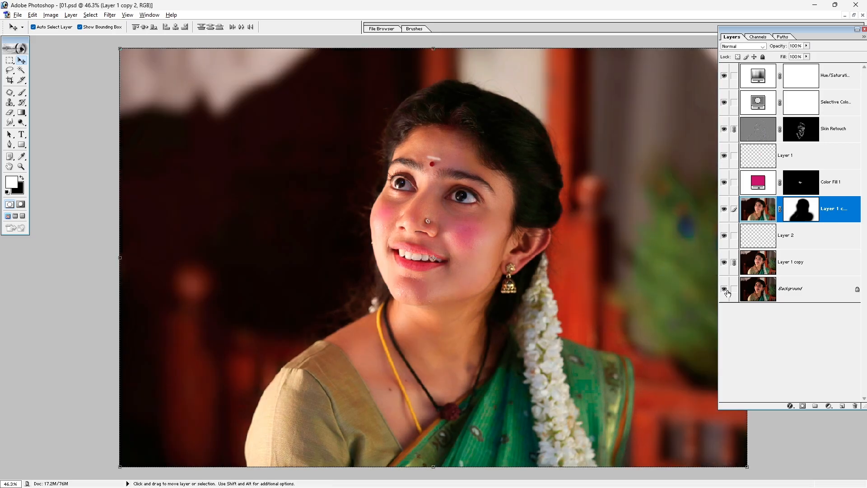
# Save the document and set the Saturation of the Hue/Saturation adjustment layer to +6.
pyautogui.hotkey('ctrl', 's')
pyautogui.click(764, 83)
pyautogui.doubleClick(758, 78)
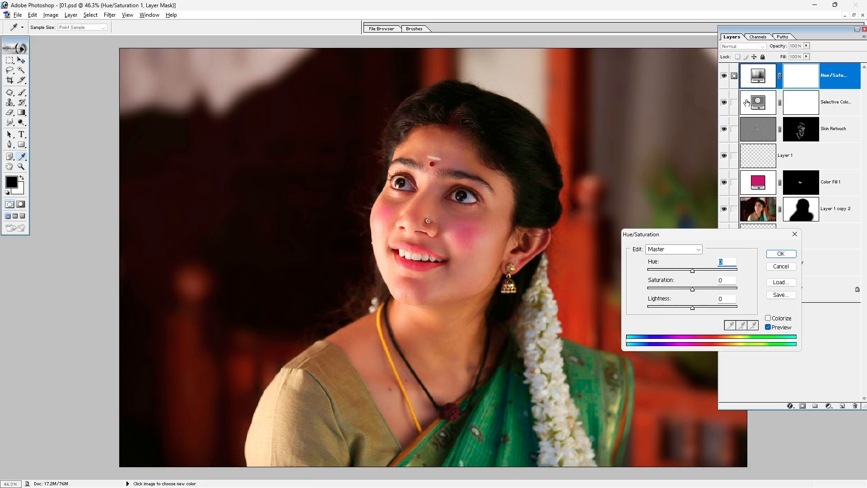
pyautogui.moveTo(693, 289); pyautogui.dragTo(697, 290)
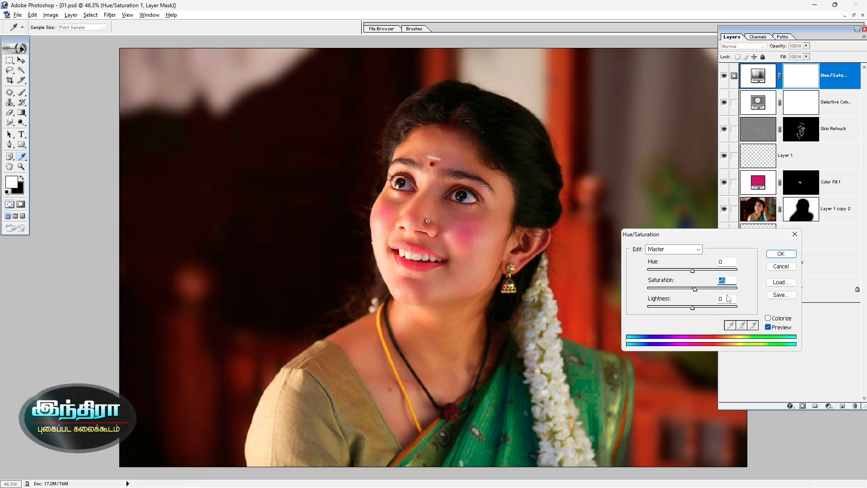
pyautogui.click(777, 255)
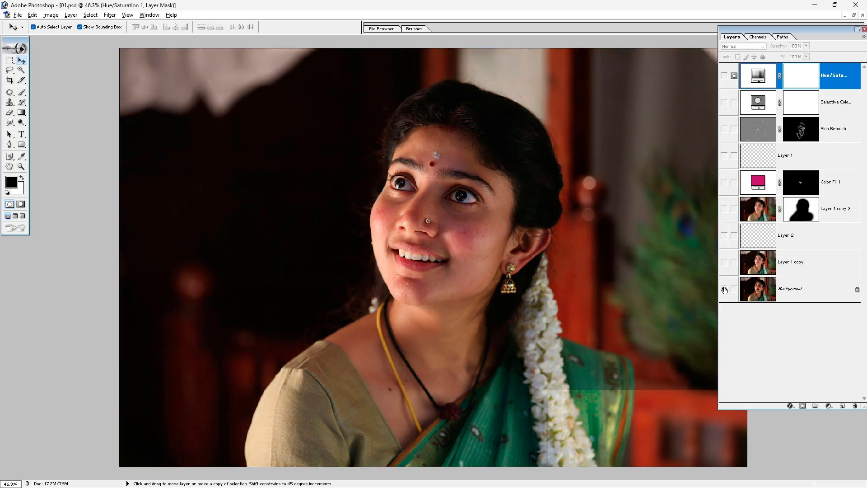
# Compare the result with the original by showing only the Background layer, restore all layers and save the document.
pyautogui.keyDown('alt'); pyautogui.click(725, 289); pyautogui.keyUp('alt')
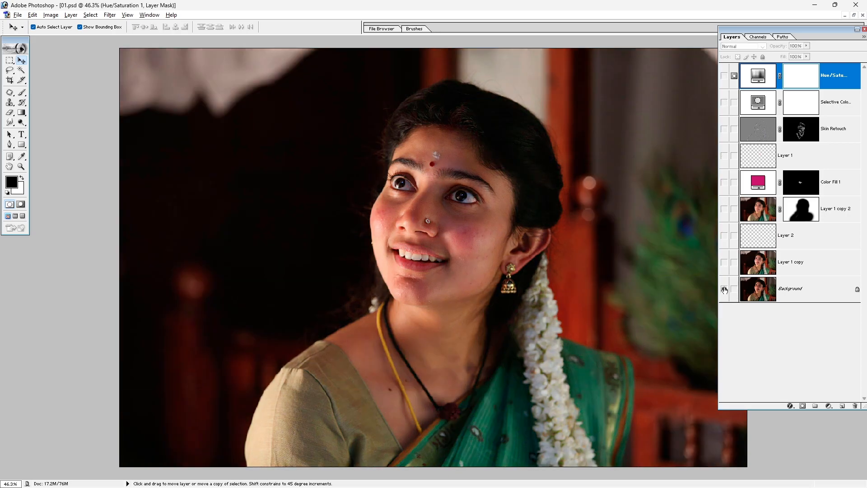
pyautogui.keyDown('alt'); pyautogui.click(724, 290); pyautogui.keyUp('alt')
pyautogui.hotkey('ctrl', 's')
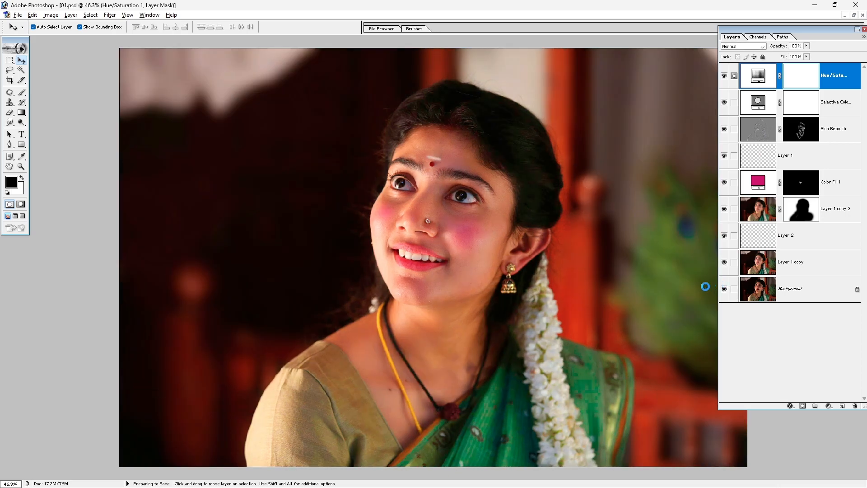
# Examine the finished retouch as a whole and up close on the skin, cheeks, lips and forehead mark.
pyautogui.hotkey('ctrl', '-')
pyautogui.hotkey('ctrl', '-')
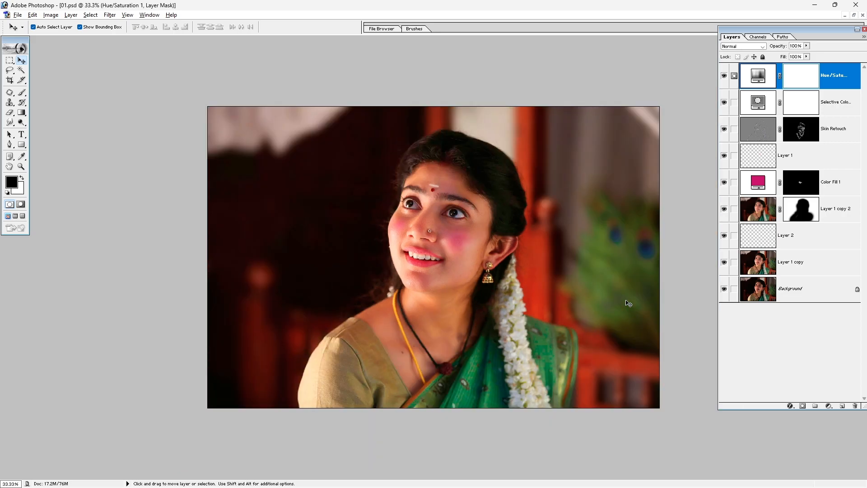
pyautogui.hotkey('ctrl', '+')
pyautogui.hotkey('ctrl', '0')
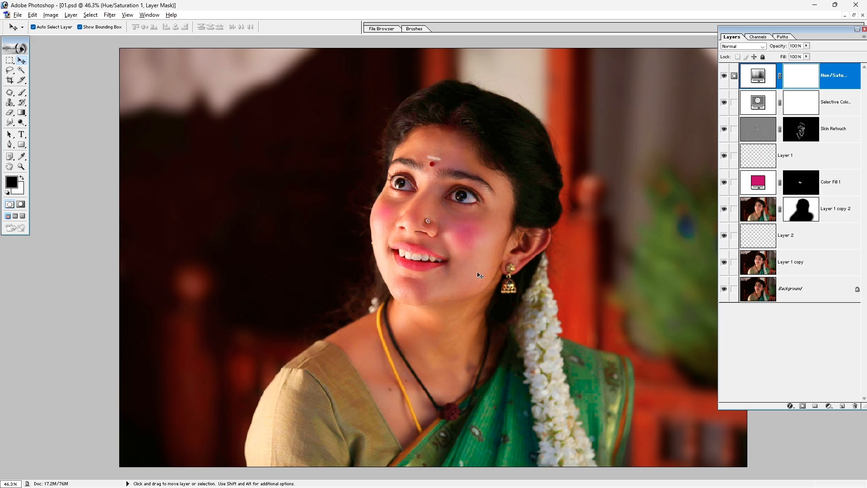
pyautogui.hotkey('ctrl', 'space')
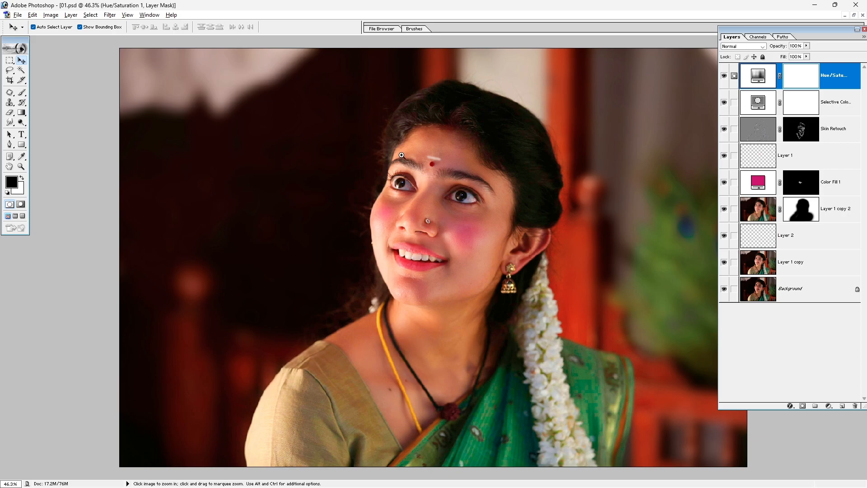
pyautogui.moveTo(535, 308); pyautogui.dragTo(536, 311)
pyautogui.moveTo(470, 326); pyautogui.dragTo(470, 342)
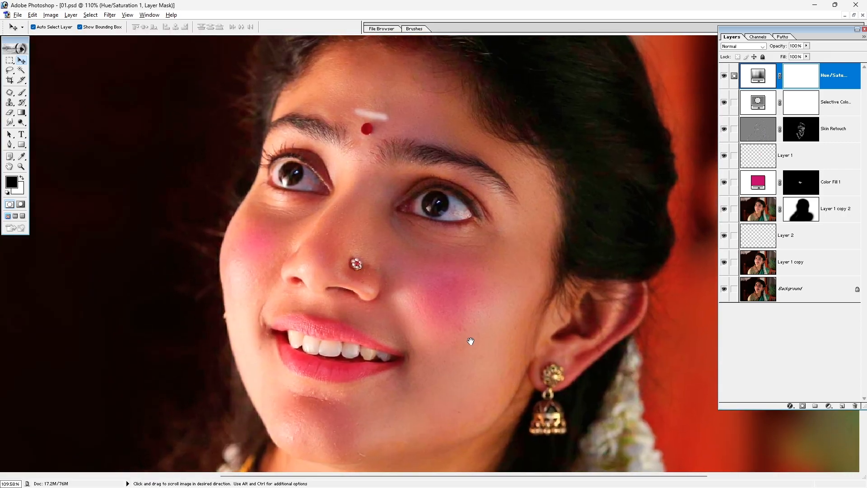
pyautogui.moveTo(435, 402); pyautogui.dragTo(421, 423)
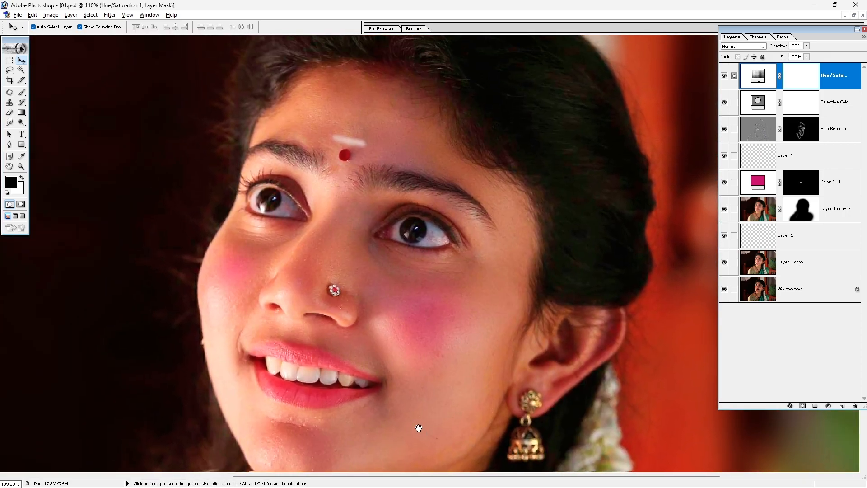
pyautogui.hotkey('ctrl', 'alt', '0')
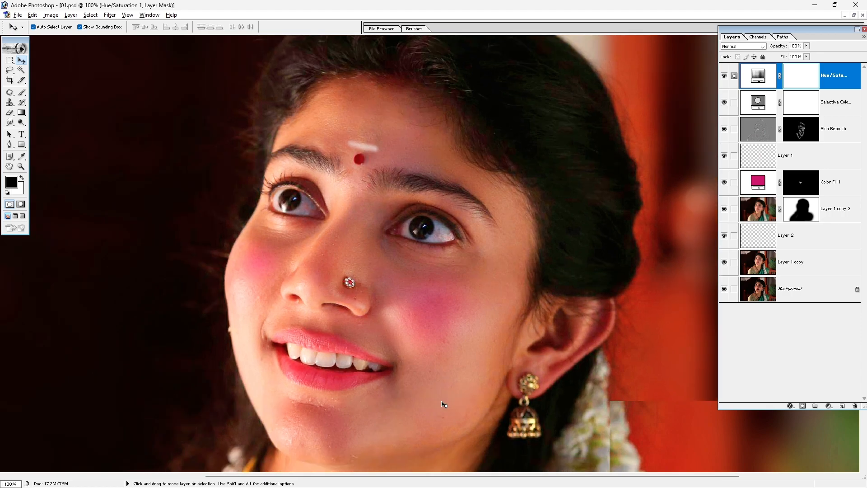
# Open the portrait file from the Digital Painting folder of File Explorer in Photoshop and show it in full-screen mode.
pyautogui.hotkey('alt', 'Tab')
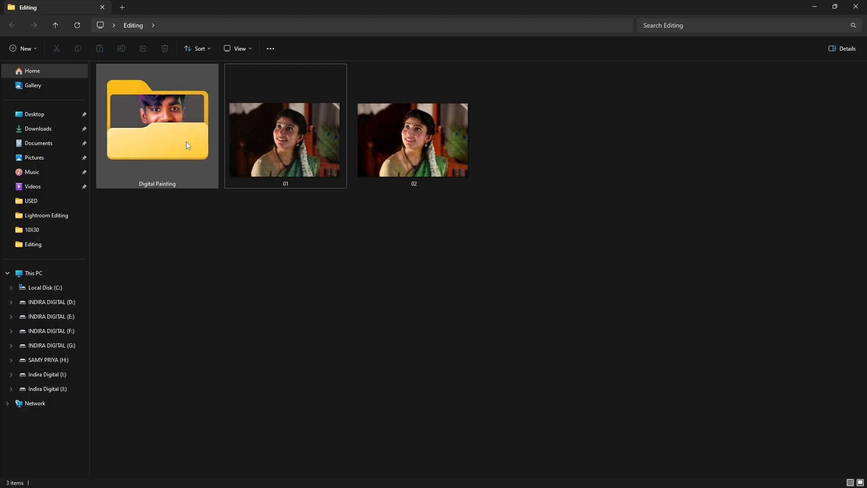
pyautogui.doubleClick(186, 142)
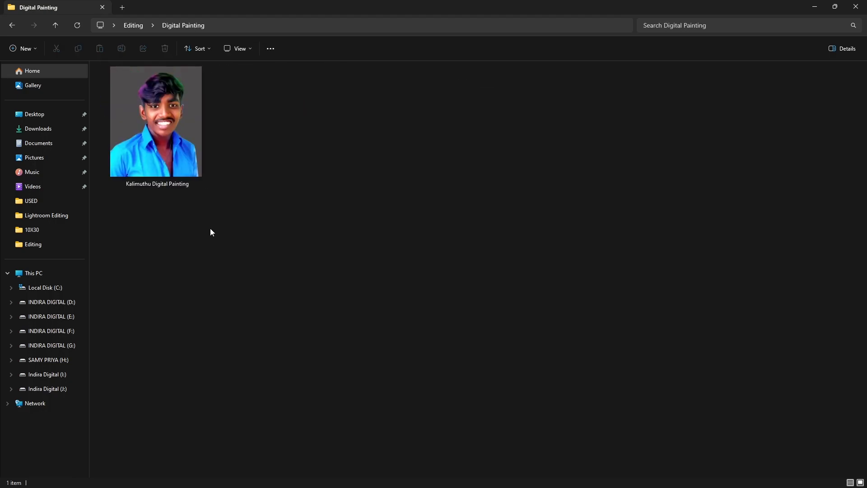
pyautogui.click(171, 145)
pyautogui.moveTo(169, 135); pyautogui.dragTo(409, 1)
pyautogui.hotkey('alt', 'Tab')
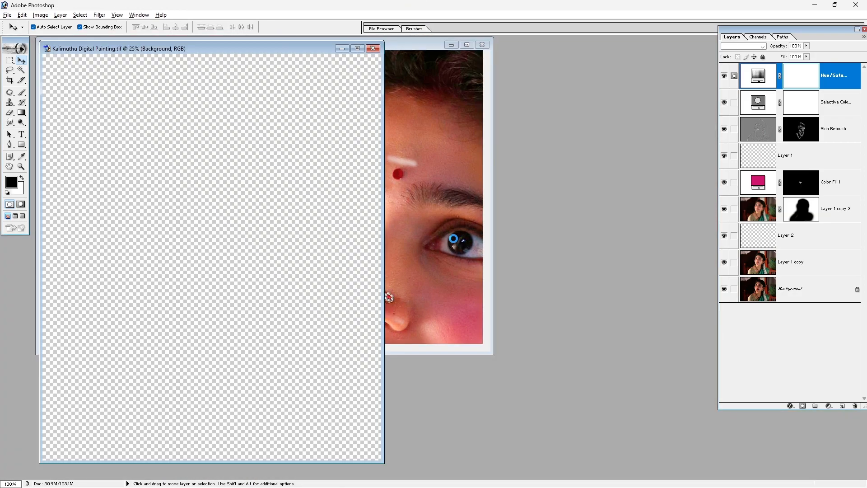
pyautogui.press('f')
# Examine the digital painting's face and hair up close for the smudged skin, eyes, moustache and hair strands.
pyautogui.hotkey('ctrl', 'space')
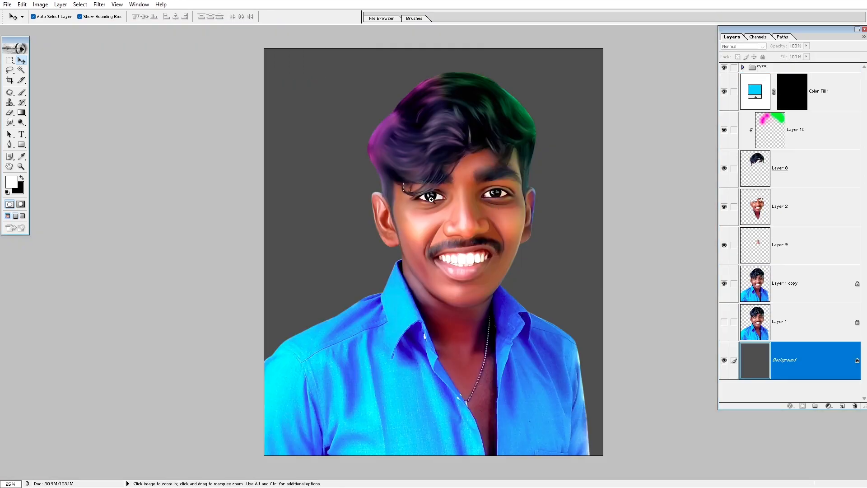
pyautogui.moveTo(410, 186); pyautogui.dragTo(535, 297)
pyautogui.moveTo(373, 303); pyautogui.dragTo(367, 359)
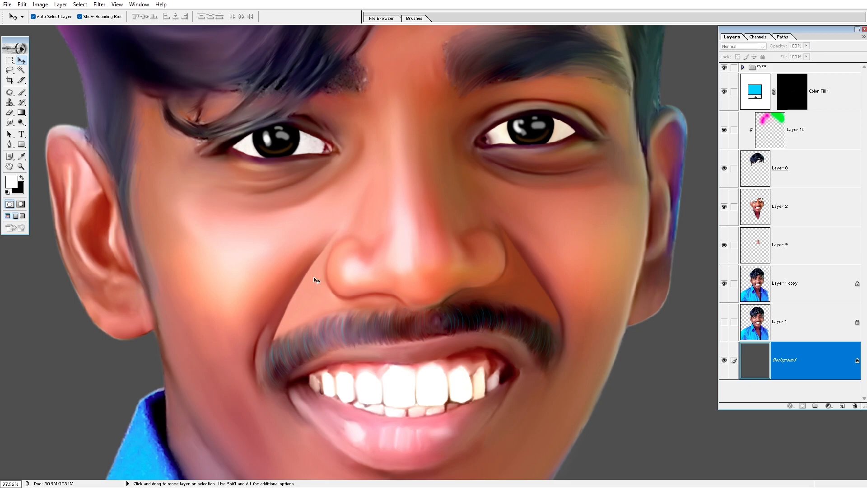
pyautogui.hotkey('ctrl', '-')
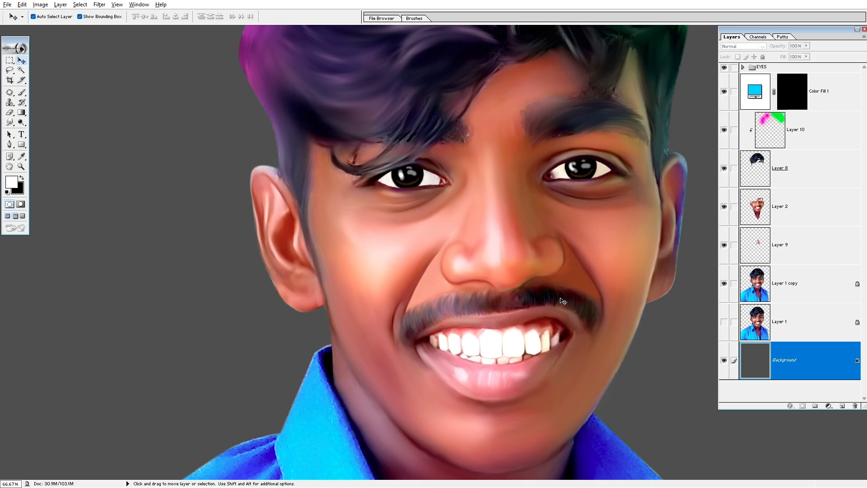
pyautogui.moveTo(477, 251); pyautogui.dragTo(468, 434)
pyautogui.moveTo(469, 393); pyautogui.dragTo(465, 412)
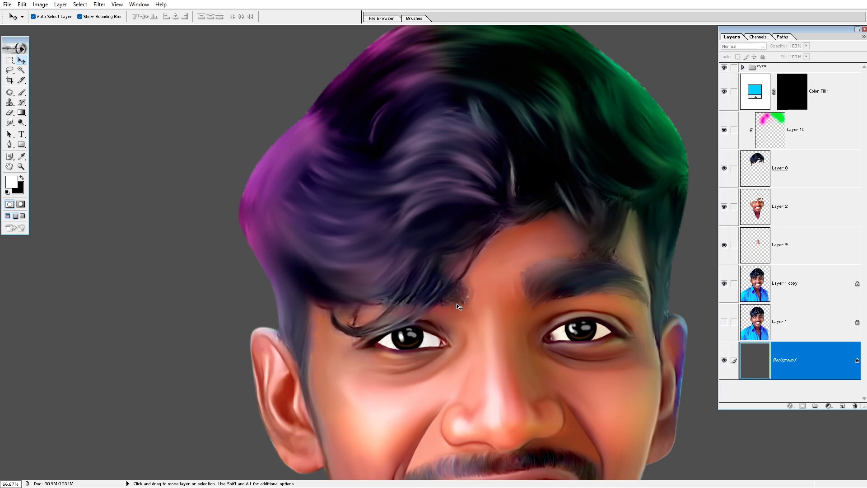
pyautogui.press('r')
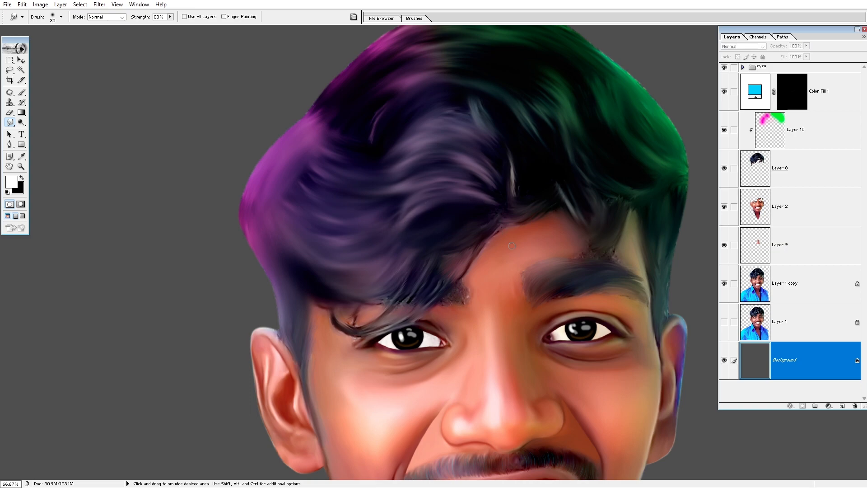
pyautogui.hotkey('ctrl', '0')
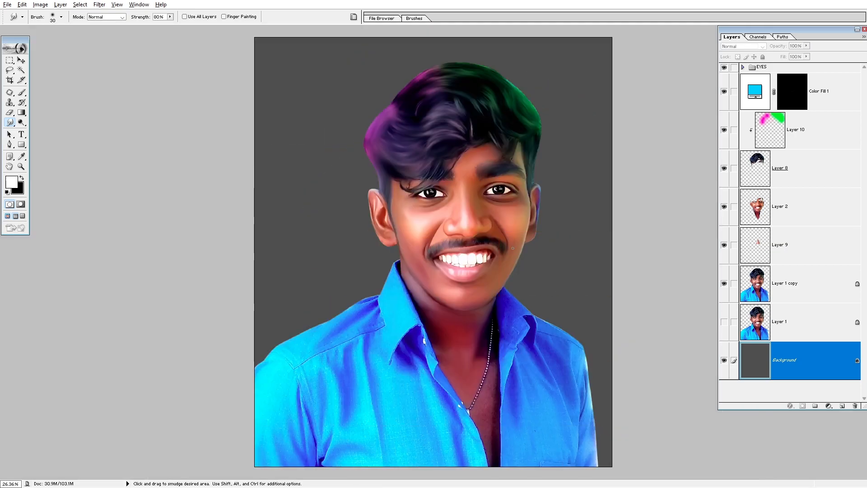